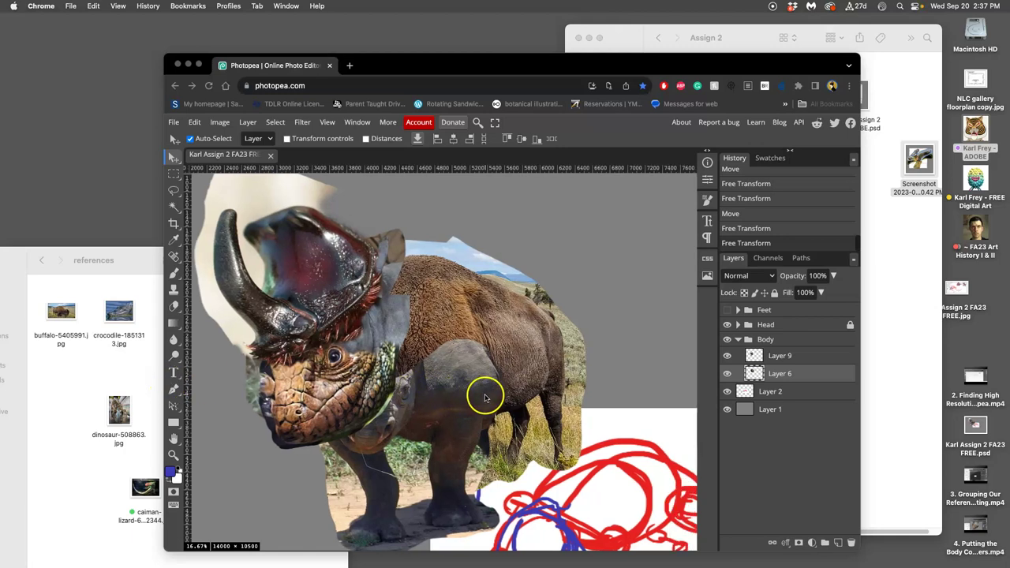
pyautogui.scroll(-4, 481, 396)
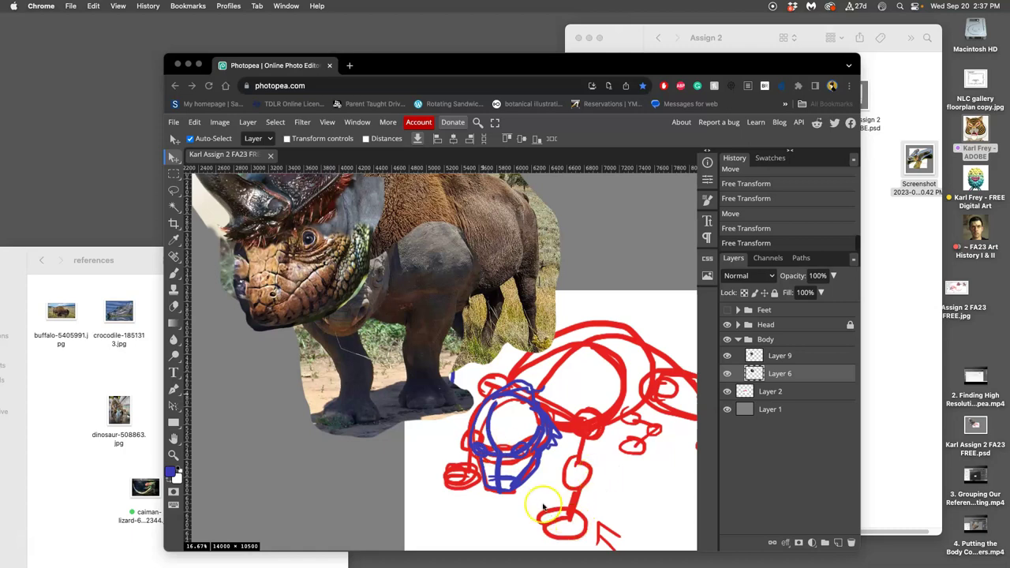
# Step: Browse the Assign 2 folder contents and bring its Finder window to the front
pyautogui.scroll(3, 536, 460)
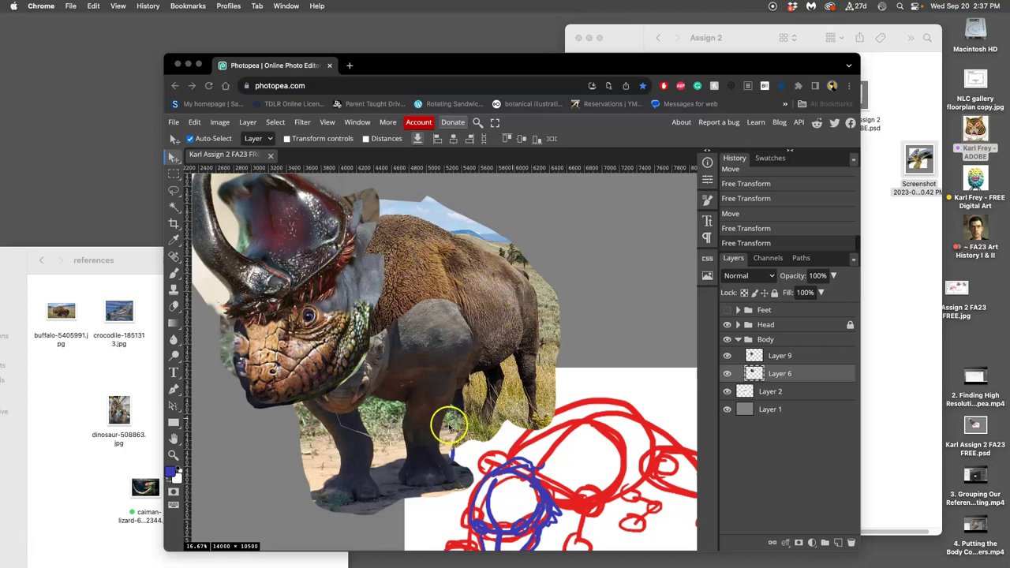
pyautogui.scroll(-1, 449, 418)
pyautogui.scroll(-1, 449, 418)
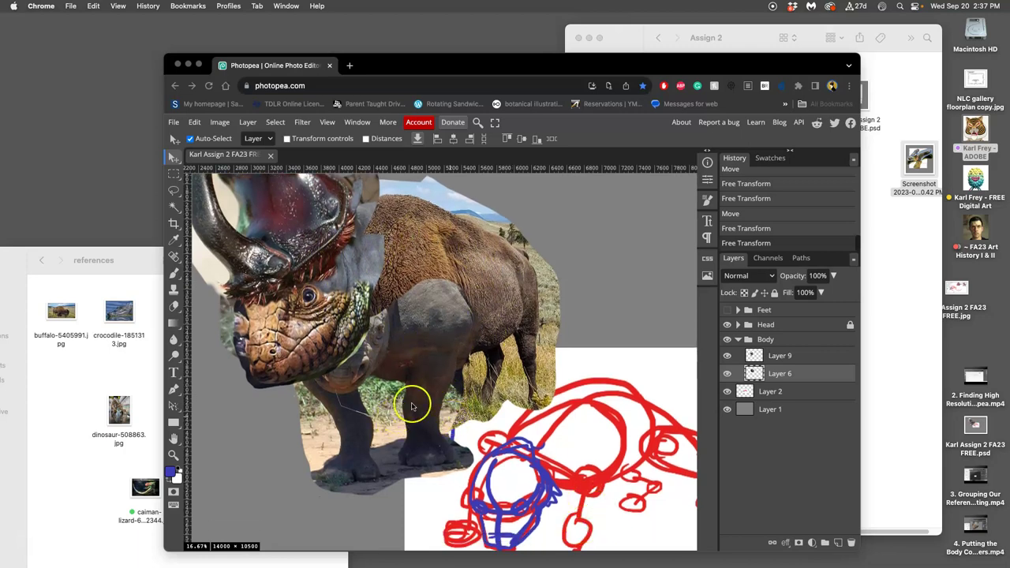
pyautogui.scroll(-8, 399, 422)
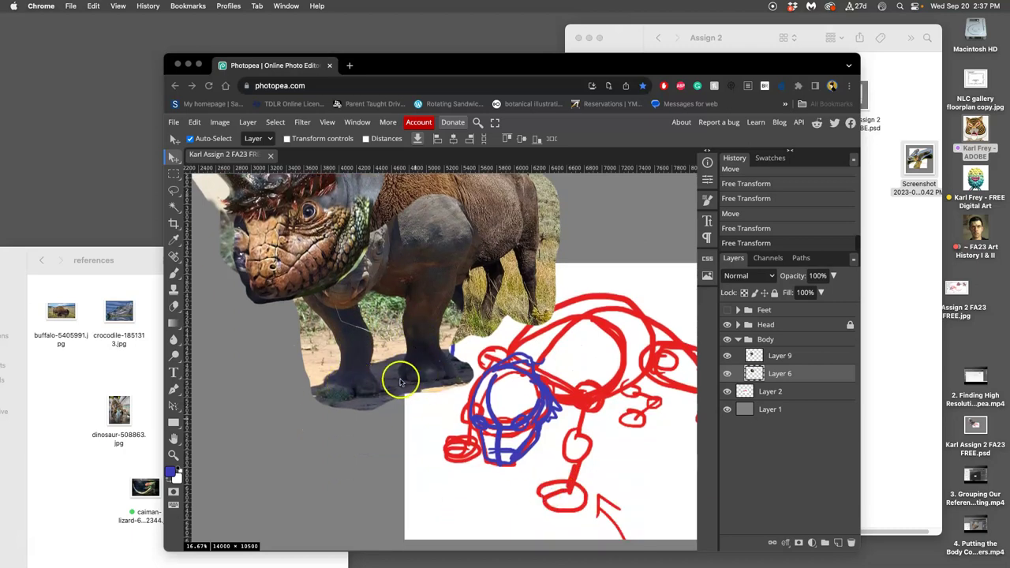
pyautogui.hscroll(8, 399, 377)
pyautogui.scroll(4, 397, 383)
pyautogui.scroll(3, 398, 383)
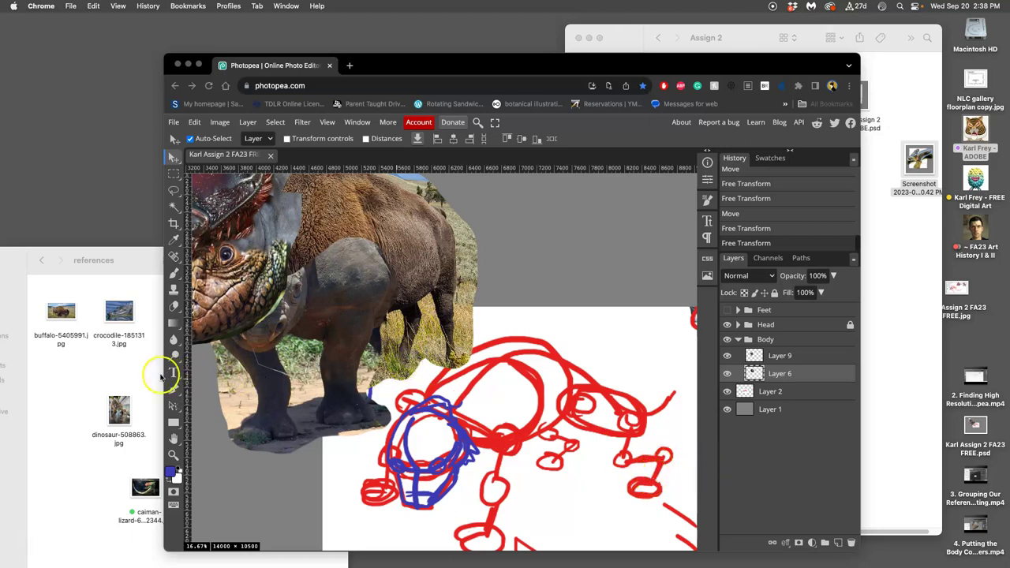
pyautogui.scroll(4, 366, 371)
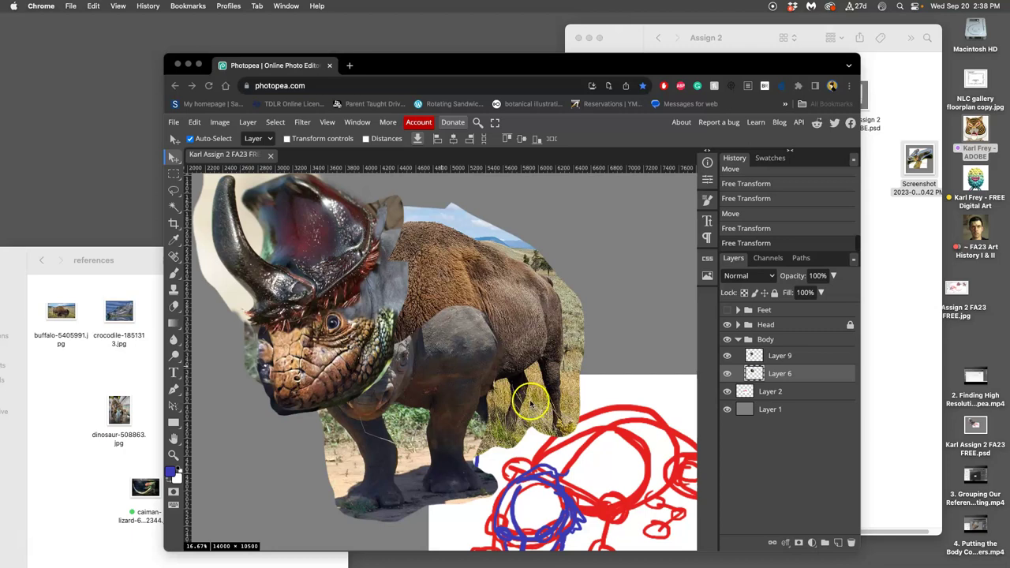
pyautogui.click(899, 275)
pyautogui.moveTo(698, 30); pyautogui.dragTo(727, 62)
# Step: Close the Assign 2 window, deselect the rhinoceros-beetle file, and return to Photopea
pyautogui.click(606, 69)
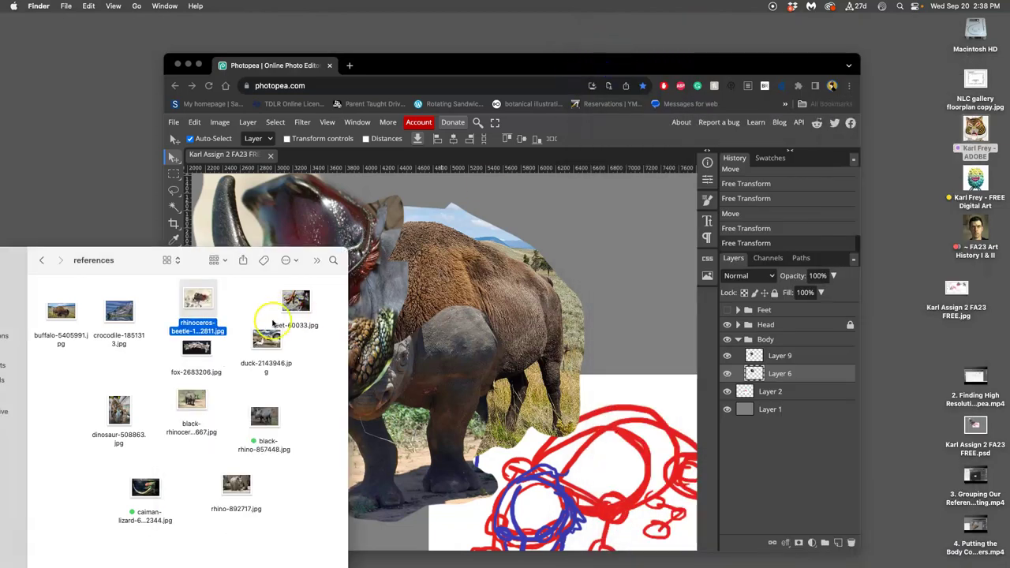
pyautogui.click(239, 387)
pyautogui.click(838, 369)
pyautogui.click(728, 314)
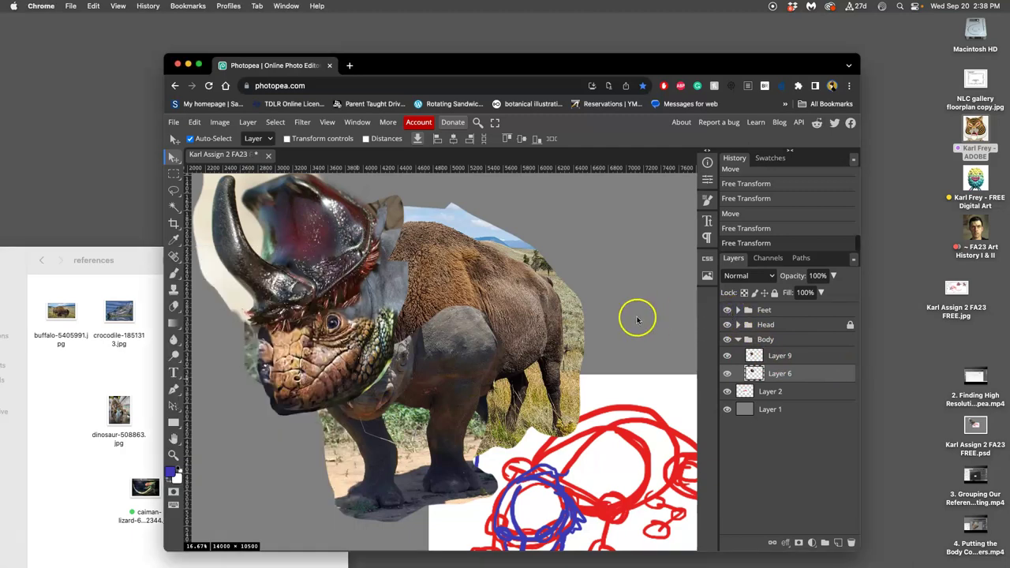
# Step: Zoom out and drag the feet-60033 bird-feet photo beside the creature, over the sketch
pyautogui.scroll(-4, 639, 318)
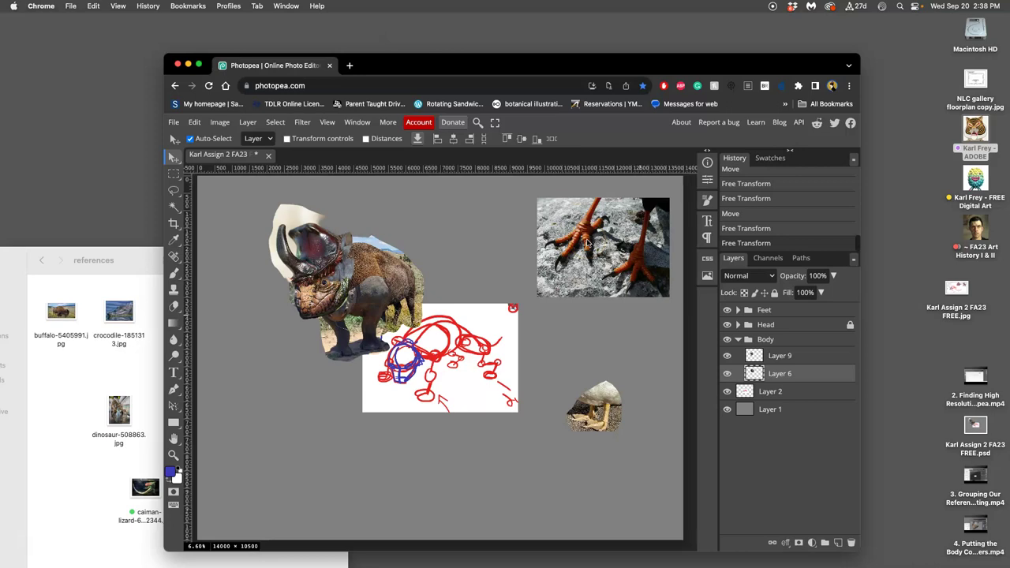
pyautogui.moveTo(586, 242)
pyautogui.mouseDown()
pyautogui.moveTo(537, 281)
pyautogui.moveTo(487, 301)
pyautogui.mouseUp()
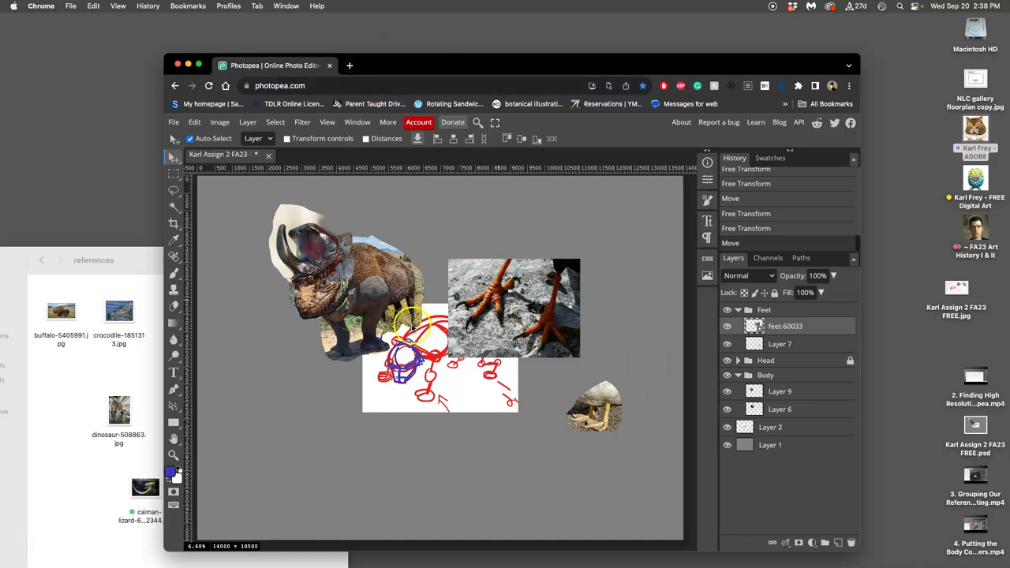
# Step: Go to pixabay.com in a new tab and log in
pyautogui.click(349, 67)
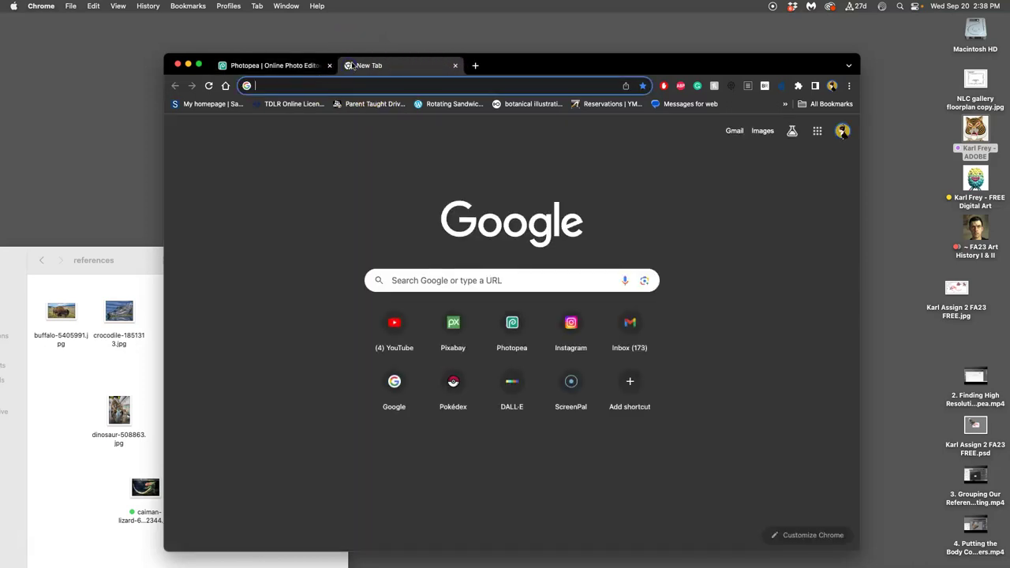
pyautogui.write('pixabay')
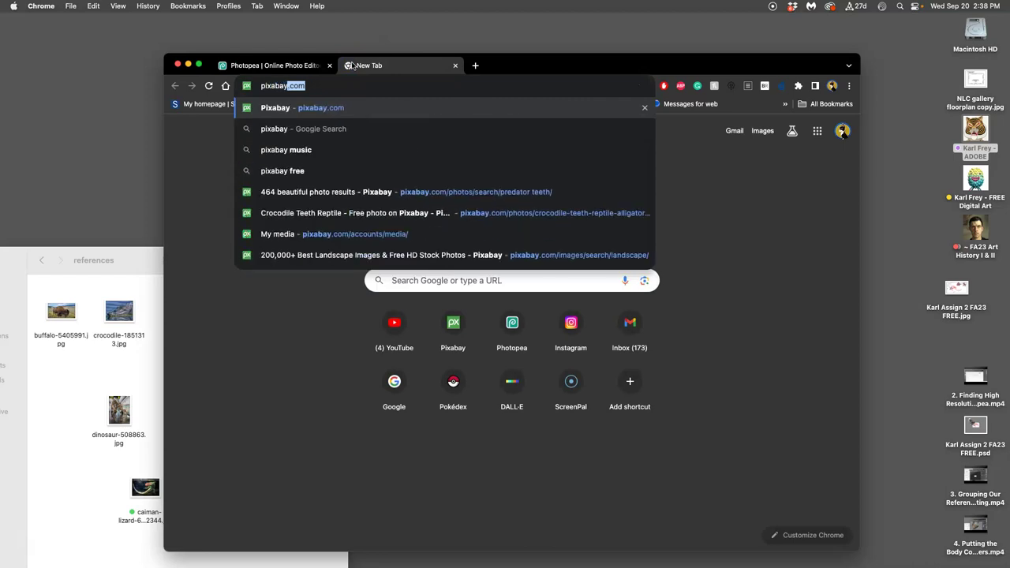
pyautogui.write('.com')
pyautogui.press('Return')
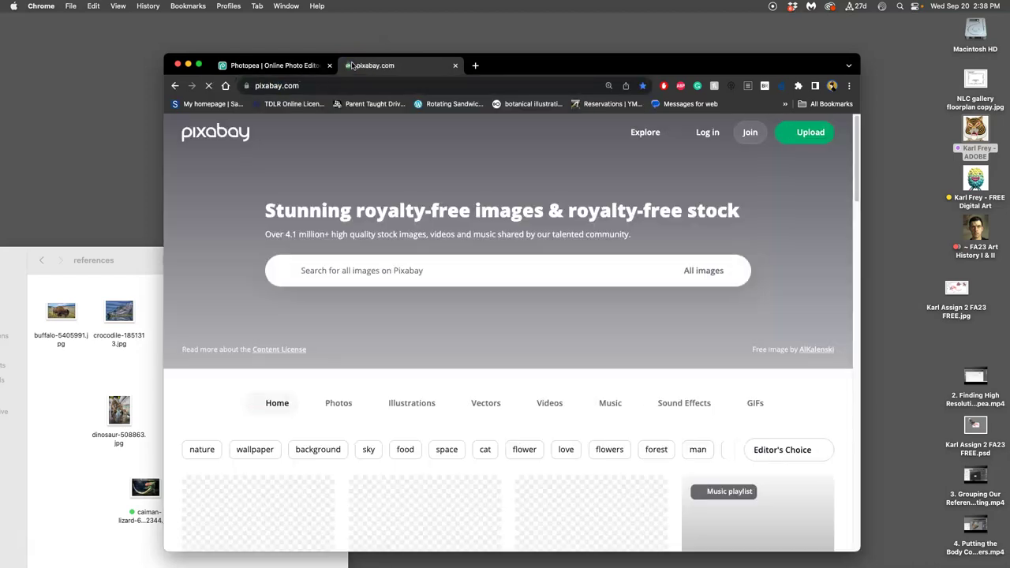
pyautogui.click(341, 269)
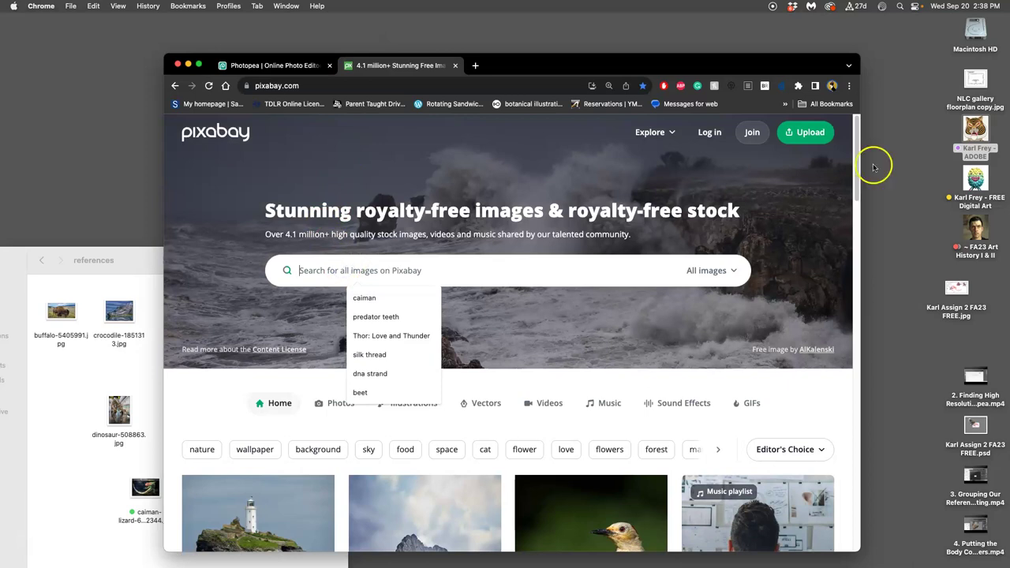
pyautogui.click(714, 134)
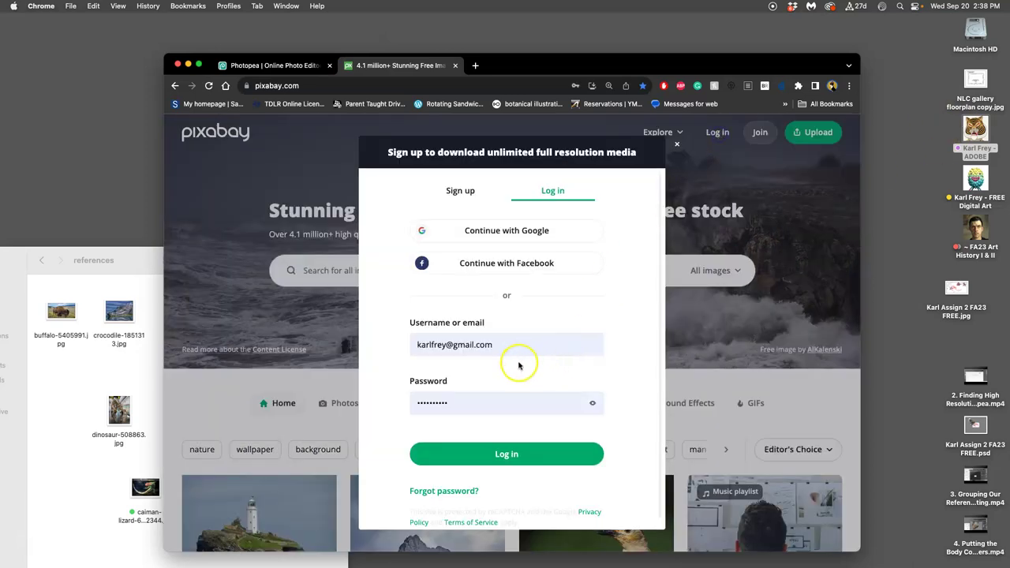
pyautogui.click(505, 456)
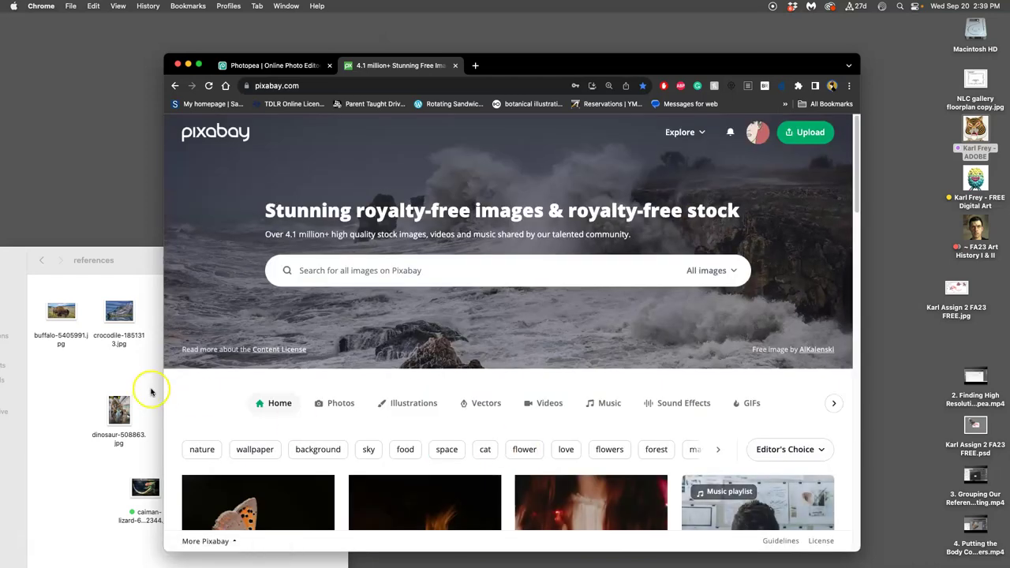
# Step: Search Pixabay for 'mole' and scroll through the results
pyautogui.click(314, 278)
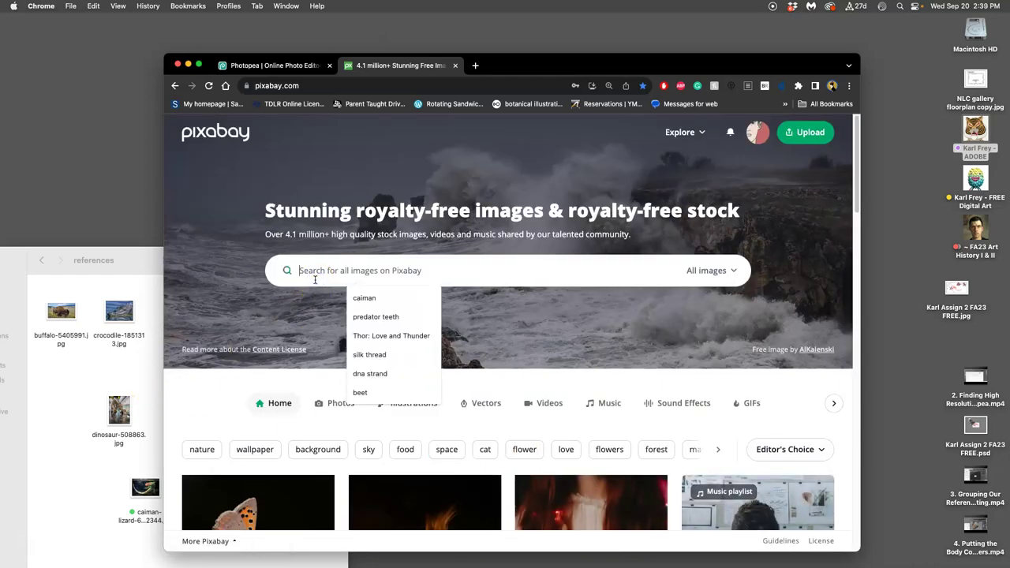
pyautogui.write('mole')
pyautogui.press('Return')
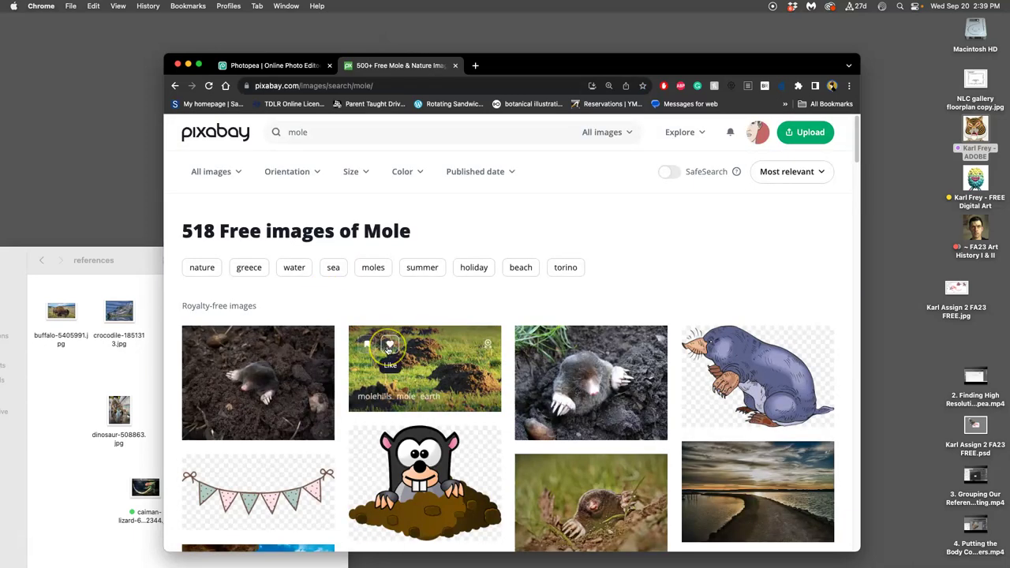
pyautogui.scroll(-5, 389, 347)
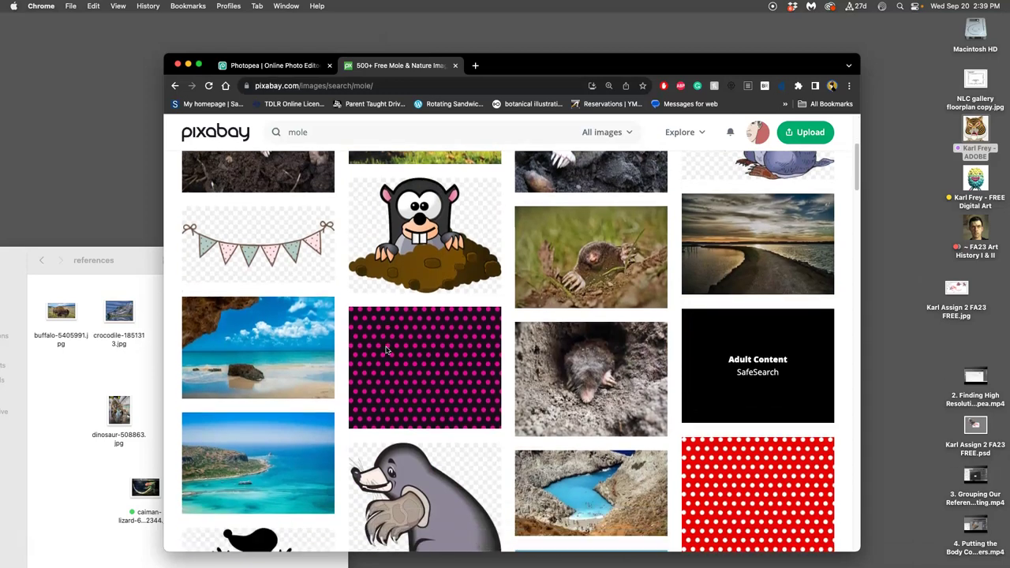
pyautogui.scroll(-10, 386, 350)
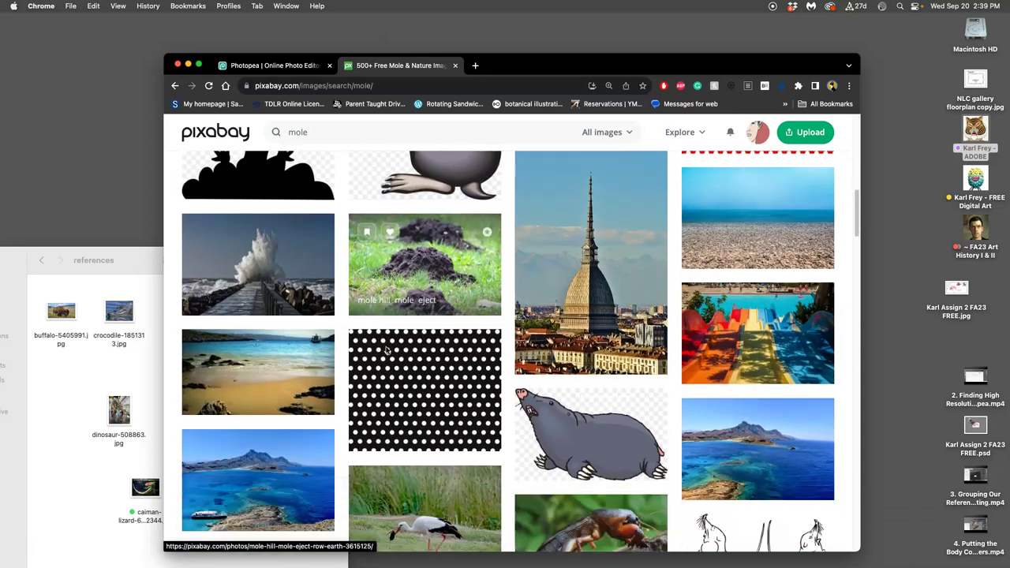
pyautogui.scroll(-3, 386, 349)
pyautogui.scroll(-6, 386, 350)
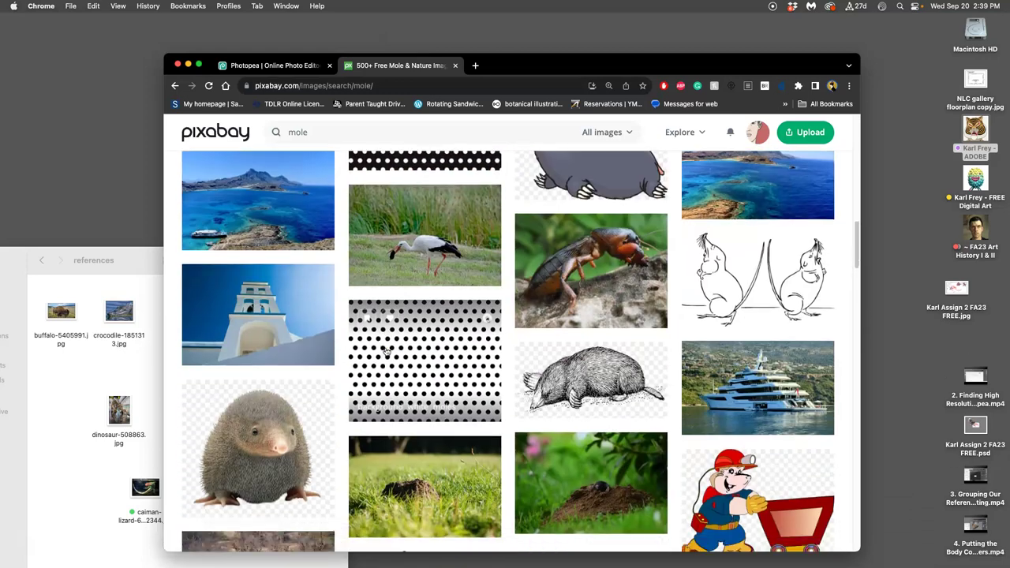
pyautogui.scroll(-10, 386, 349)
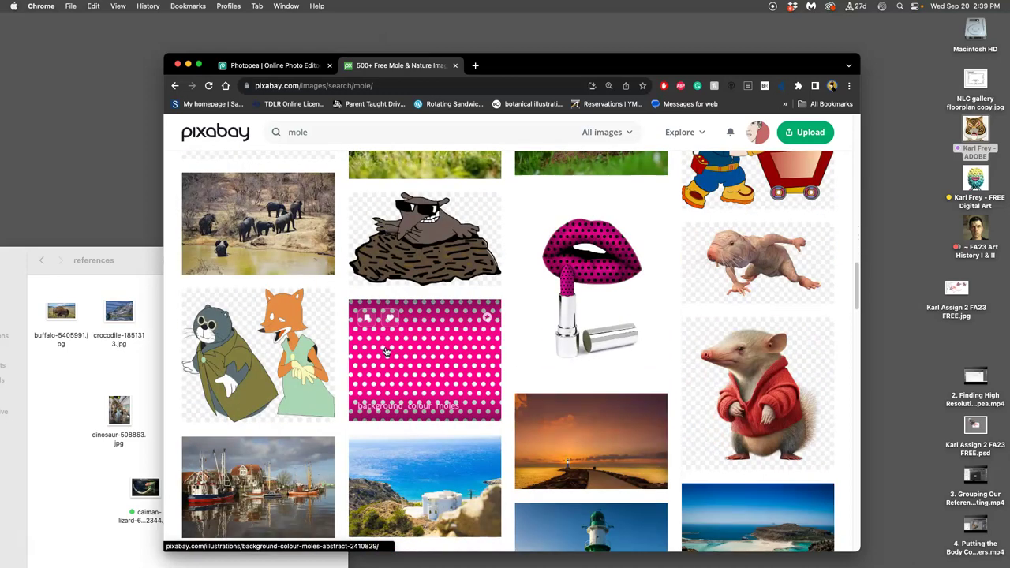
pyautogui.scroll(-10, 386, 351)
pyautogui.scroll(-10, 386, 351)
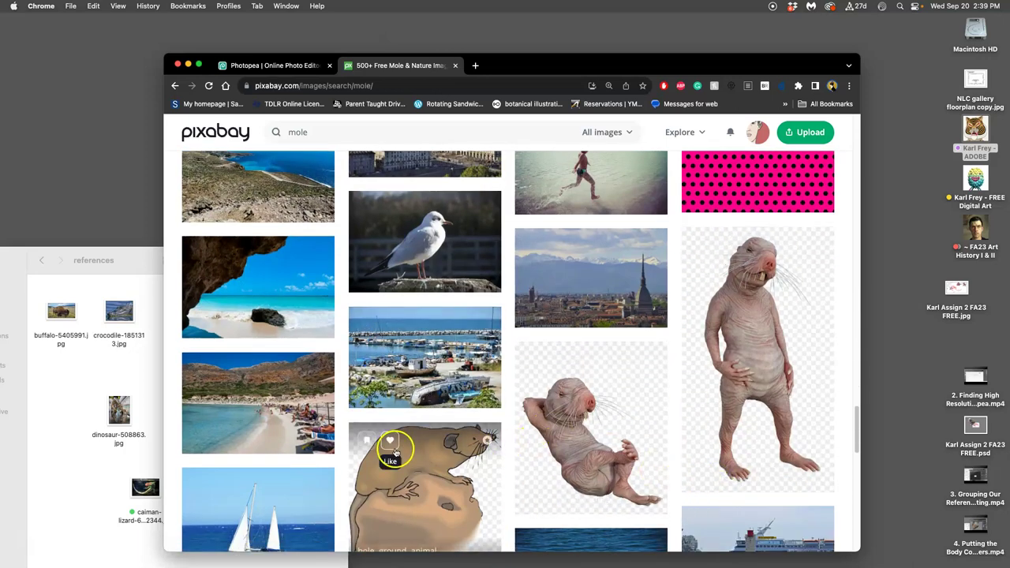
pyautogui.scroll(-2, 398, 445)
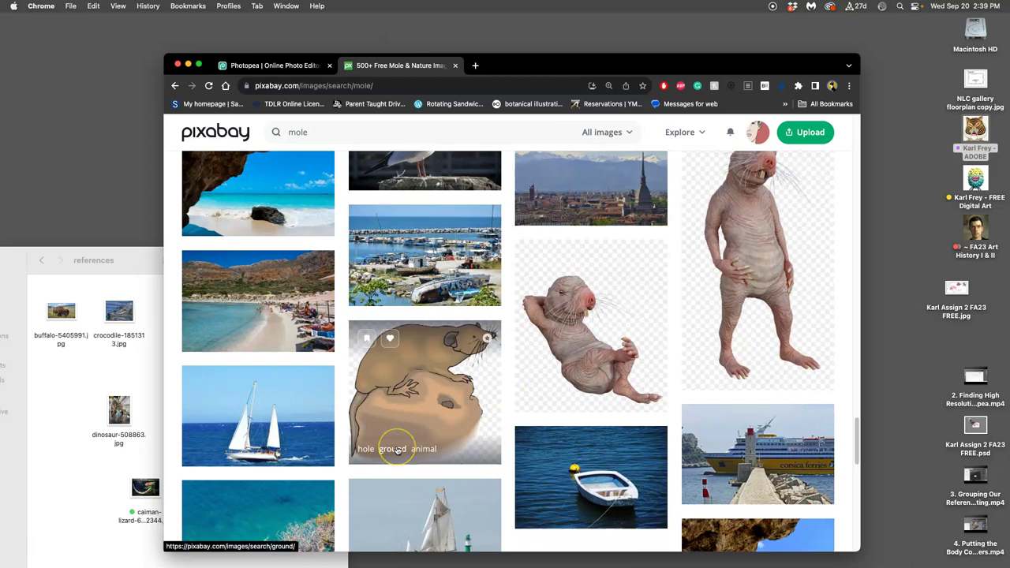
pyautogui.scroll(-5, 397, 448)
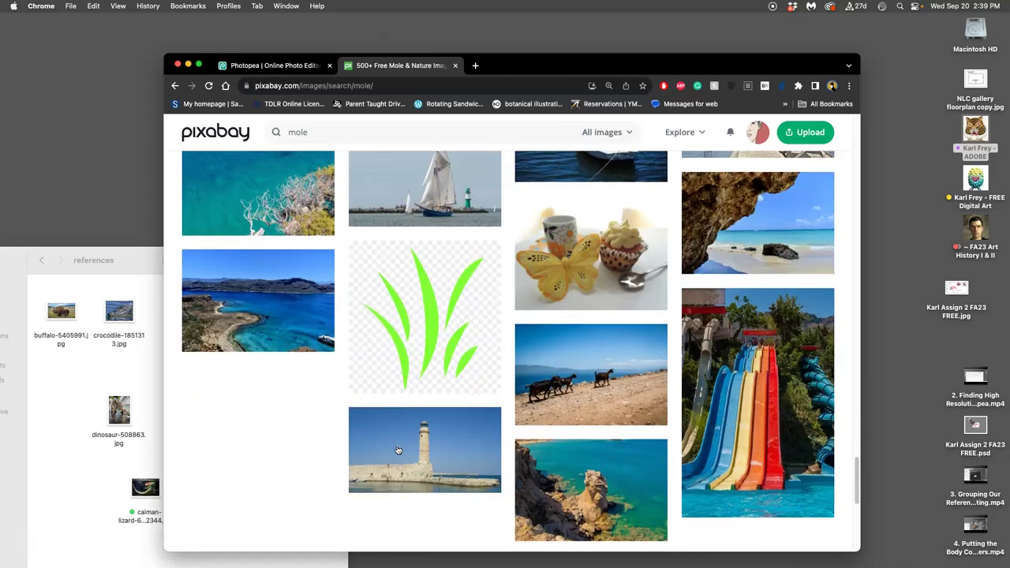
pyautogui.scroll(-2, 398, 450)
# Step: Browse the second page of mole results, then return to the top
pyautogui.click(824, 428)
pyautogui.scroll(-10, 666, 441)
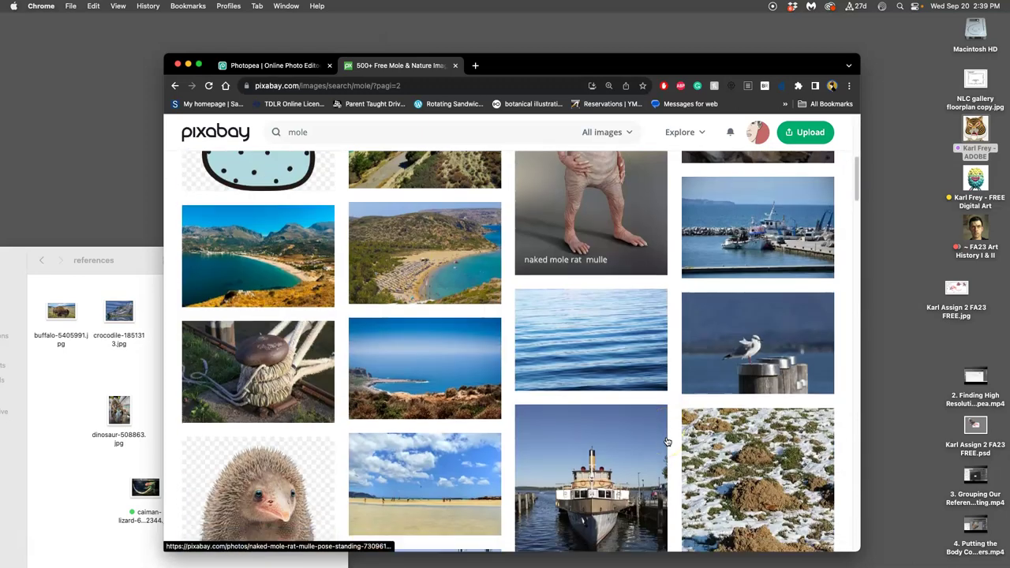
pyautogui.scroll(-15, 666, 441)
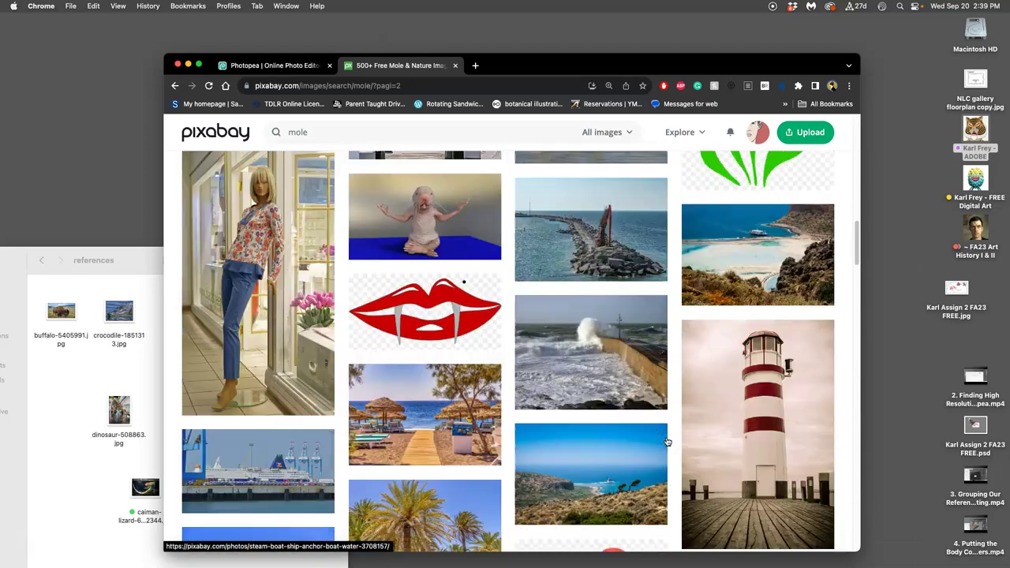
pyautogui.scroll(-15, 666, 442)
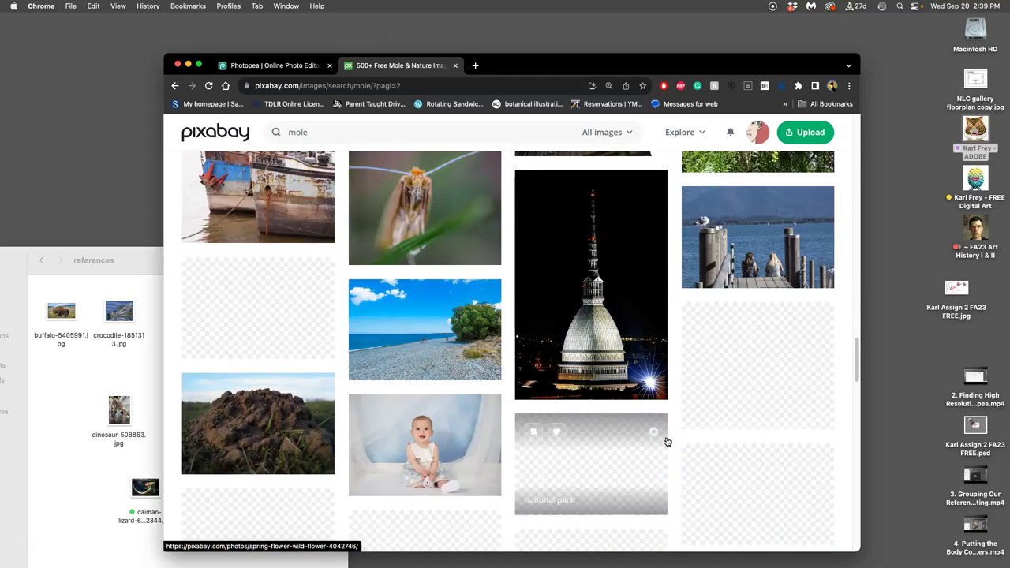
pyautogui.press('Home')
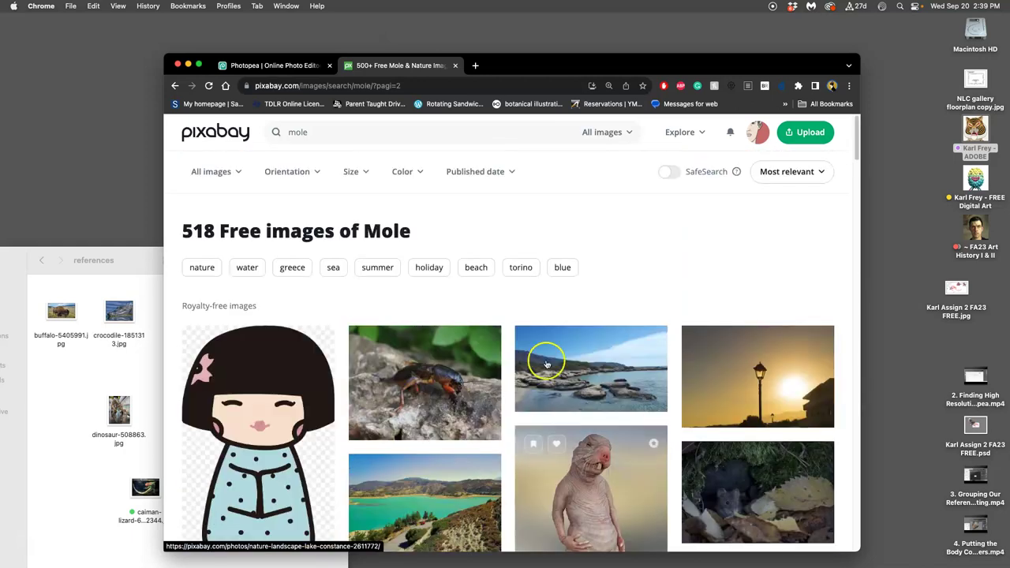
# Step: Refine the search to 'mole claw' and review the results
pyautogui.click(336, 135)
pyautogui.write('claw')
pyautogui.press('Return')
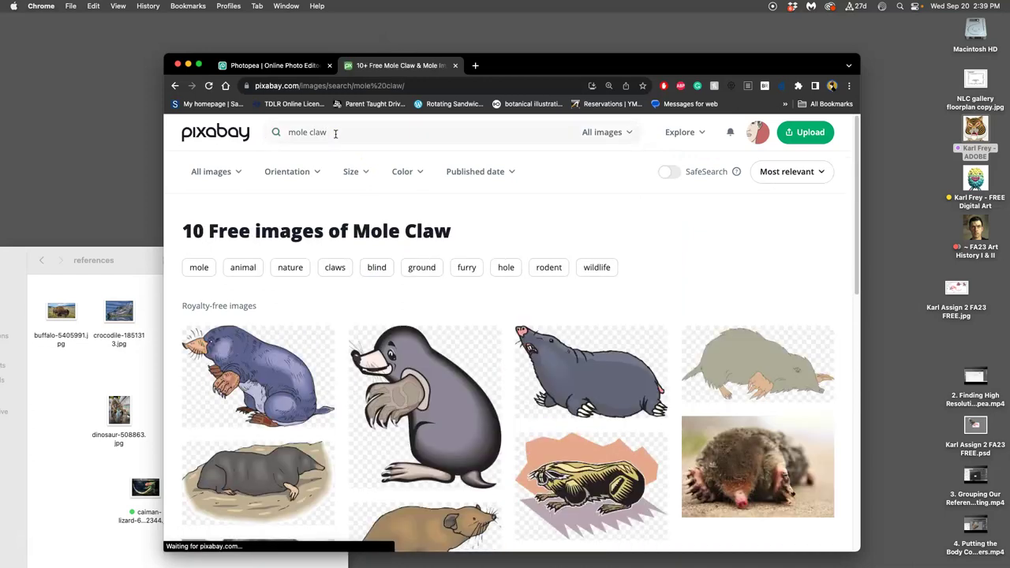
pyautogui.scroll(-1, 523, 331)
pyautogui.scroll(-5, 523, 331)
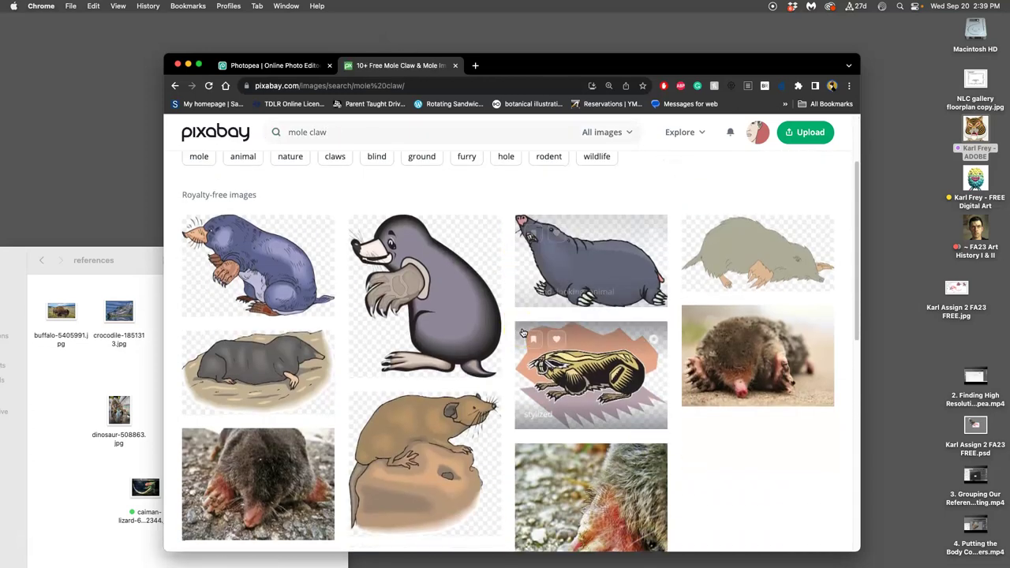
pyautogui.scroll(5, 522, 331)
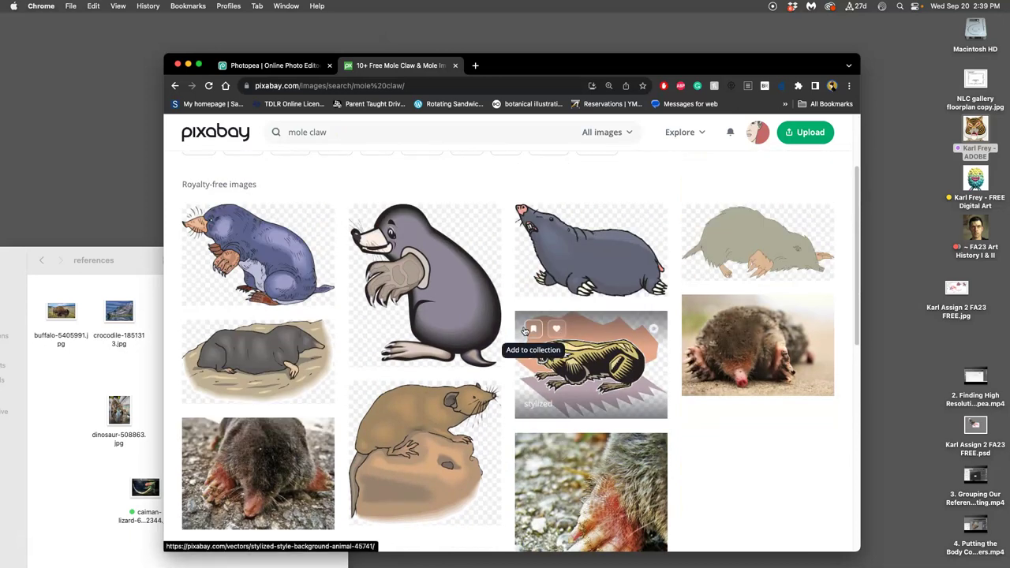
pyautogui.scroll(3, 523, 331)
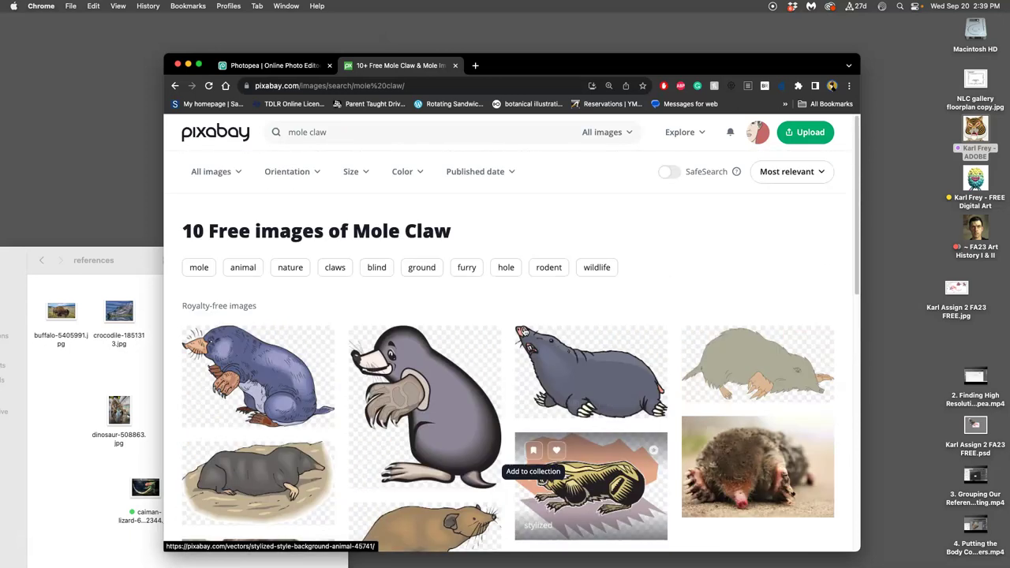
# Step: Open Google Images in a new tab and search for 'platypus feet'
pyautogui.click(475, 65)
pyautogui.write('google')
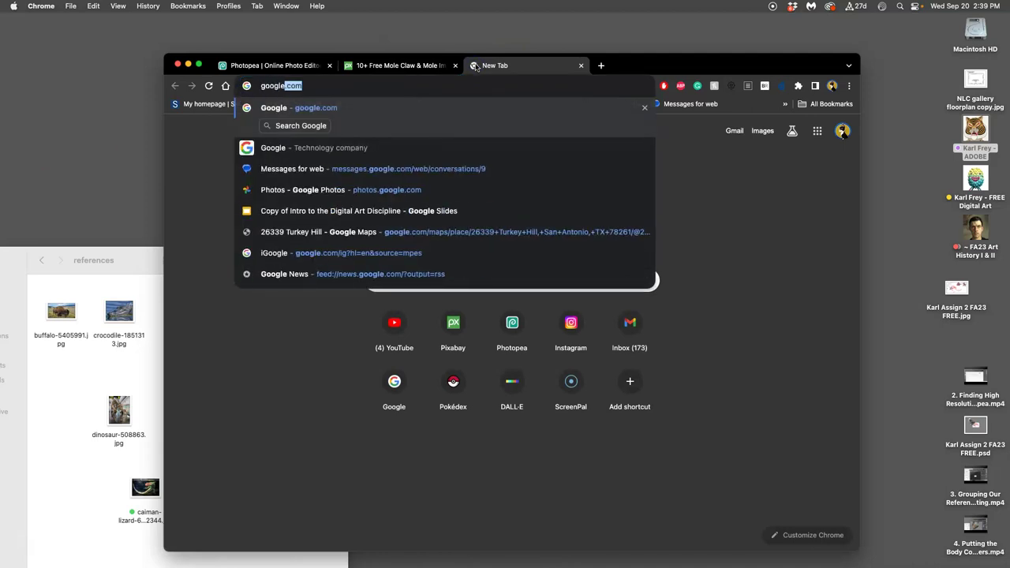
pyautogui.write(' images')
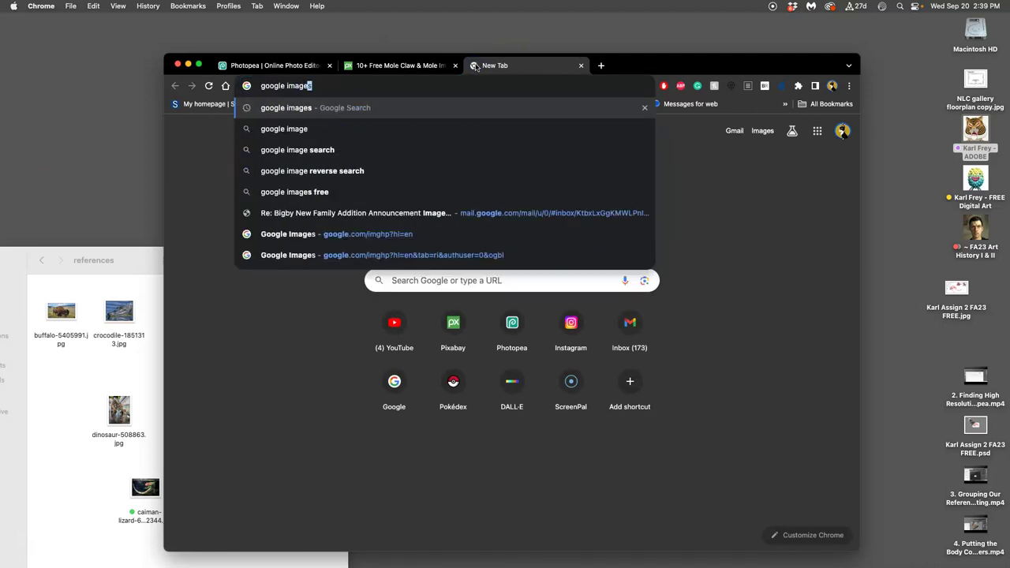
pyautogui.press('Return')
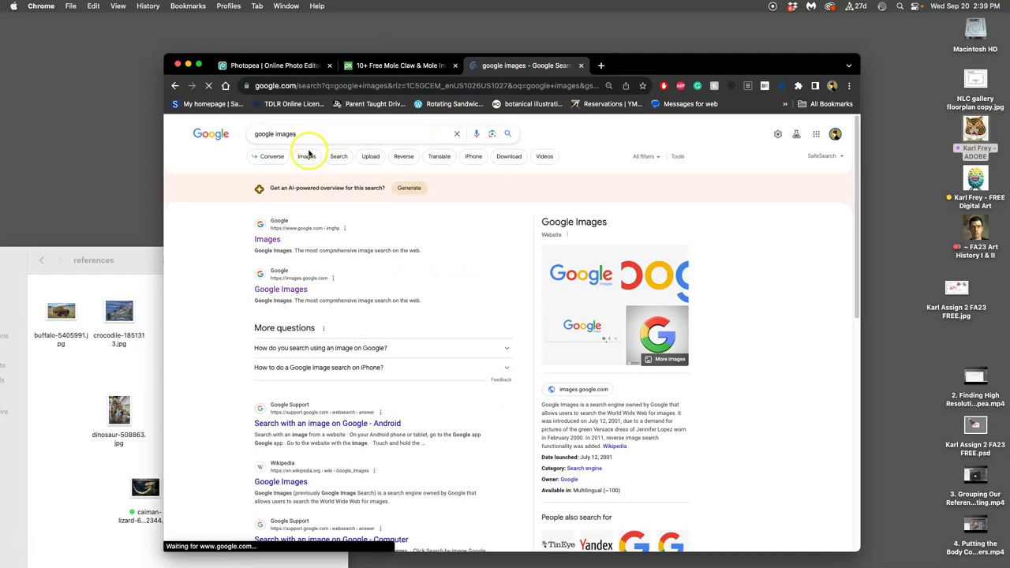
pyautogui.click(270, 241)
pyautogui.click(485, 272)
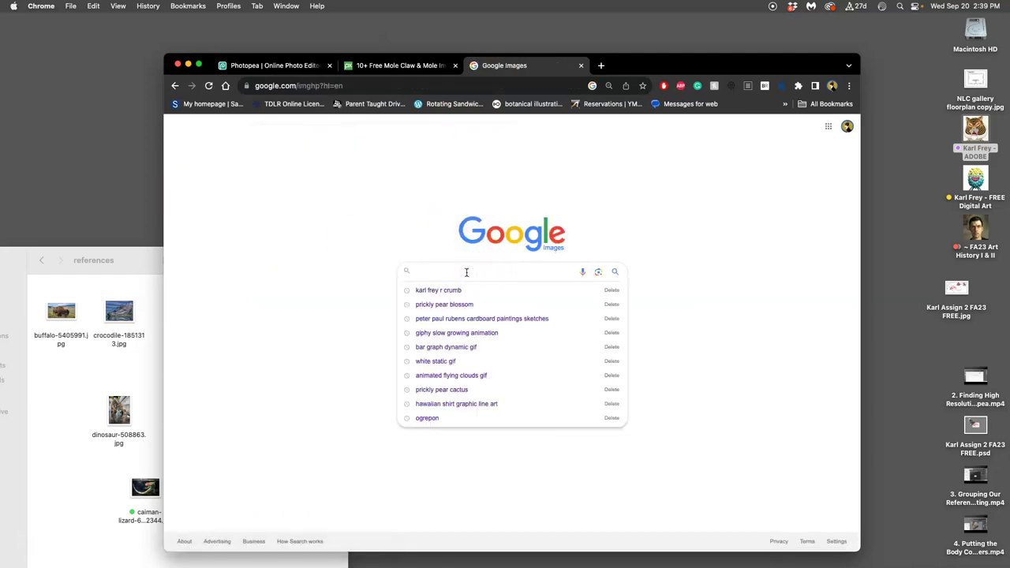
pyautogui.write('pl')
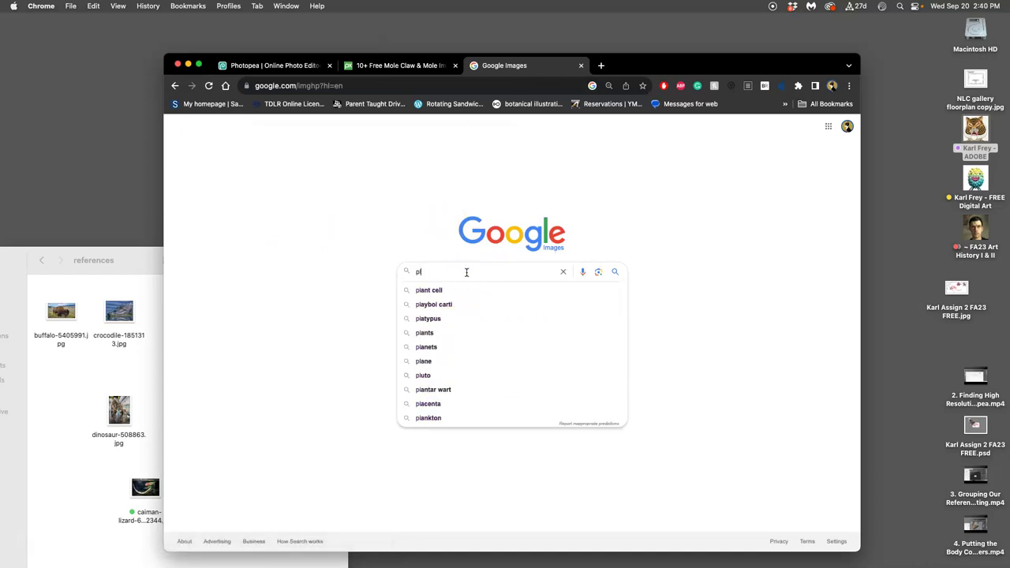
pyautogui.write('atypus')
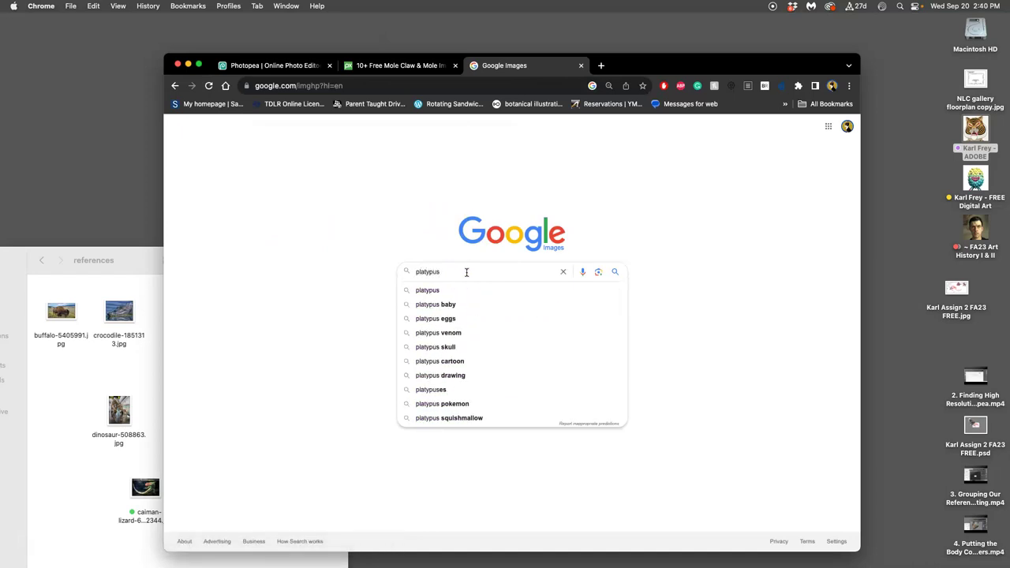
pyautogui.write(' feet')
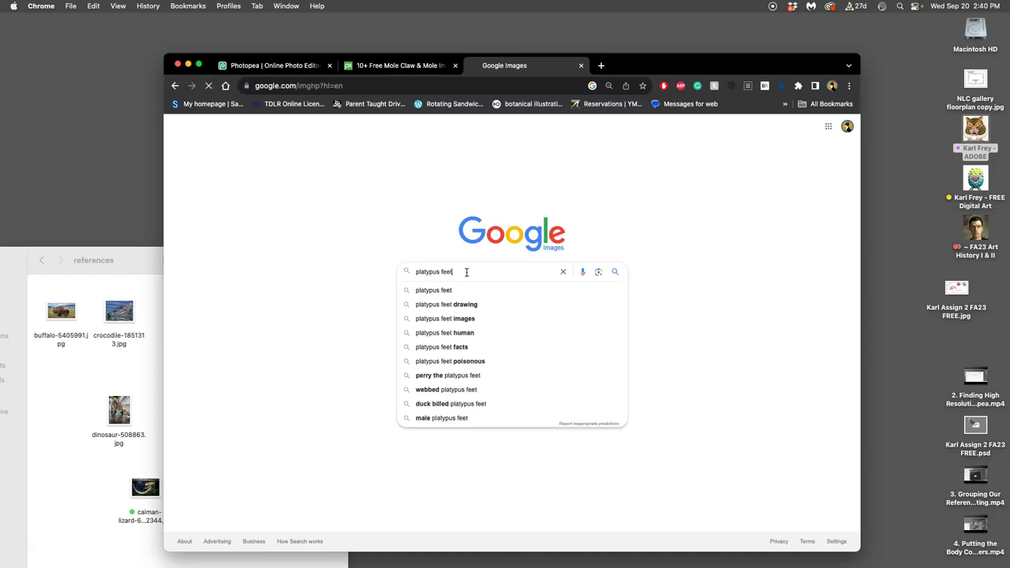
pyautogui.press('Return')
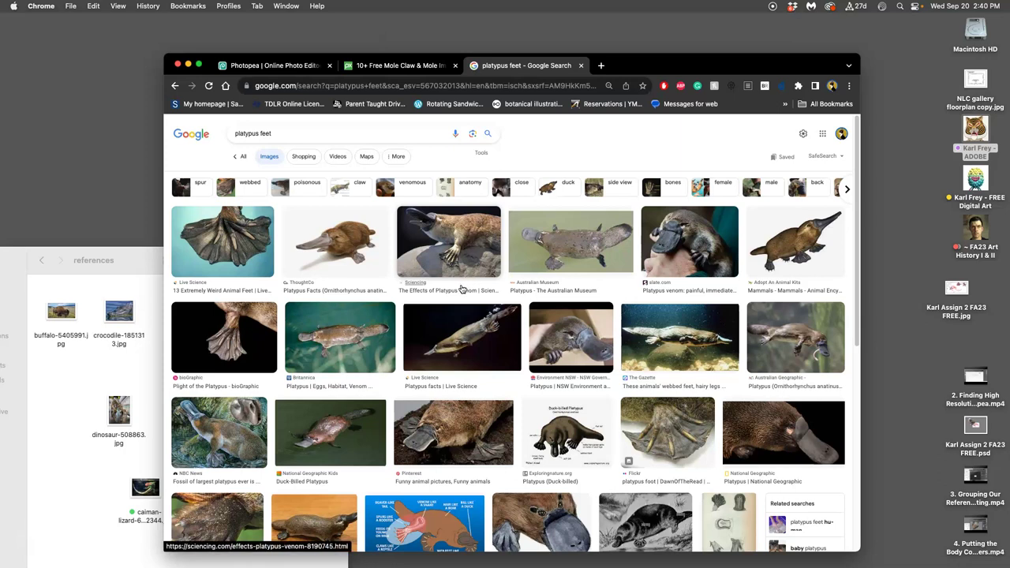
# Step: Filter the platypus feet results to Large image size
pyautogui.scroll(-1, 461, 288)
pyautogui.scroll(1, 463, 288)
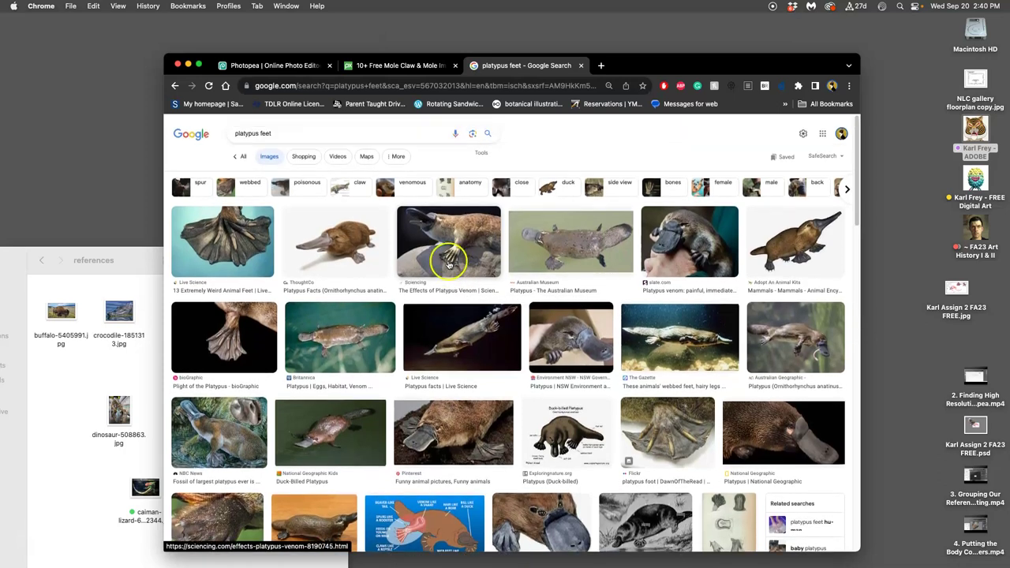
pyautogui.click(483, 151)
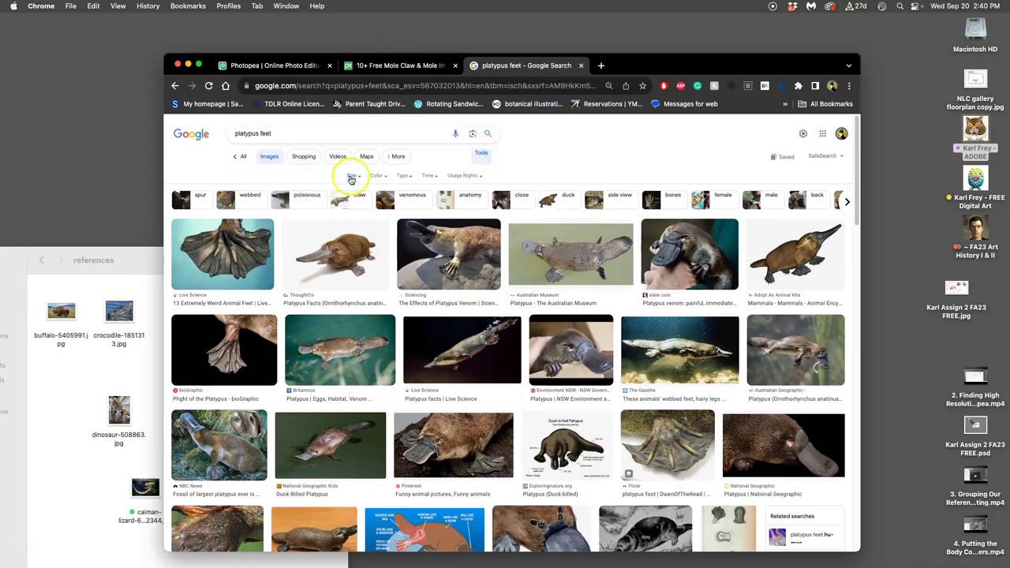
pyautogui.click(352, 175)
pyautogui.click(359, 207)
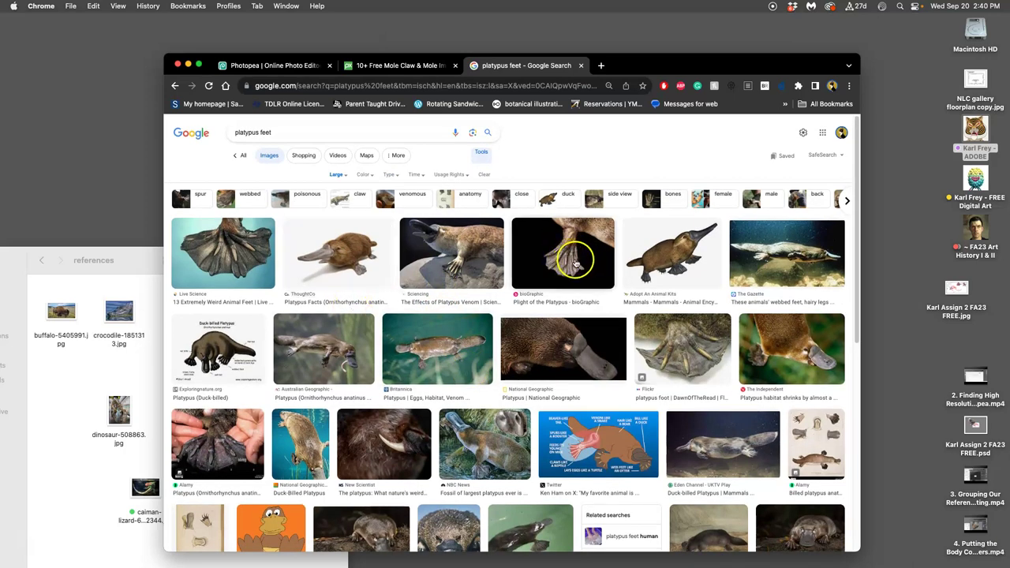
# Step: Browse the large platypus feet images and enter the new query 'interesting animal feet'
pyautogui.scroll(-3, 591, 261)
pyautogui.scroll(-10, 592, 314)
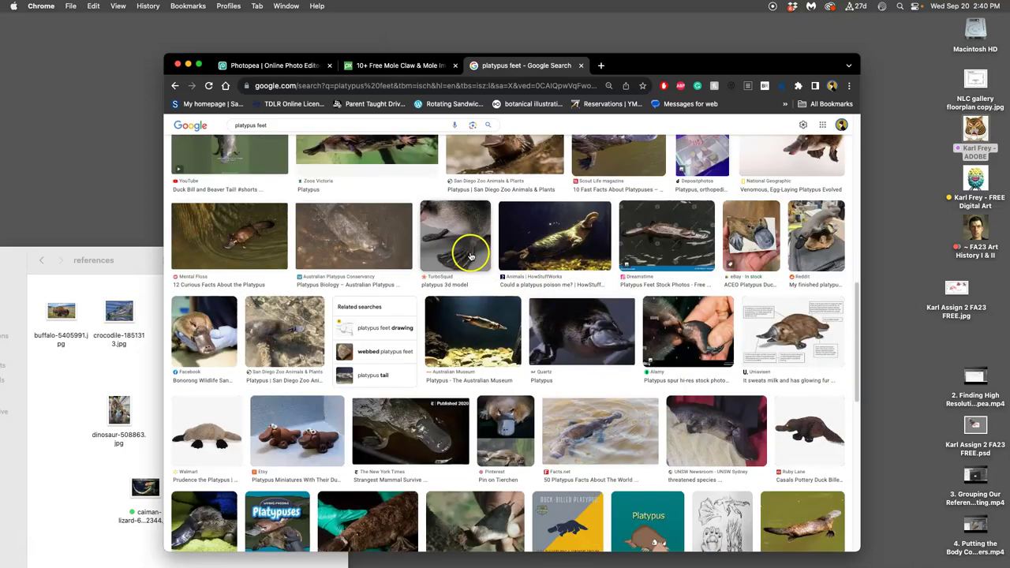
pyautogui.scroll(-5, 505, 284)
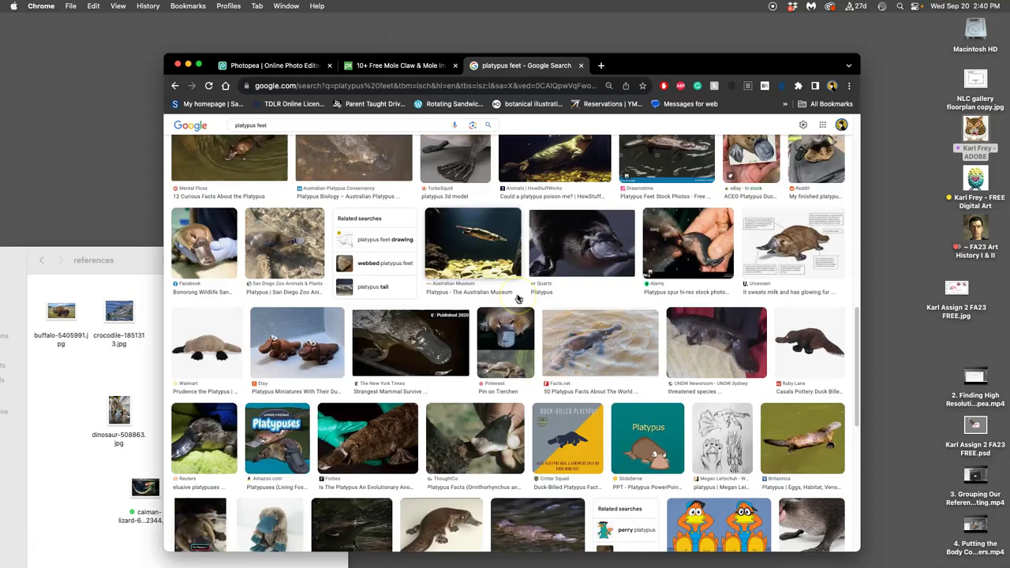
pyautogui.scroll(15, 517, 298)
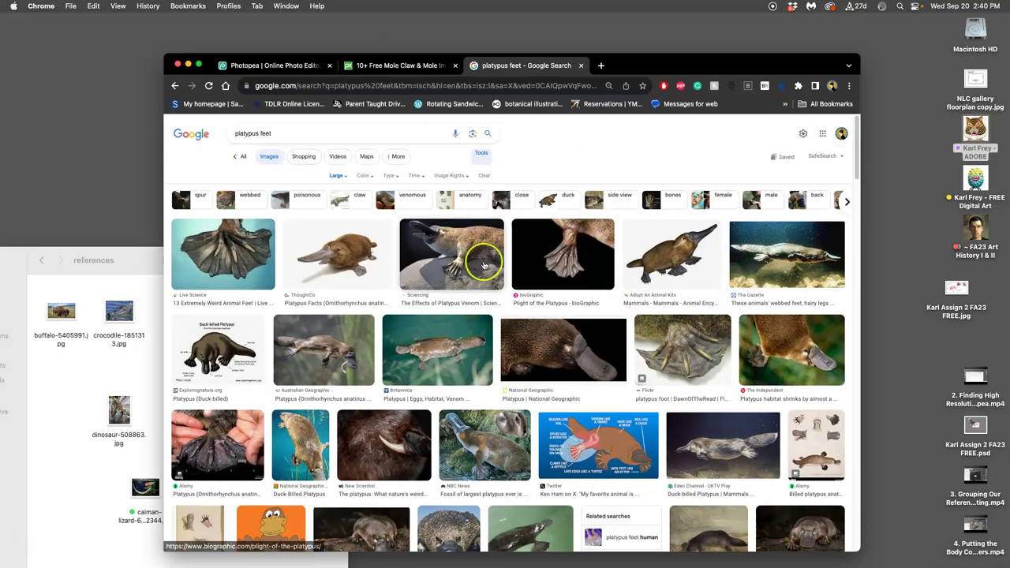
pyautogui.click(288, 131)
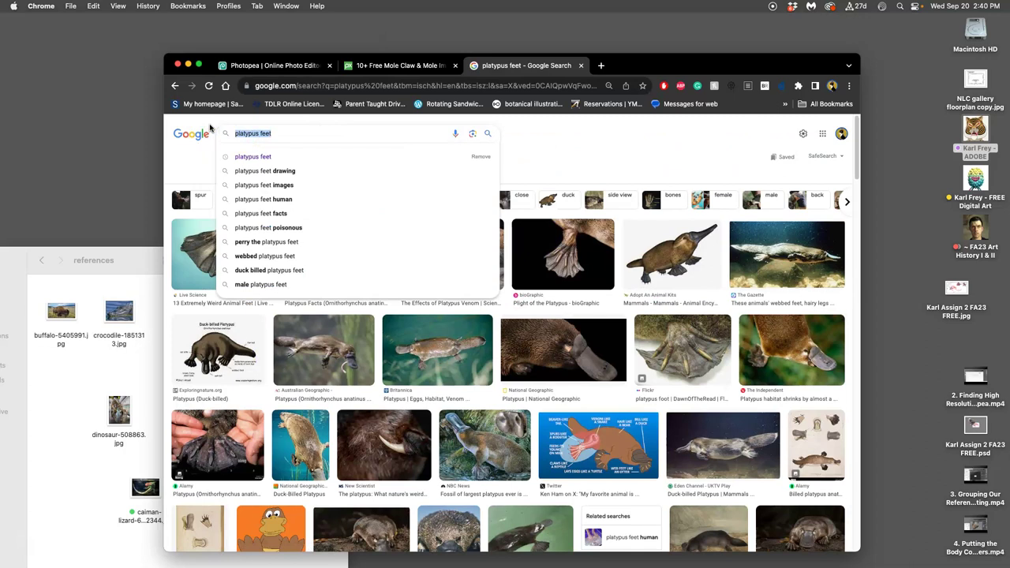
pyautogui.write('interest')
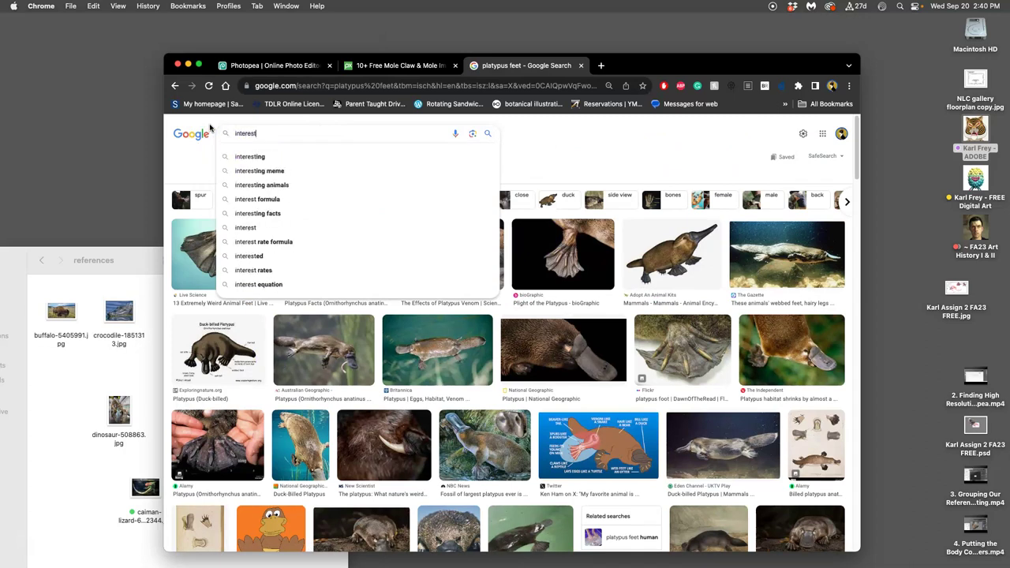
pyautogui.write('ing animal feet')
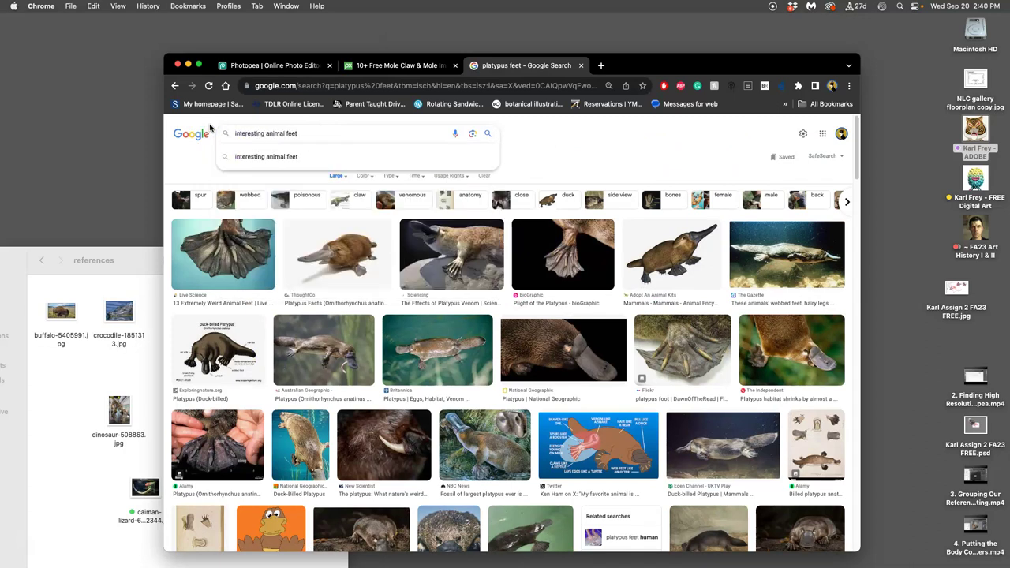
# Step: Search 'interesting animal feet' and scroll through the starfish, platypus, tardigrade and axolotl results
pyautogui.press('Return')
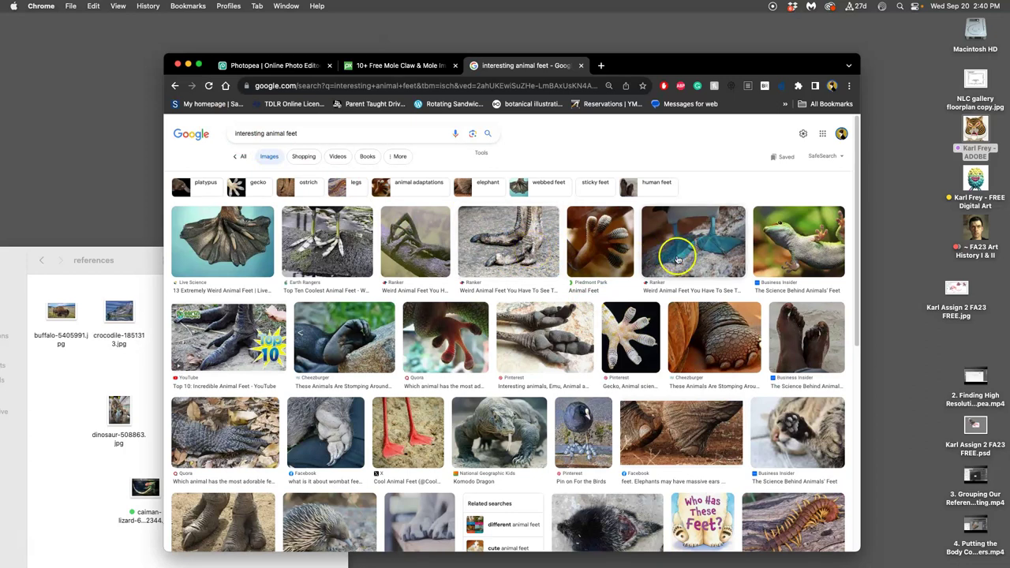
pyautogui.scroll(-2, 671, 260)
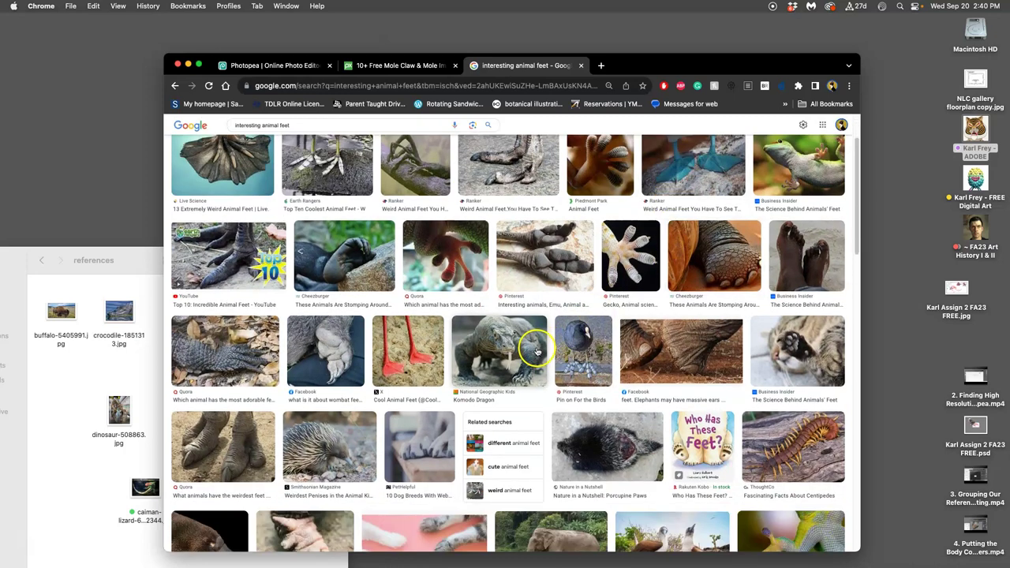
pyautogui.scroll(-4, 535, 351)
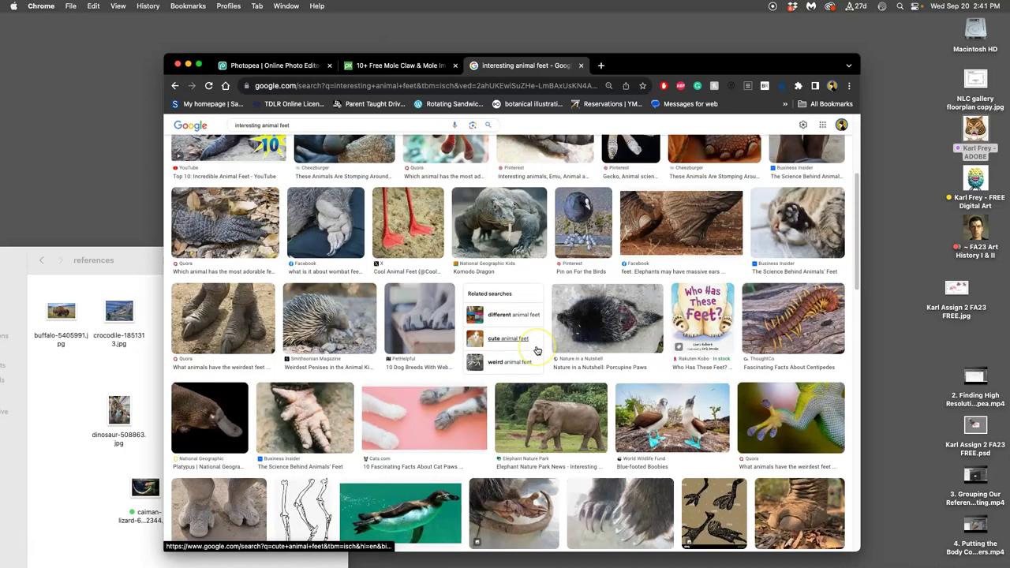
pyautogui.scroll(-4, 535, 351)
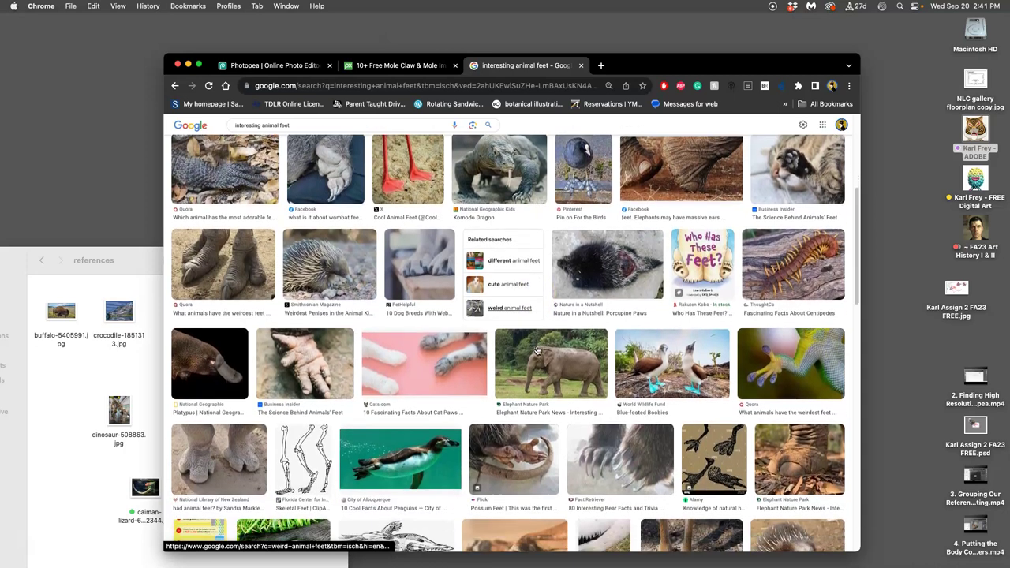
pyautogui.scroll(-4, 536, 351)
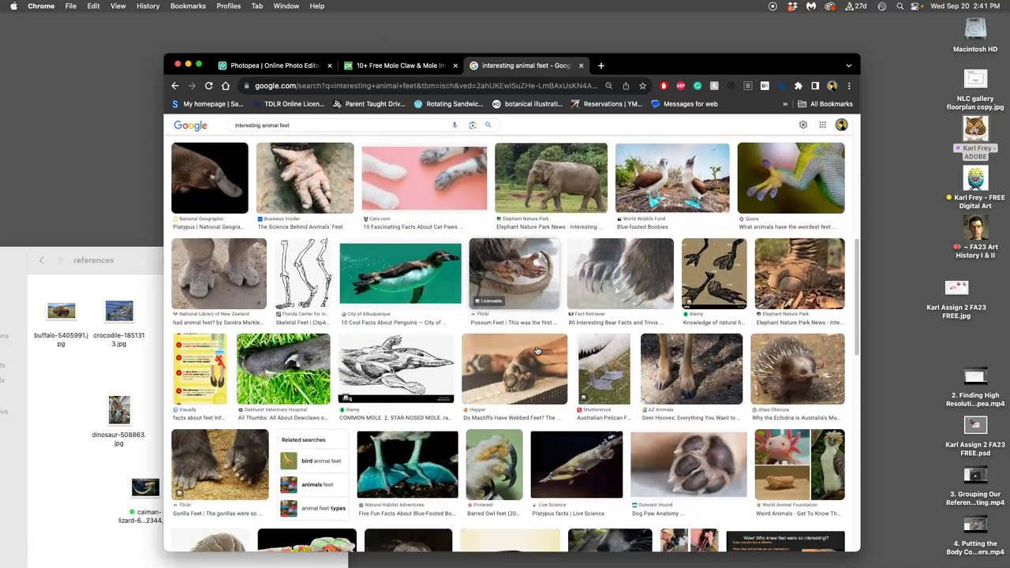
pyautogui.scroll(-1, 536, 351)
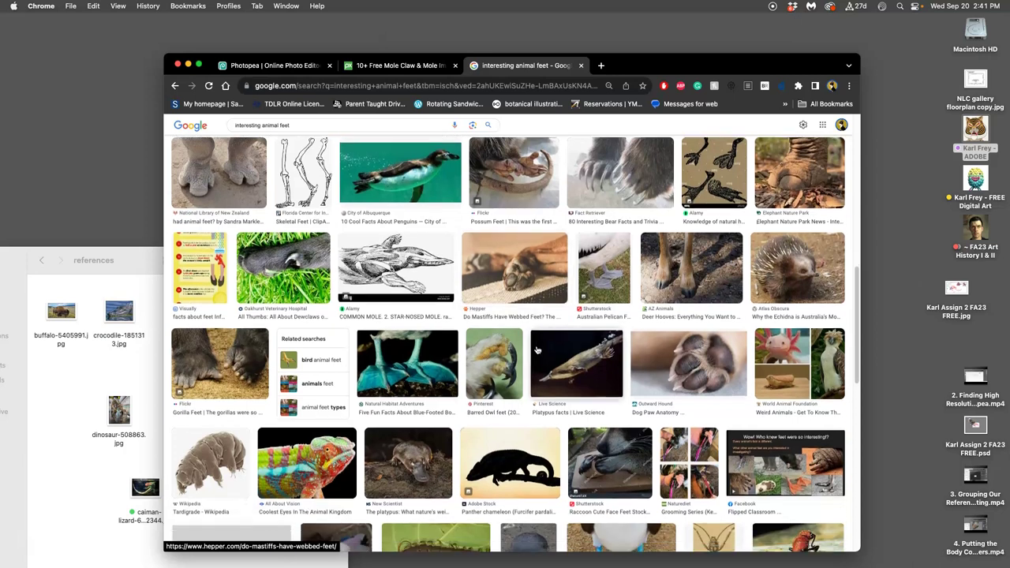
pyautogui.scroll(-2, 535, 351)
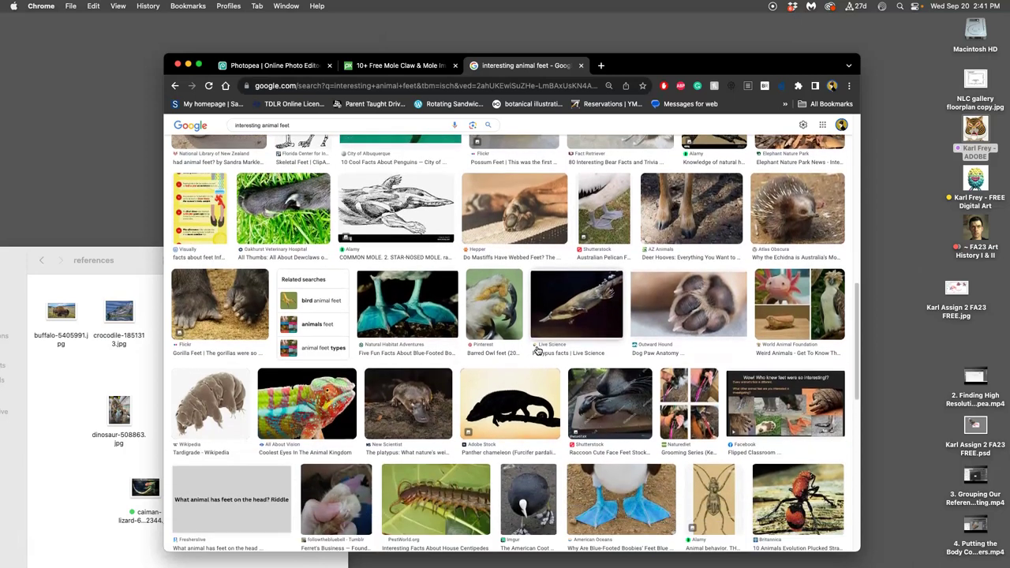
pyautogui.scroll(-6, 537, 351)
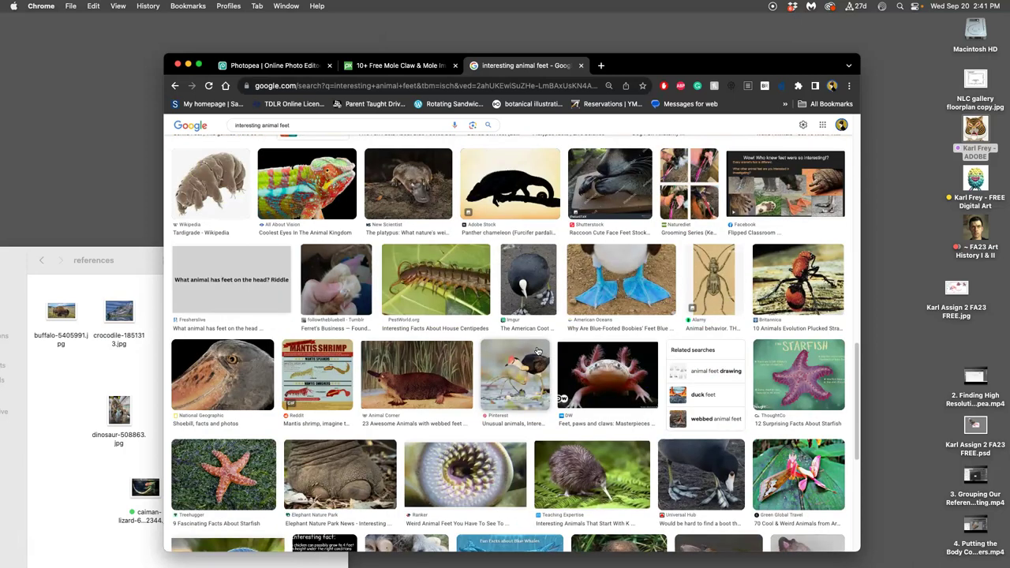
pyautogui.scroll(-6, 537, 351)
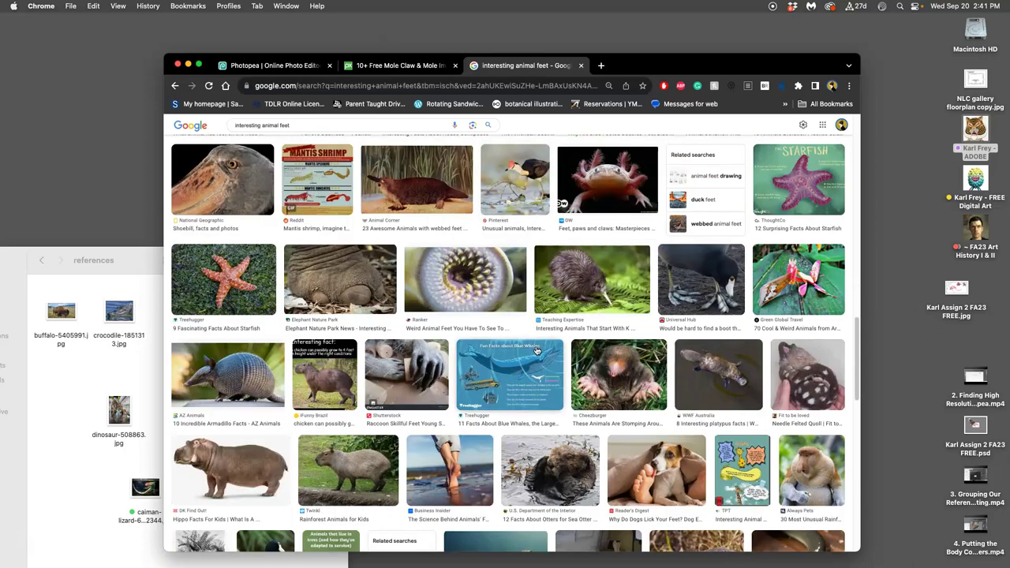
pyautogui.scroll(-4, 536, 351)
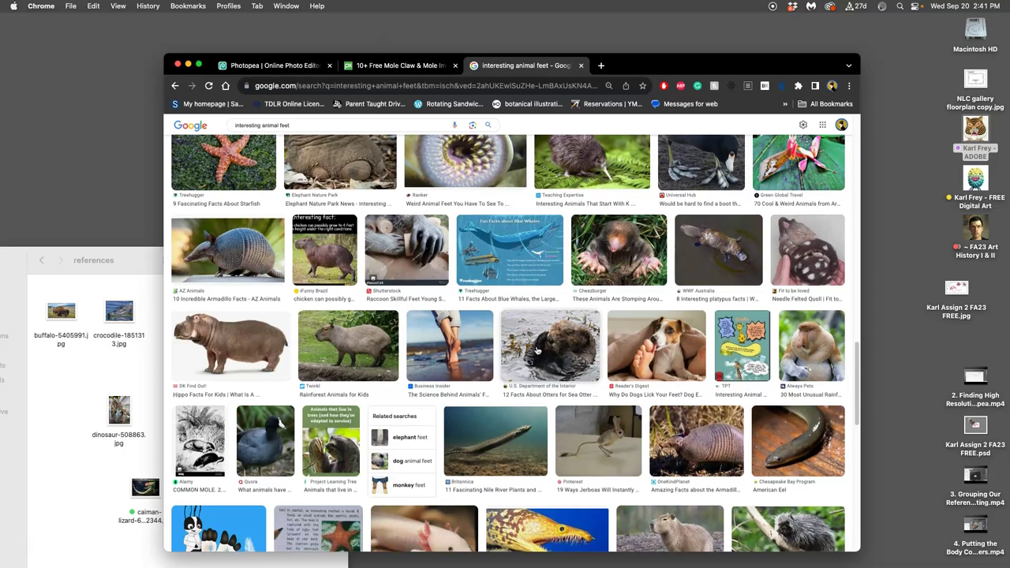
pyautogui.scroll(-5, 536, 351)
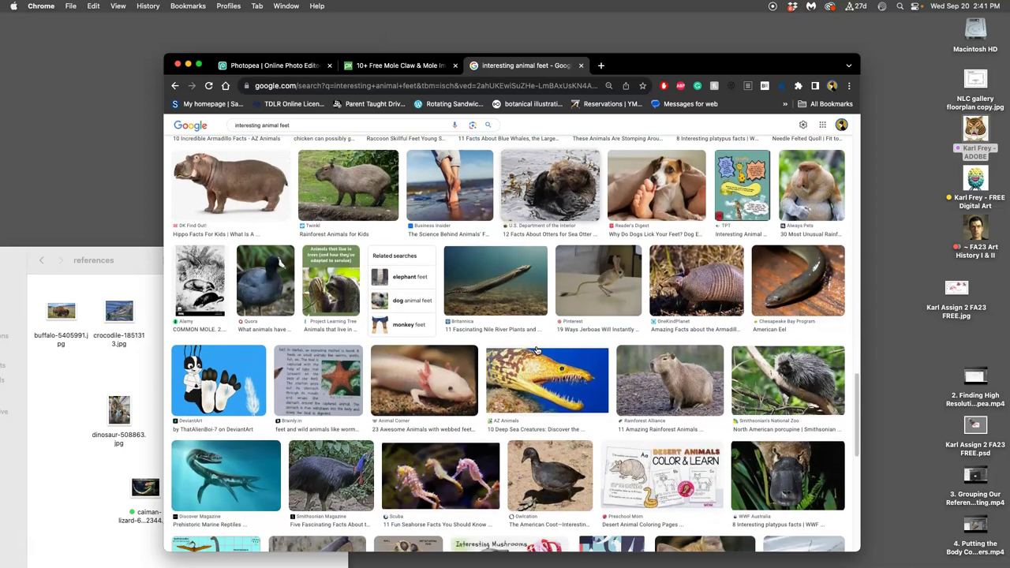
pyautogui.scroll(-9, 536, 351)
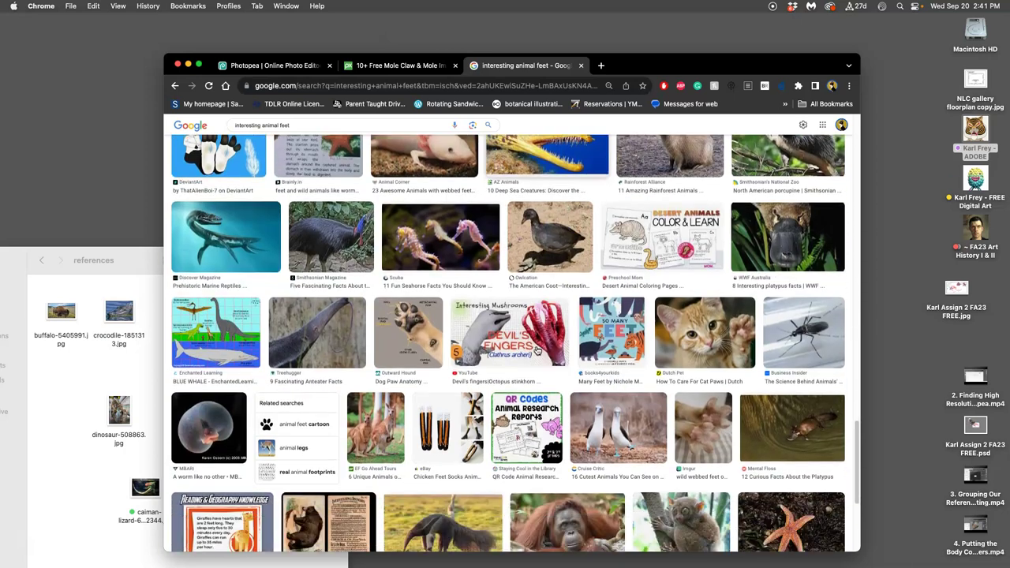
pyautogui.scroll(-2, 535, 351)
pyautogui.scroll(-1, 536, 351)
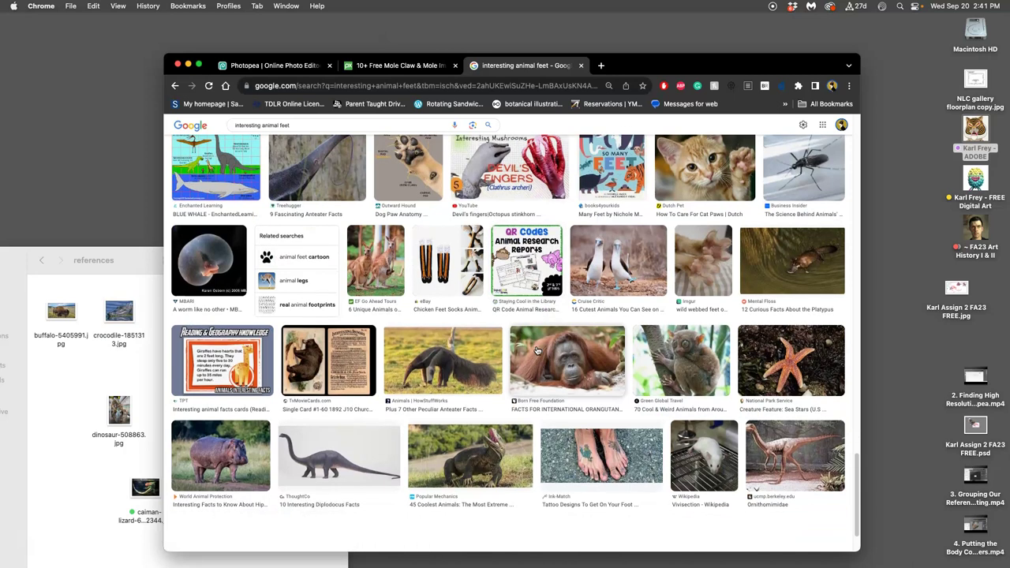
# Step: Open the hippo result in a new tab and go to its source article
pyautogui.rightClick(228, 447)
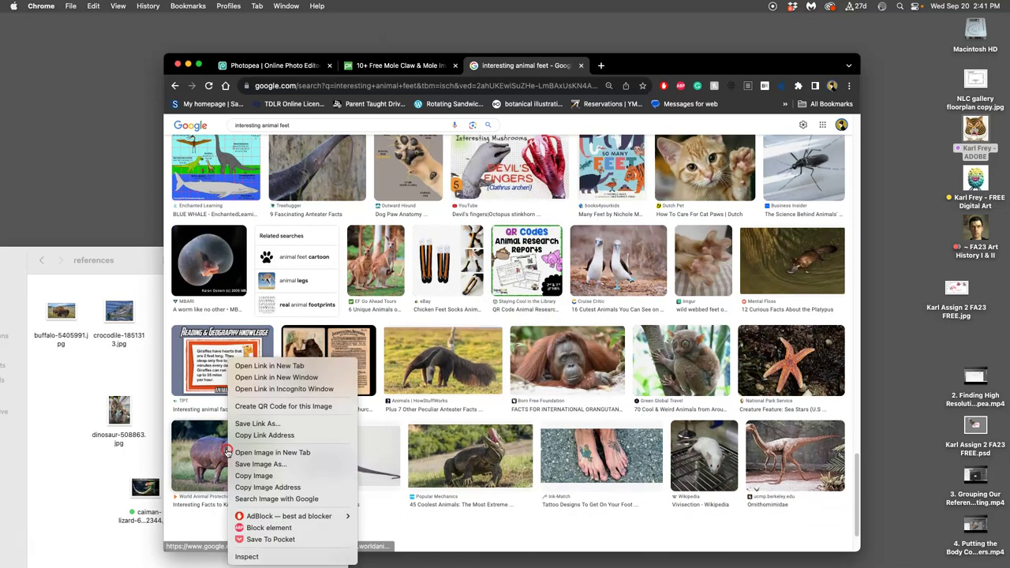
pyautogui.click(255, 366)
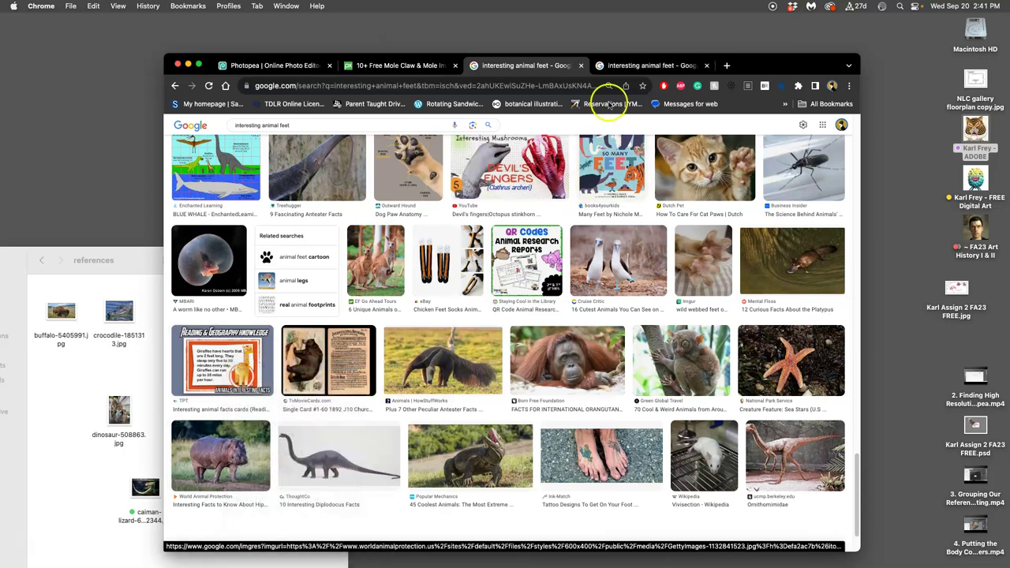
pyautogui.click(633, 67)
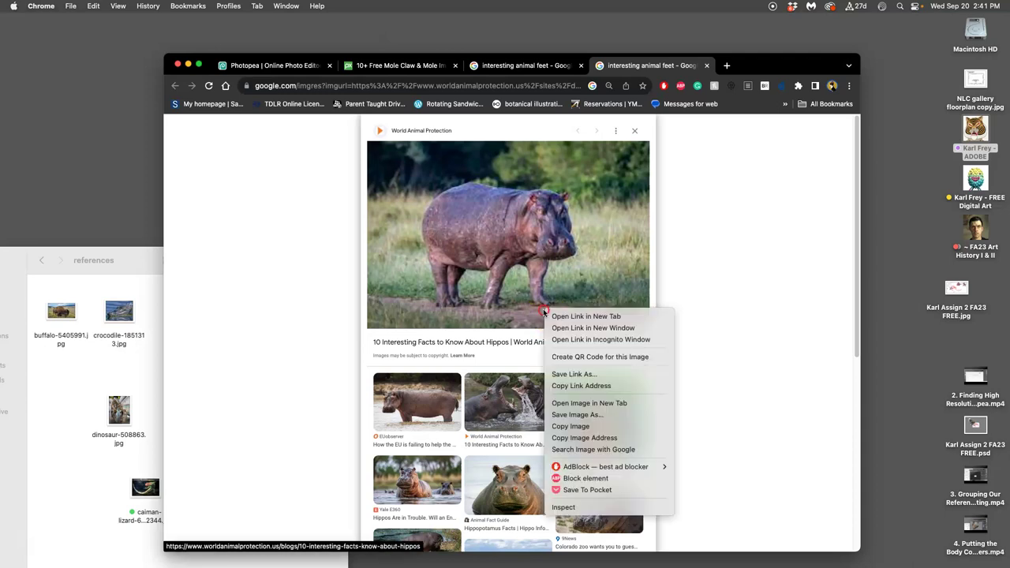
pyautogui.rightClick(543, 315)
pyautogui.click(585, 403)
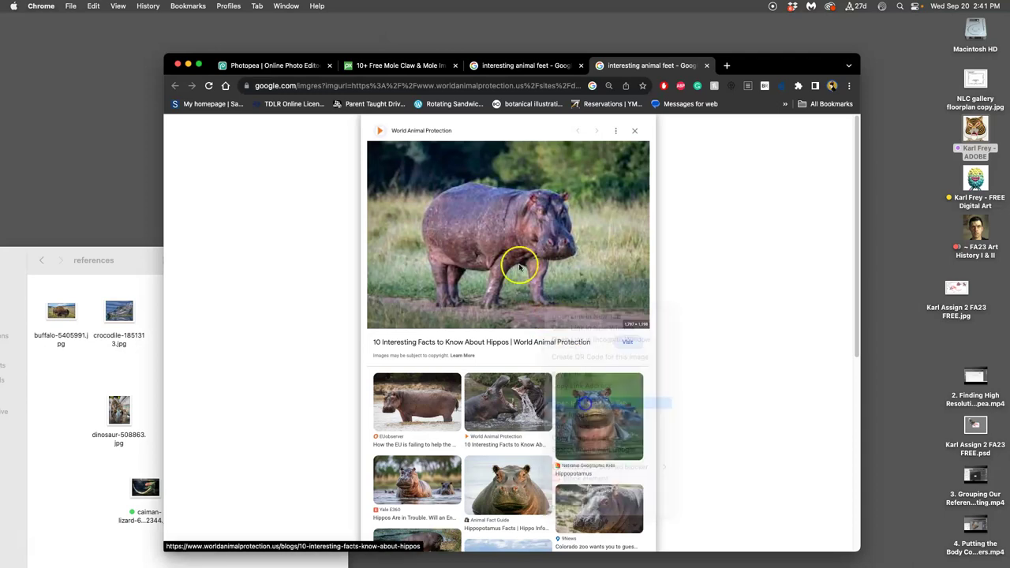
pyautogui.click(566, 248)
pyautogui.scroll(-5, 539, 312)
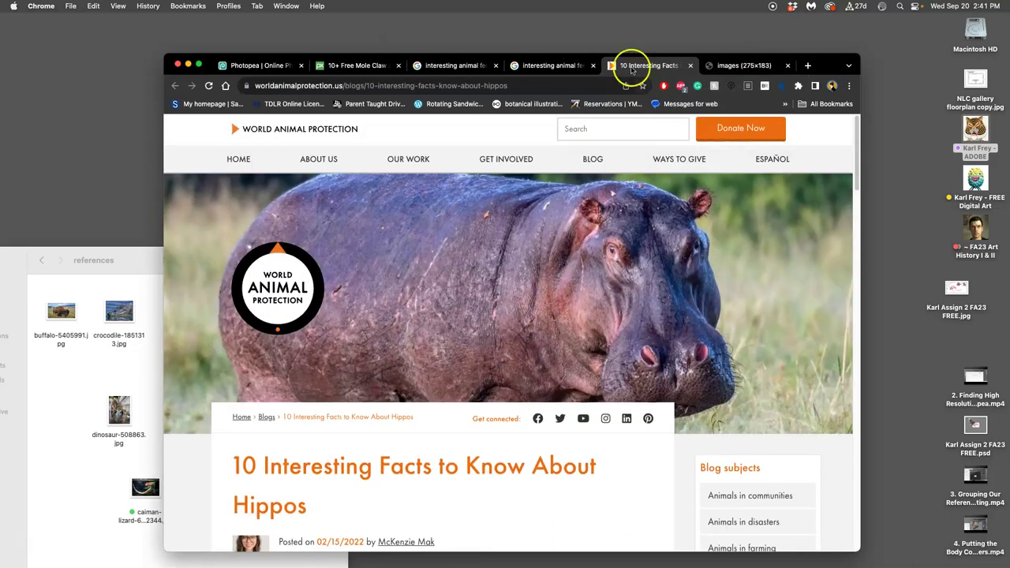
# Step: Open the standalone hippo image in another tab, then close the duplicate image tab
pyautogui.click(577, 68)
pyautogui.rightClick(552, 263)
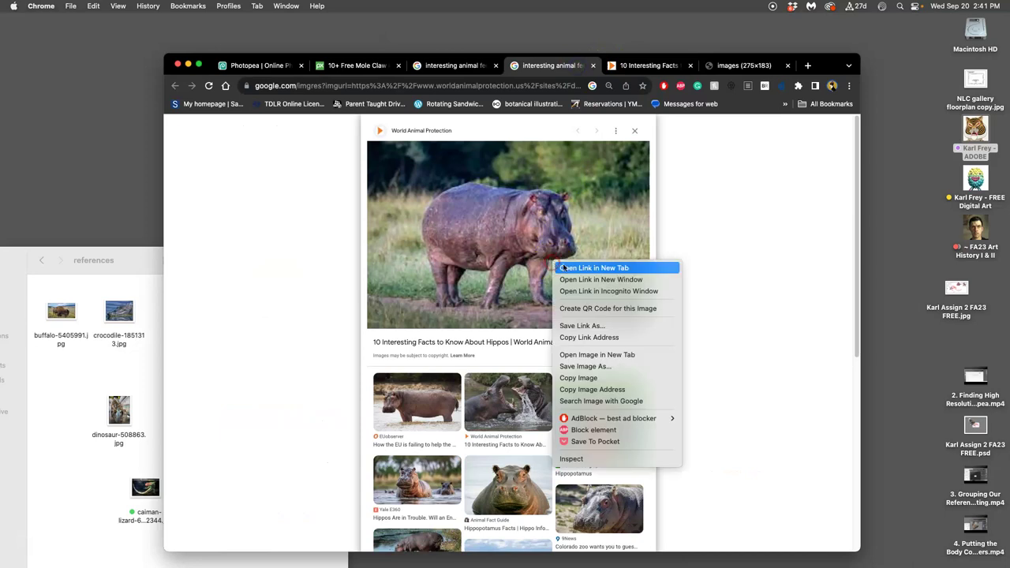
pyautogui.click(604, 355)
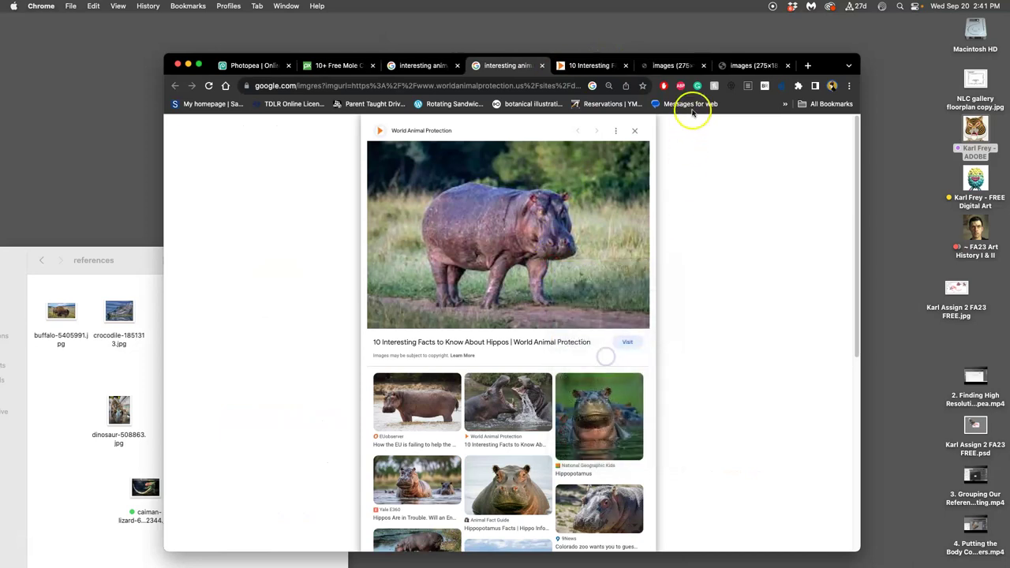
pyautogui.click(674, 68)
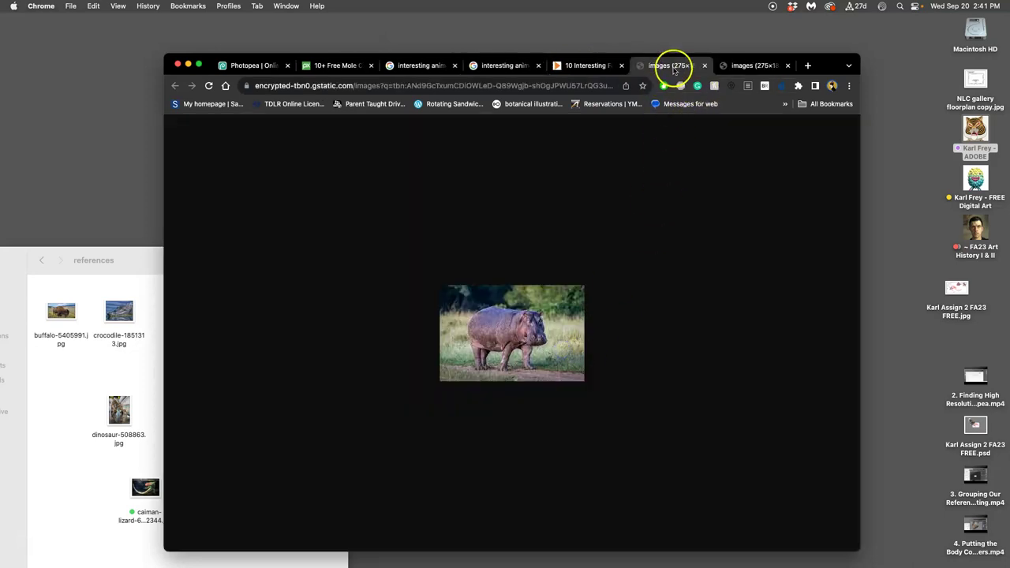
pyautogui.click(704, 65)
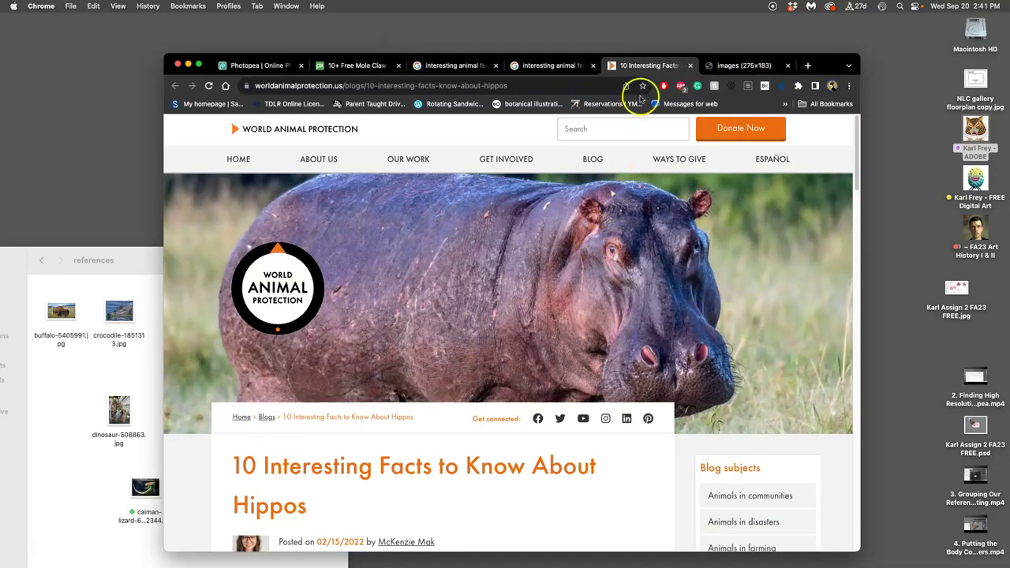
pyautogui.scroll(-1, 587, 315)
pyautogui.scroll(-1, 587, 315)
pyautogui.scroll(1, 587, 315)
# Step: Check the hippo photo's full resolution and switch to the hippo article tab
pyautogui.click(562, 65)
pyautogui.click(532, 272)
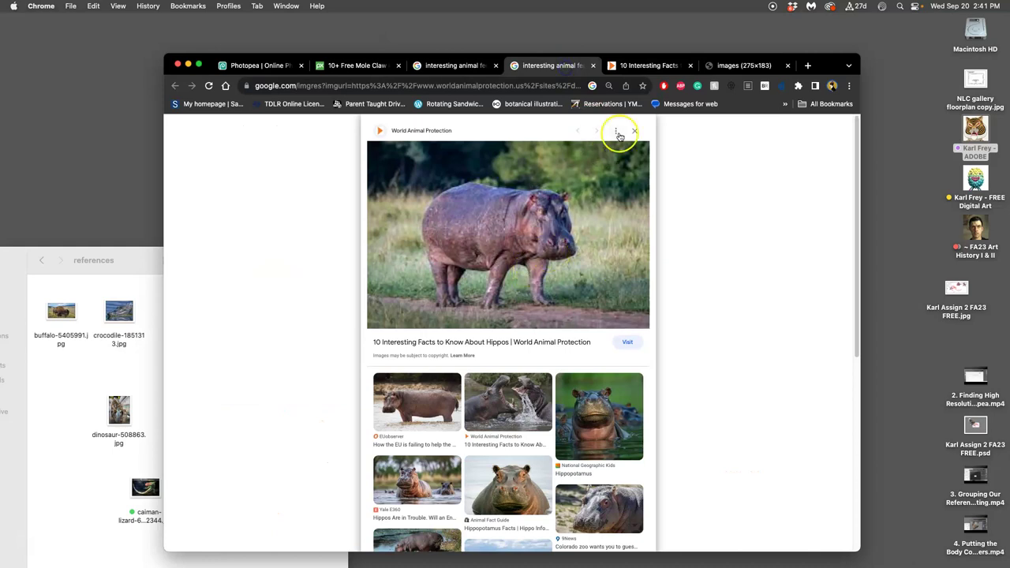
pyautogui.click(642, 67)
pyautogui.moveTo(605, 255); pyautogui.dragTo(524, 261)
# Step: Save the hippo article to the Desktop as Webpage, Complete
pyautogui.rightClick(525, 258)
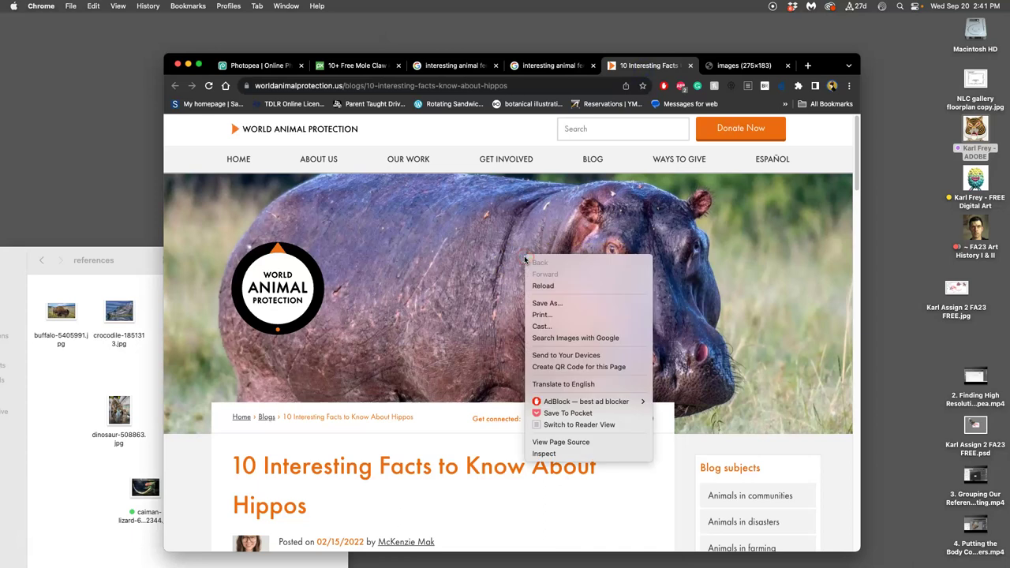
pyautogui.click(534, 304)
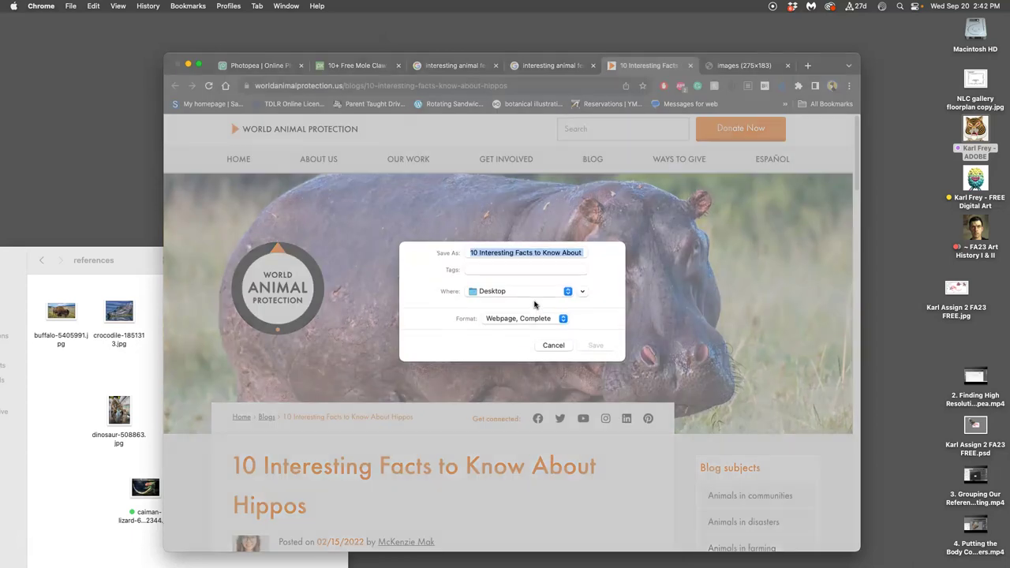
pyautogui.click(597, 346)
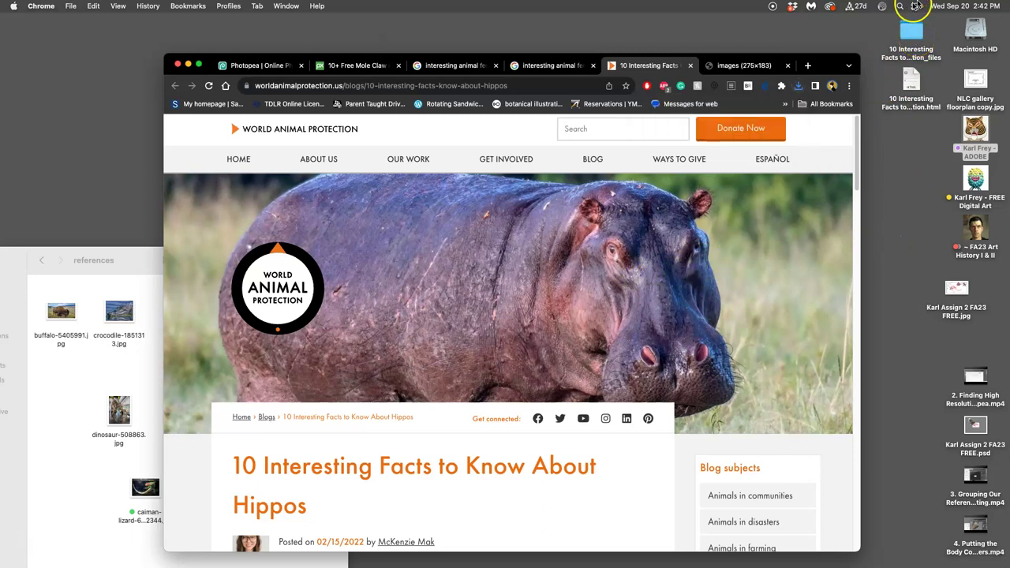
# Step: In the saved _files folder, preview GettyImages-1132841523.jpg and drag it to the desktop
pyautogui.doubleClick(914, 33)
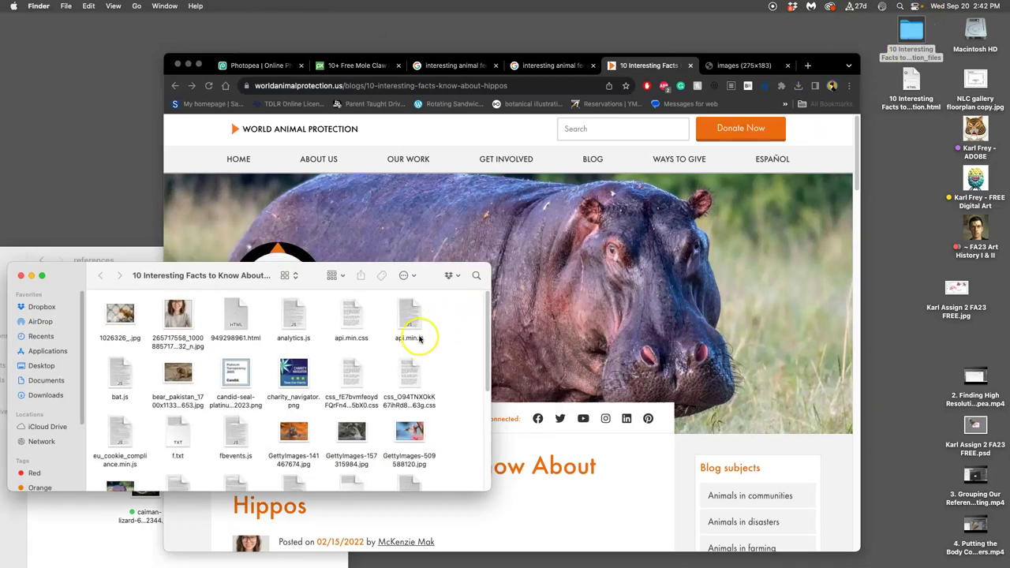
pyautogui.scroll(-2, 419, 339)
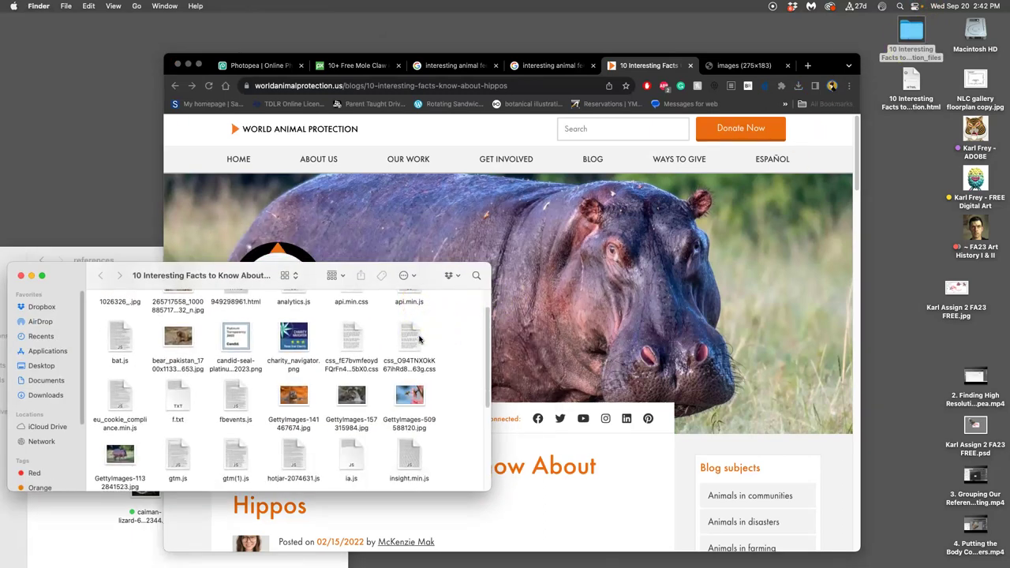
pyautogui.doubleClick(120, 455)
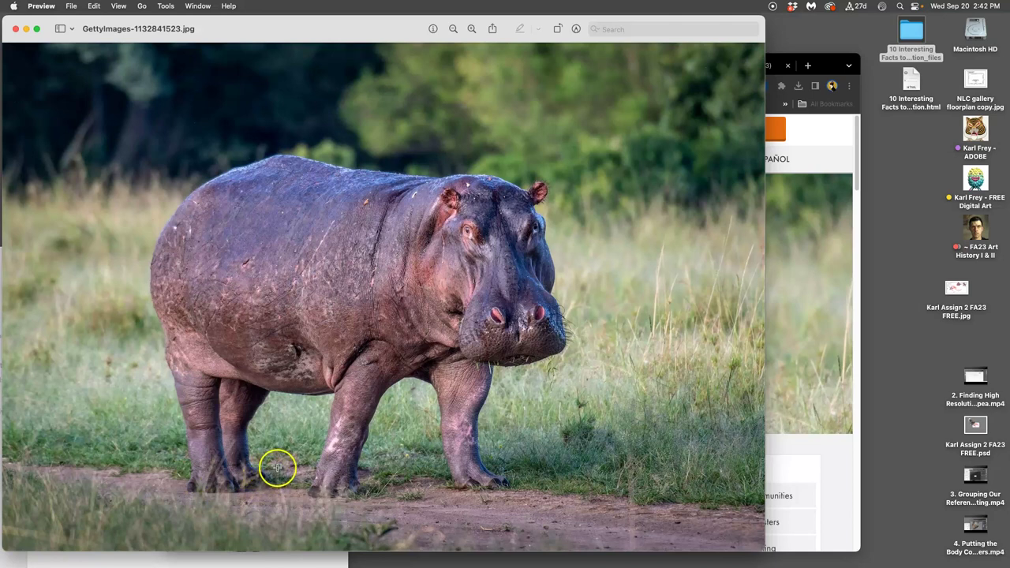
pyautogui.click(16, 29)
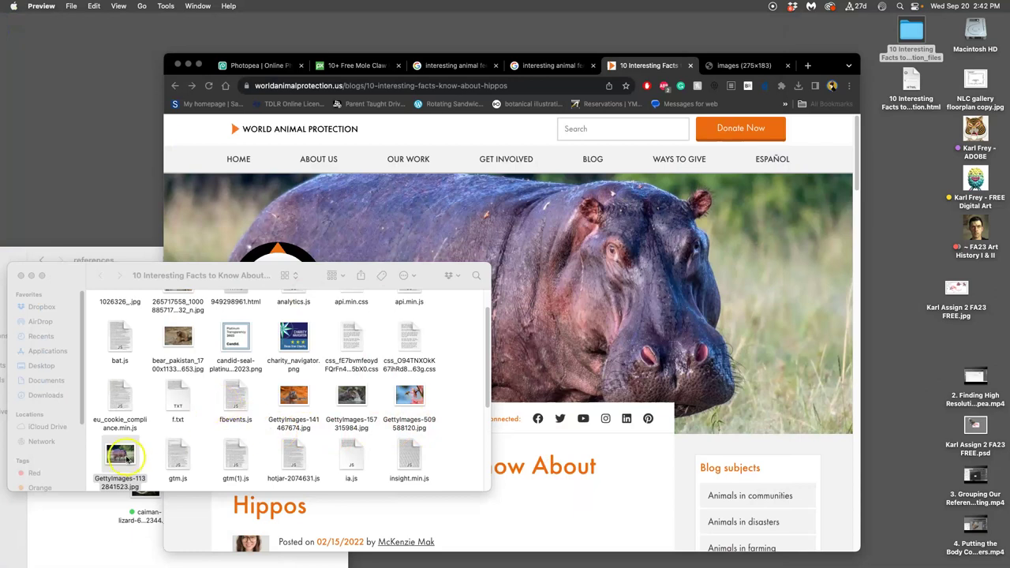
pyautogui.moveTo(127, 456); pyautogui.dragTo(112, 520)
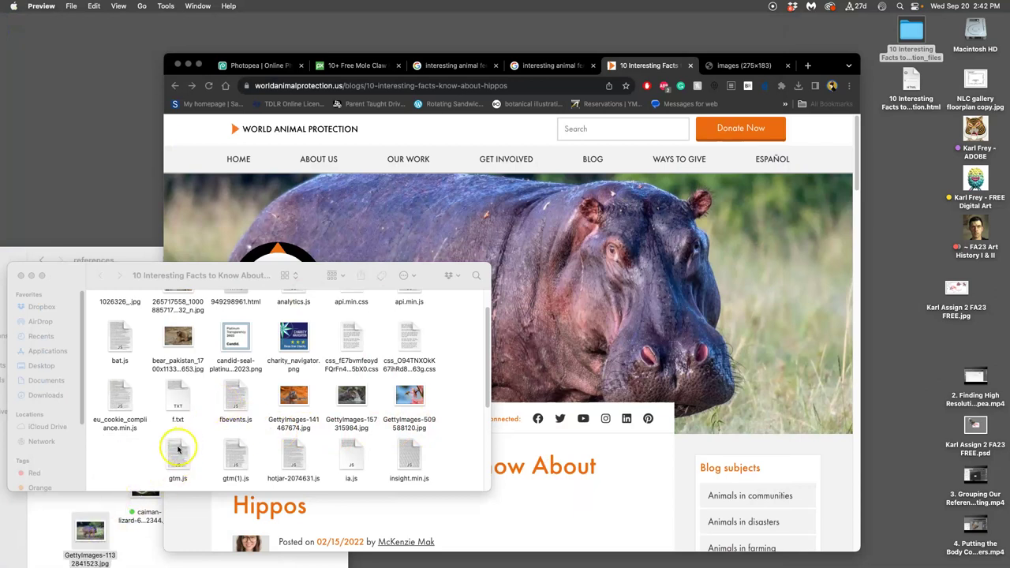
pyautogui.scroll(-5, 177, 450)
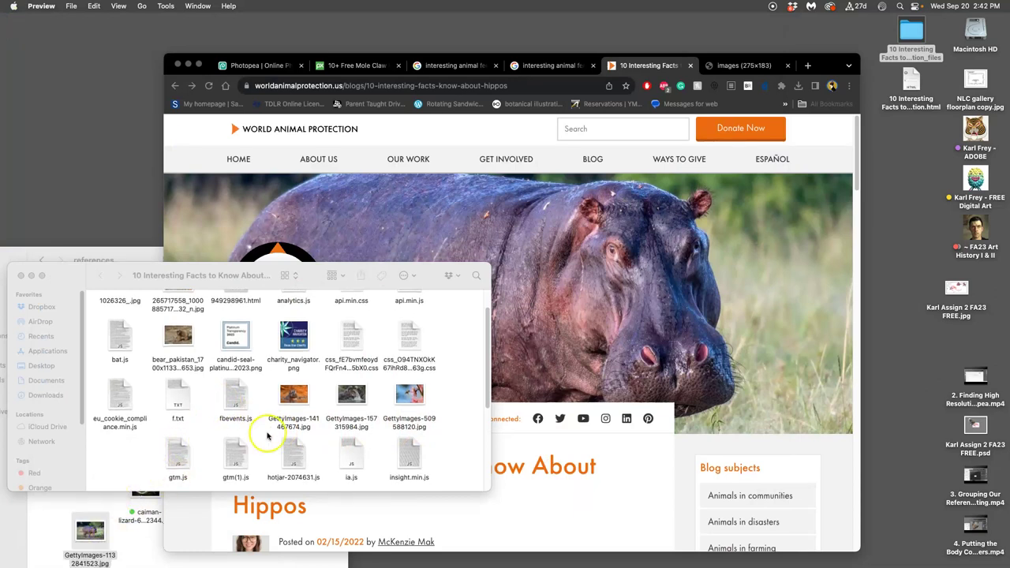
# Step: Close the files folder window and every Chrome tab except Photopea
pyautogui.click(21, 275)
pyautogui.click(690, 66)
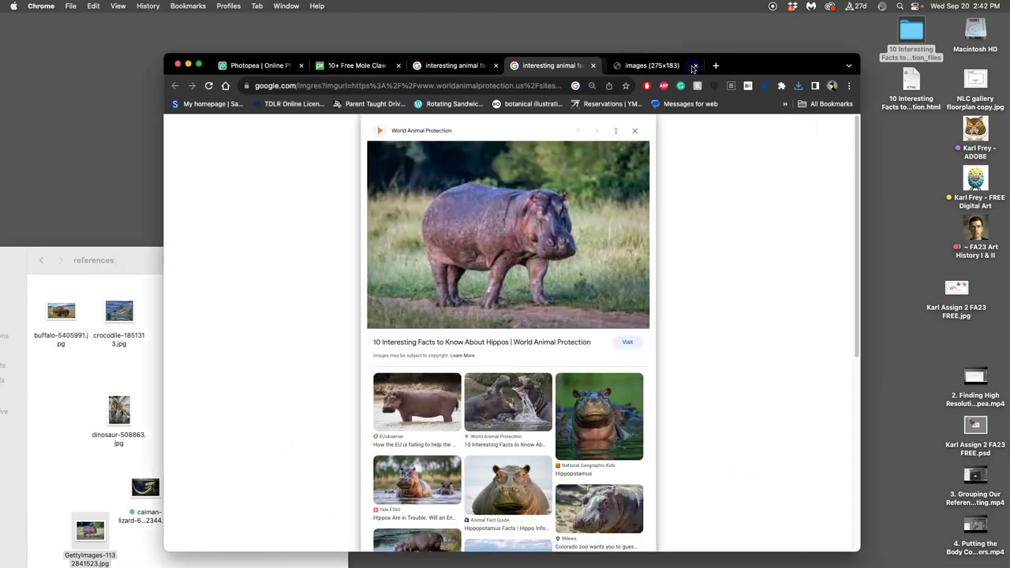
pyautogui.click(691, 66)
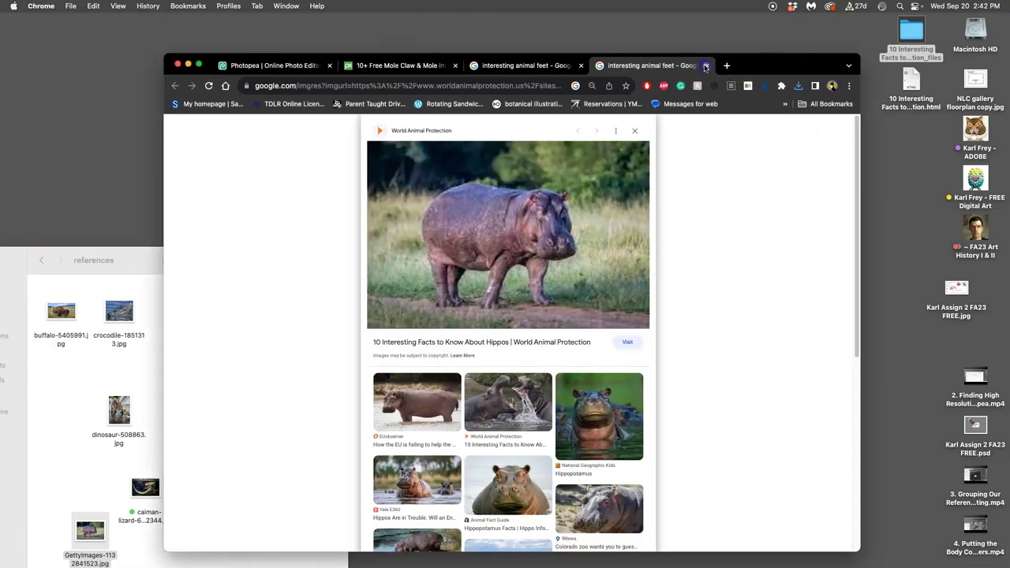
pyautogui.click(705, 65)
pyautogui.click(582, 65)
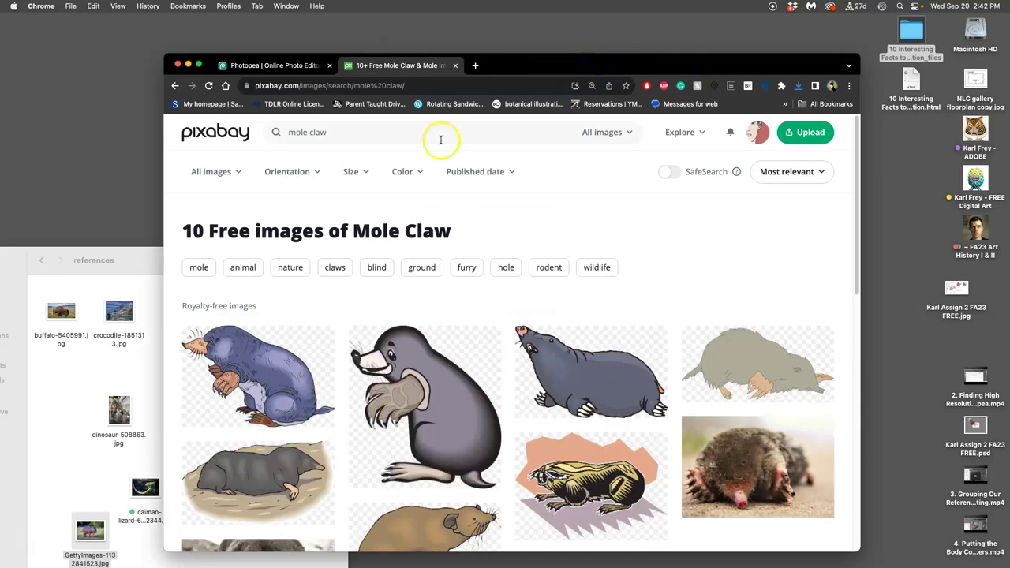
pyautogui.click(454, 66)
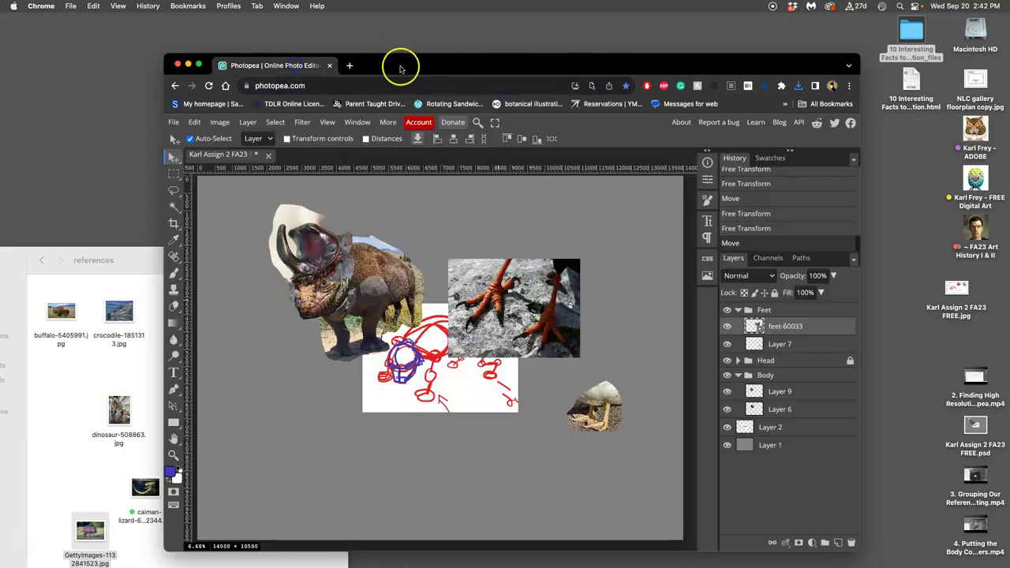
# Step: Save the collage document with File > Save
pyautogui.moveTo(395, 63); pyautogui.dragTo(418, 47)
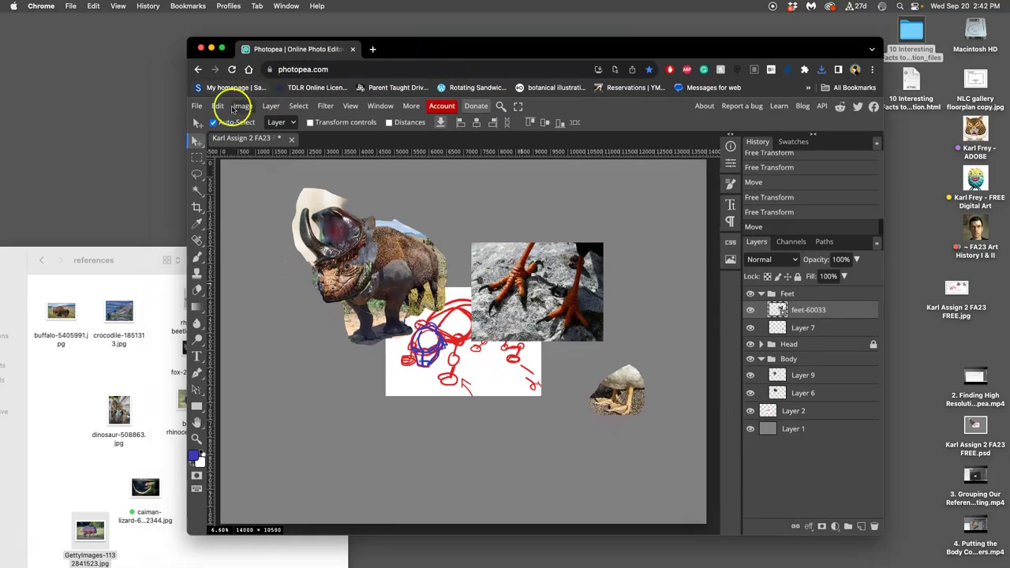
pyautogui.click(197, 106)
pyautogui.click(208, 215)
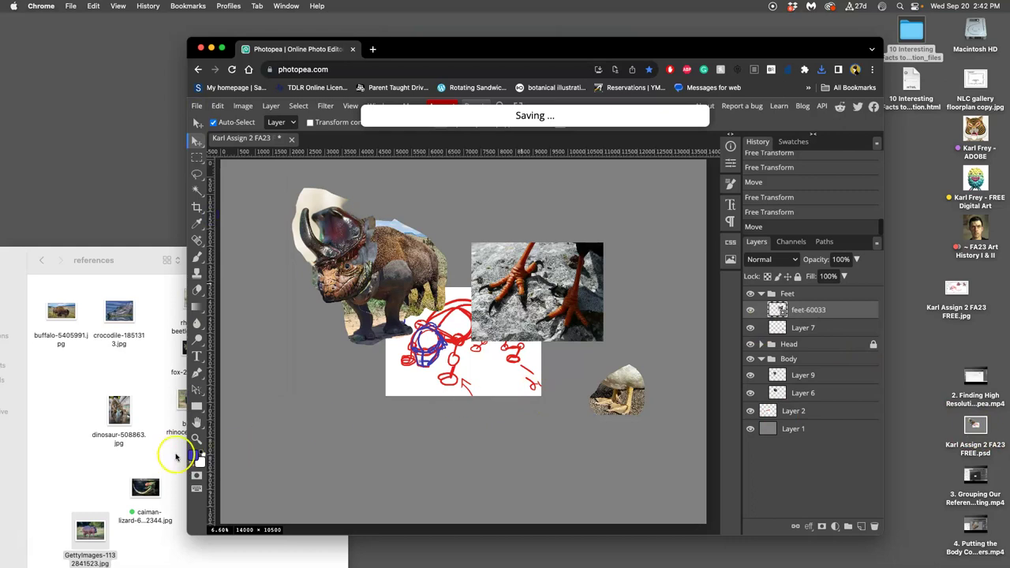
# Step: Place the hippo photo, flip it horizontally to face left, and move it beside the creature
pyautogui.moveTo(89, 530); pyautogui.dragTo(344, 393)
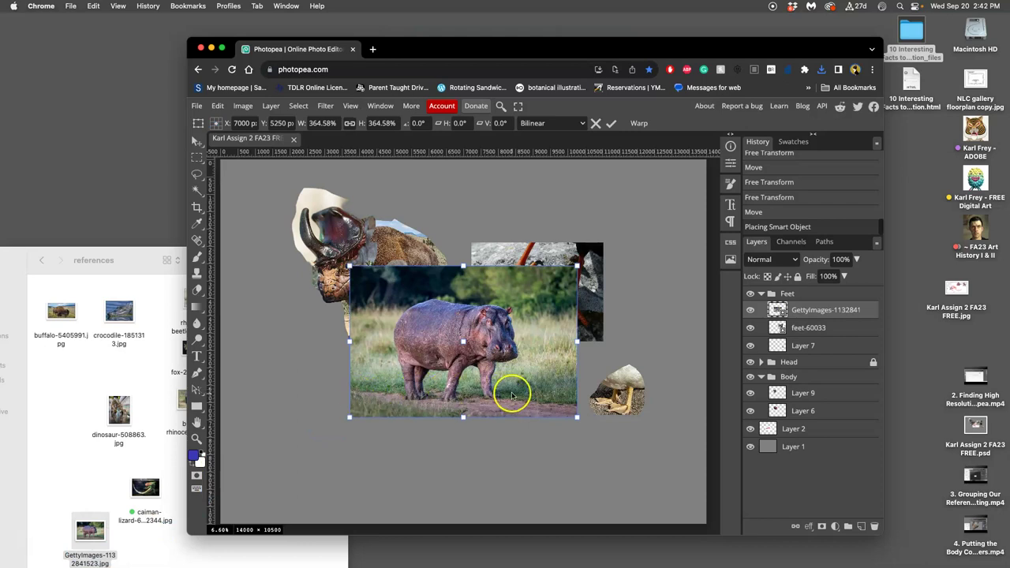
pyautogui.rightClick(534, 352)
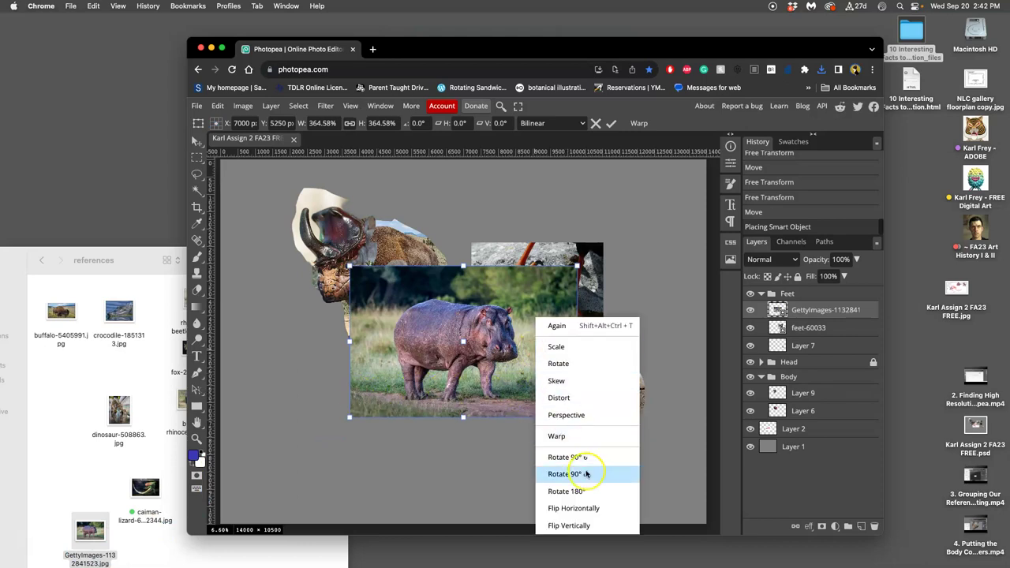
pyautogui.click(590, 511)
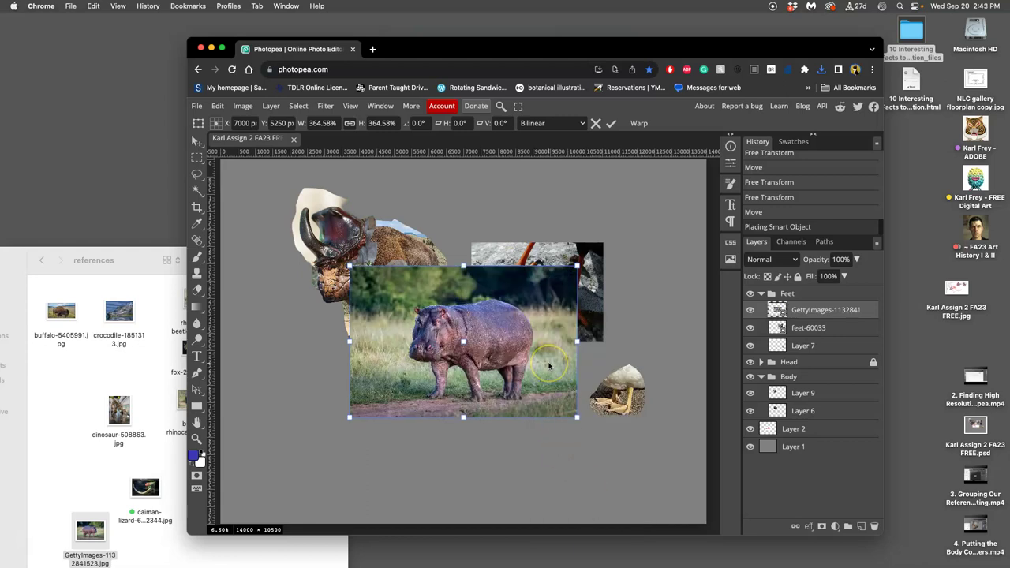
pyautogui.press('Return')
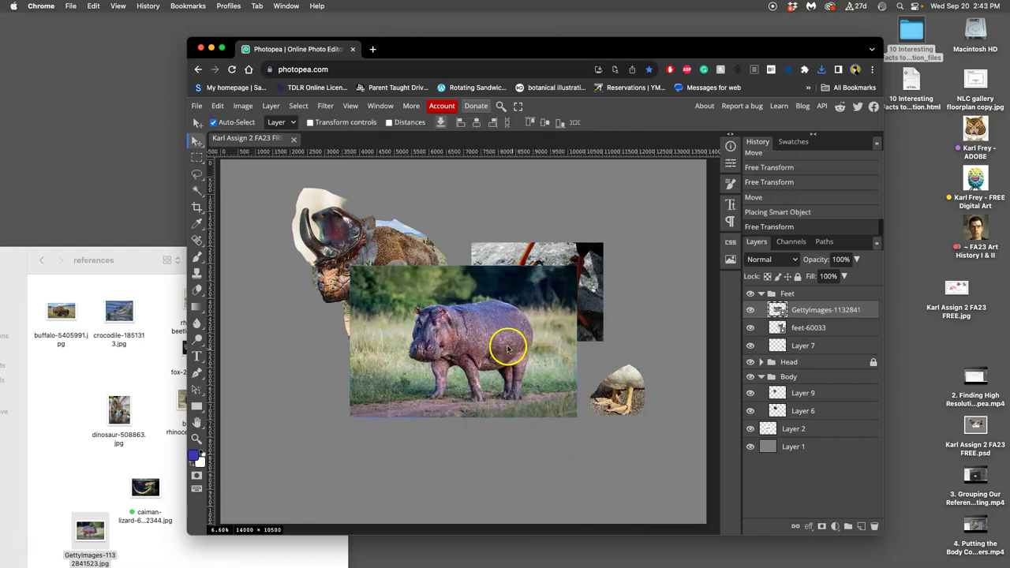
pyautogui.moveTo(507, 344); pyautogui.dragTo(590, 297)
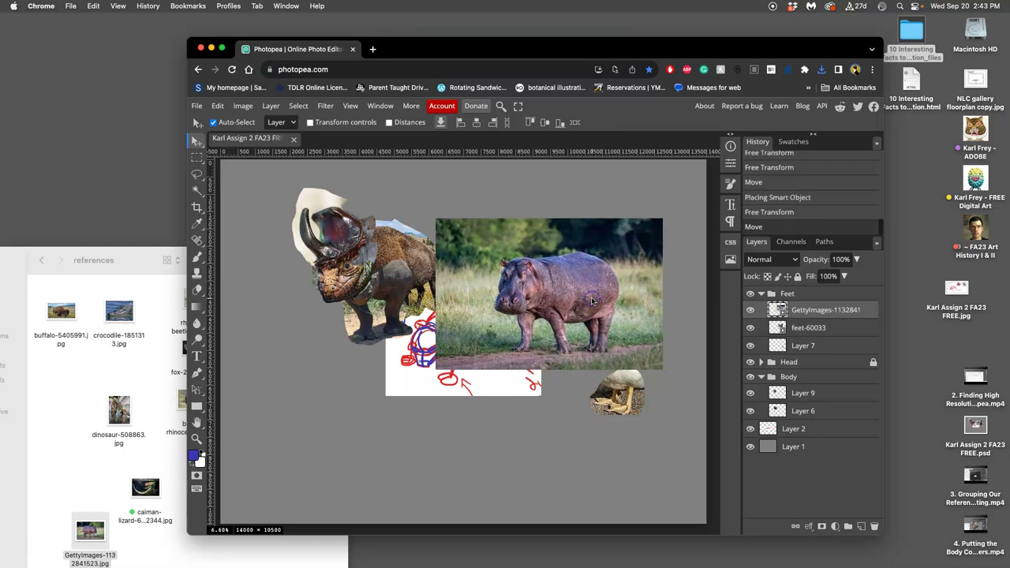
pyautogui.press('super+equal')
pyautogui.press('super+equal')
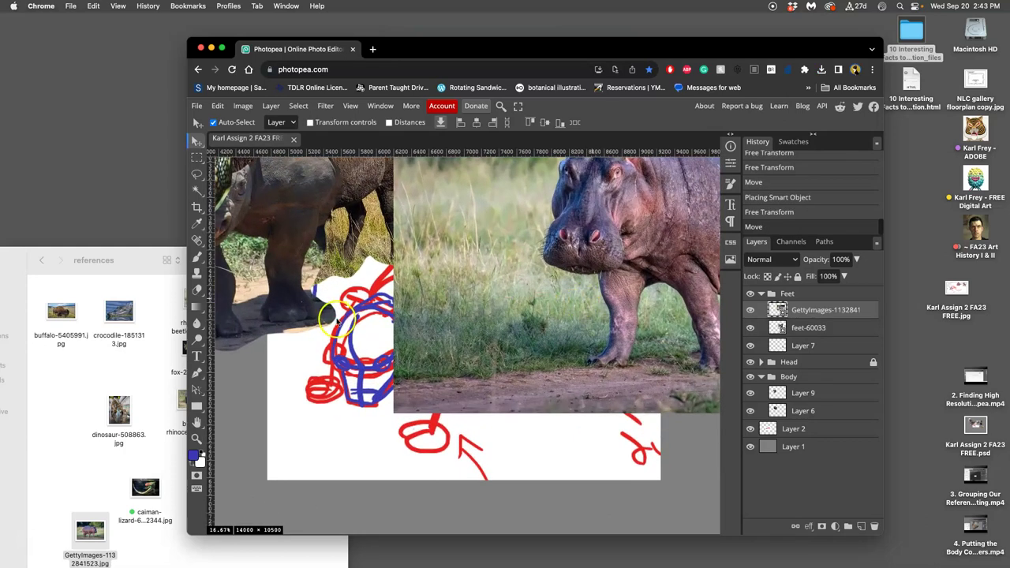
pyautogui.hscroll(-3, 338, 323)
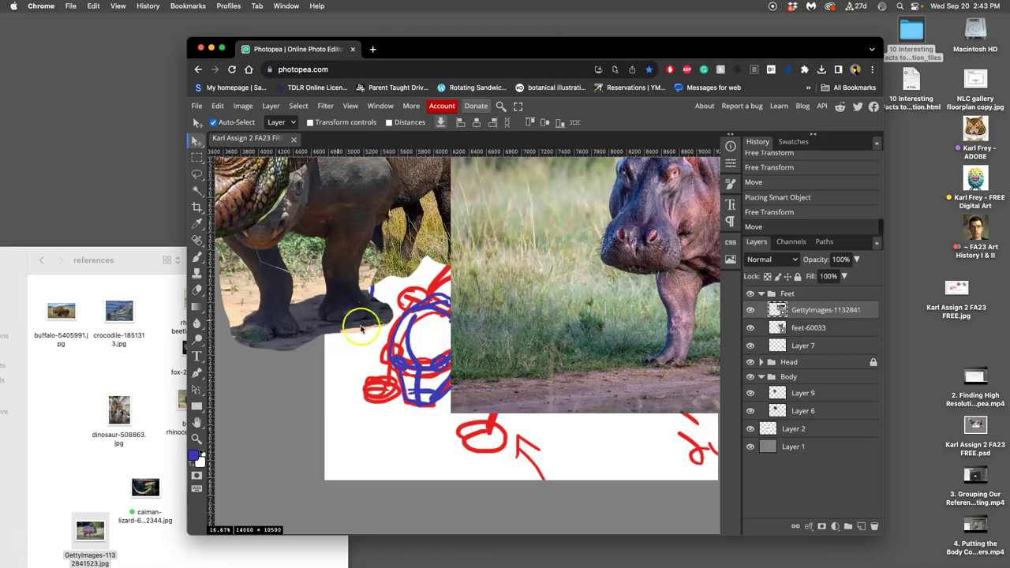
# Step: Lasso the hippo's front leg, copy it to Layer 10 with Cmd+J, and hide the GettyImages layer
pyautogui.hscroll(10, 417, 361)
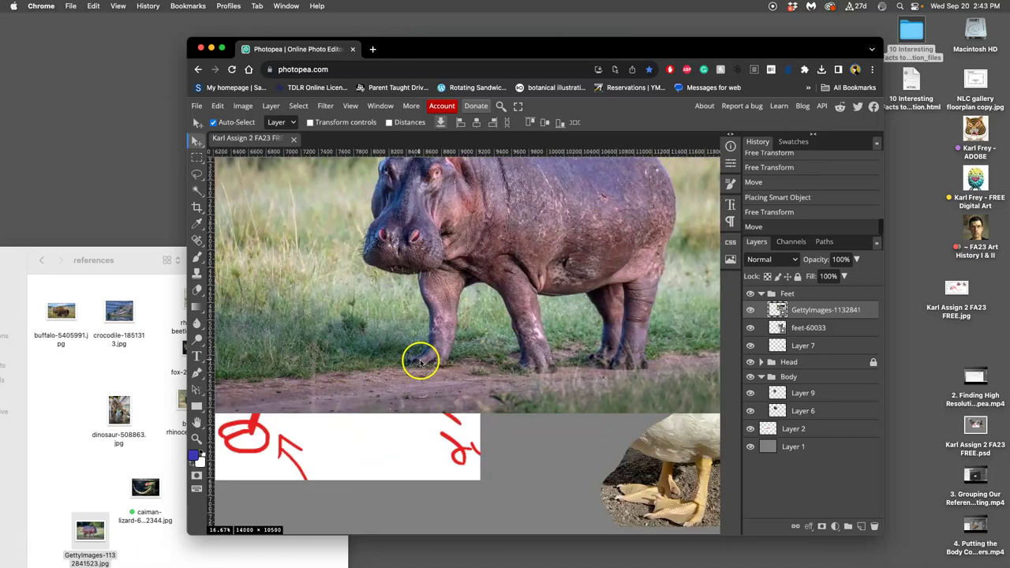
pyautogui.scroll(5, 463, 371)
pyautogui.hscroll(10, 491, 373)
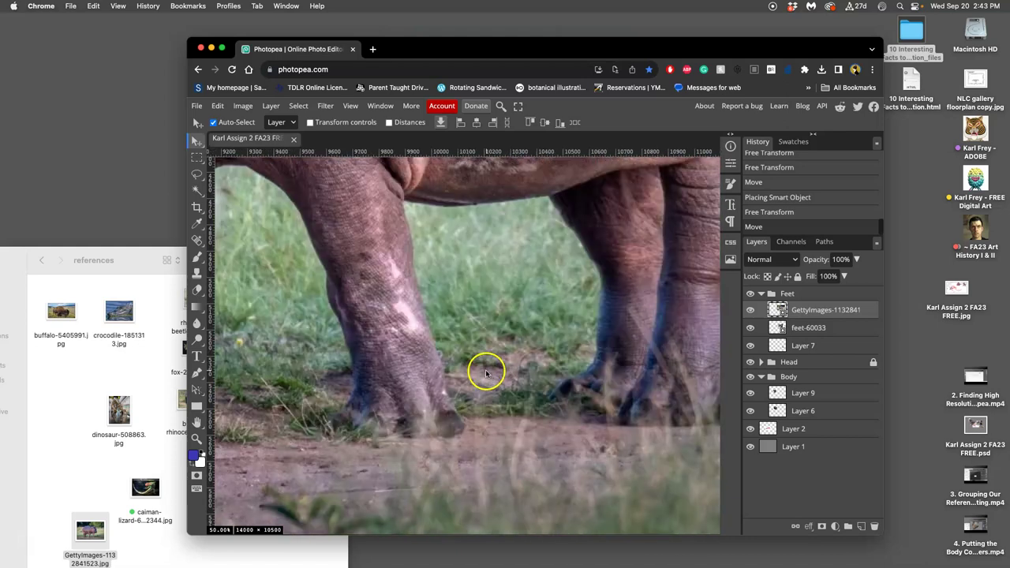
pyautogui.hscroll(-10, 485, 373)
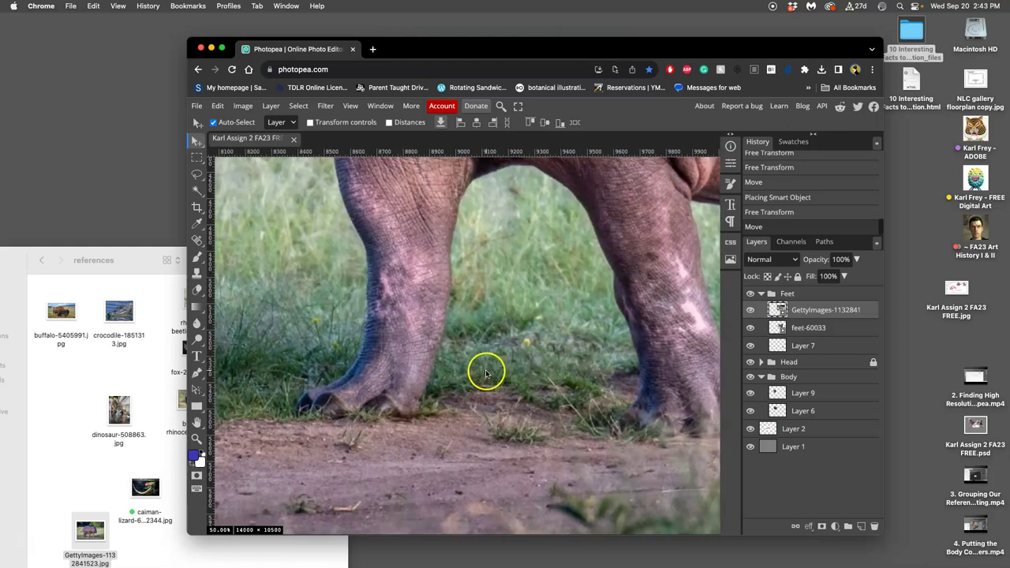
pyautogui.click(197, 174)
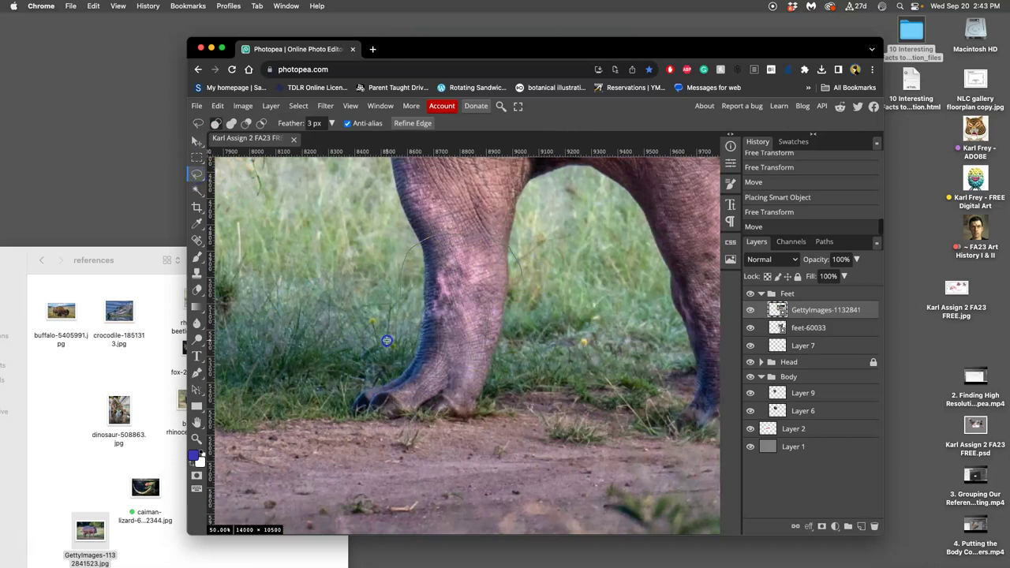
pyautogui.moveTo(525, 330); pyautogui.dragTo(534, 293)
pyautogui.hotkey('ctrl', 'j')
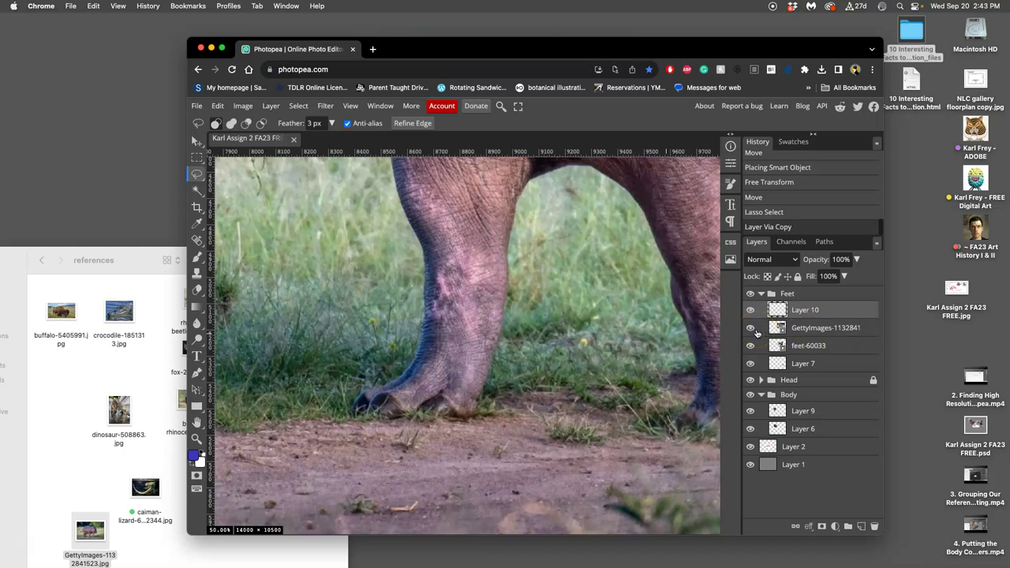
pyautogui.click(751, 330)
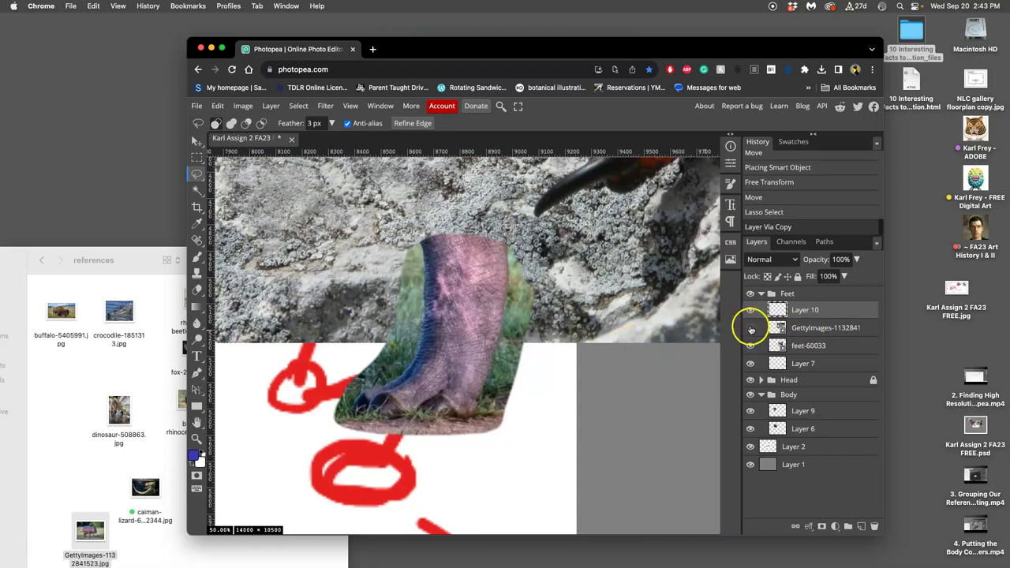
# Step: Move the cut-out hippo leg on Layer 10 next to the creature's body
pyautogui.click(750, 327)
pyautogui.scroll(-6, 644, 327)
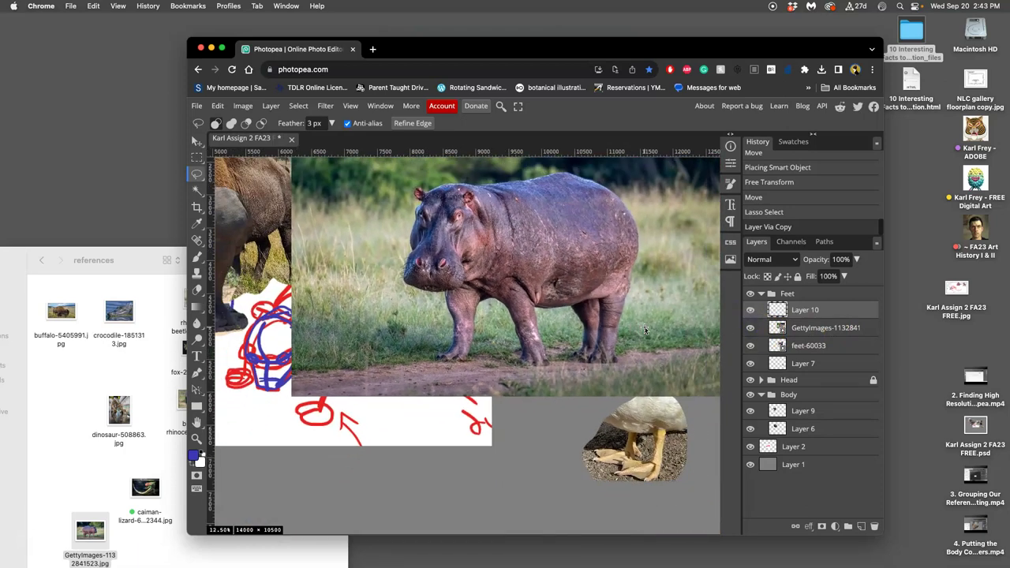
pyautogui.click(749, 330)
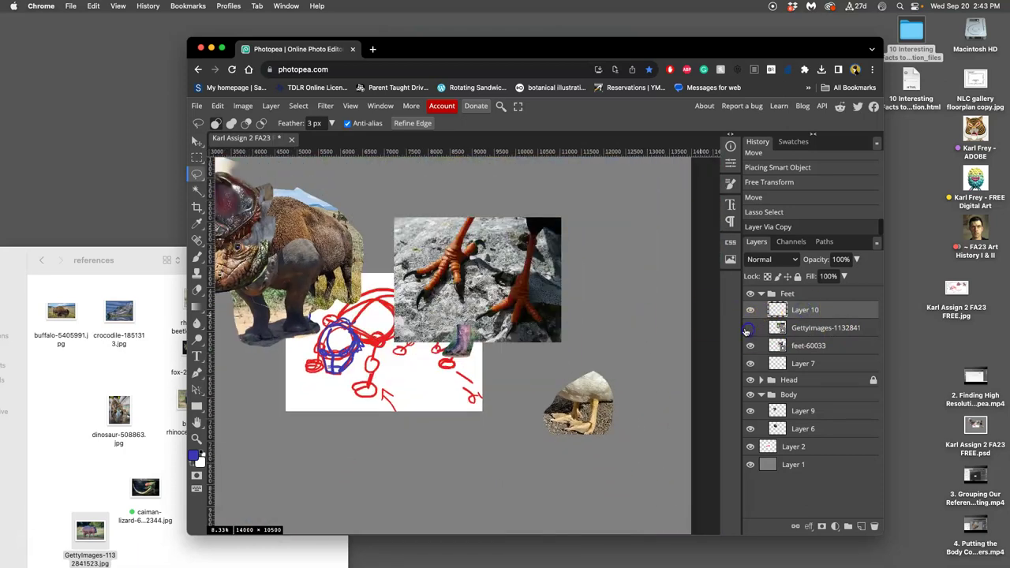
pyautogui.click(197, 142)
pyautogui.moveTo(443, 323); pyautogui.dragTo(325, 294)
pyautogui.scroll(3, 285, 288)
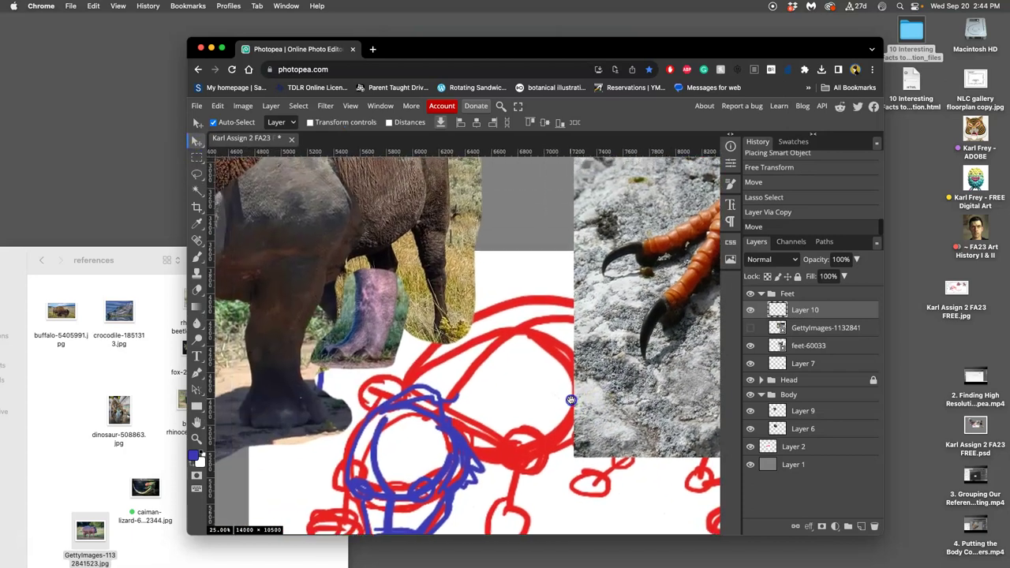
pyautogui.moveTo(424, 338); pyautogui.dragTo(437, 342)
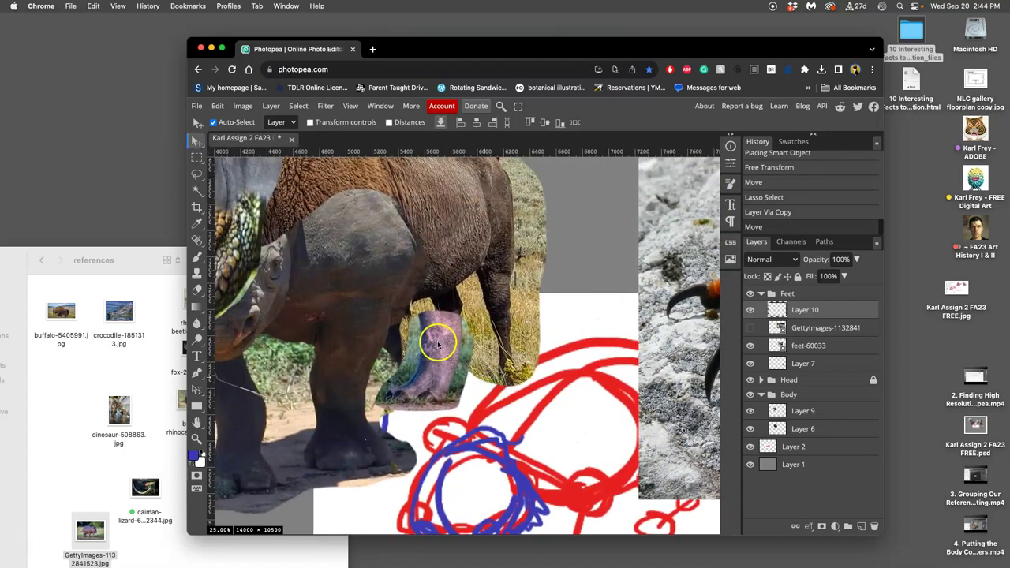
# Step: Free-transform the leg, shrinking it and rotating it about 18 degrees
pyautogui.press('super+t')
pyautogui.click(479, 49)
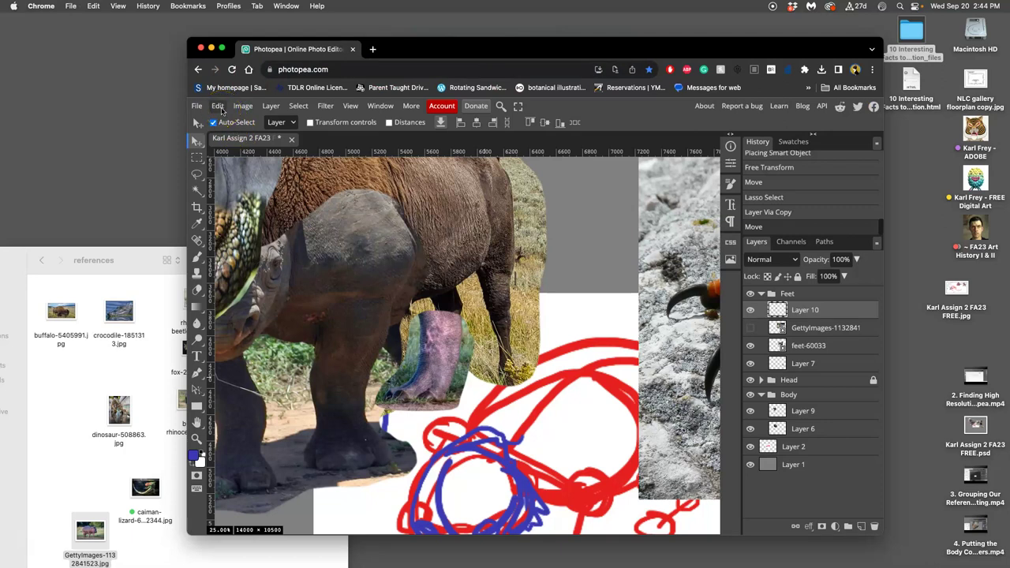
pyautogui.click(220, 108)
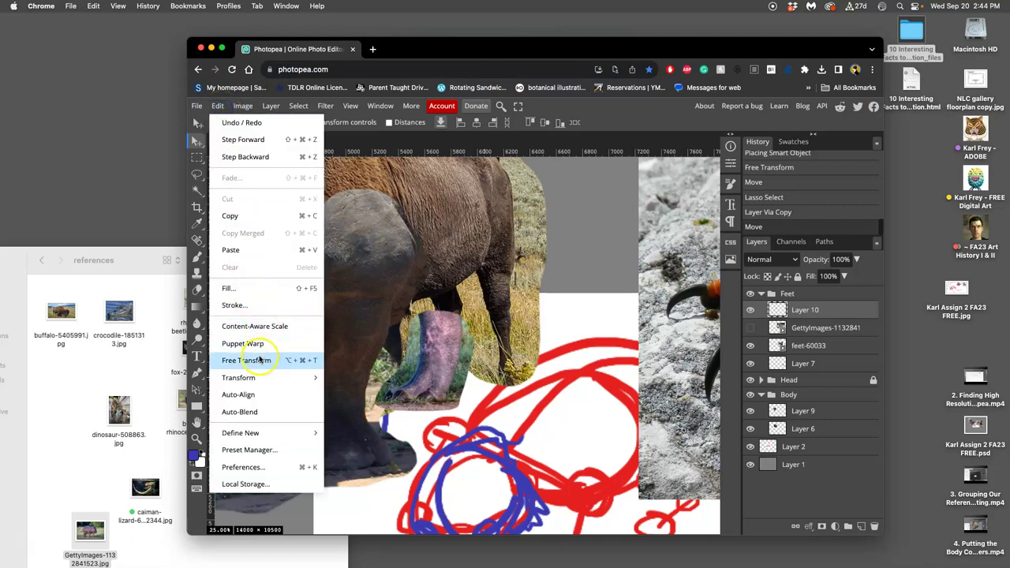
pyautogui.click(258, 357)
pyautogui.moveTo(374, 309); pyautogui.dragTo(411, 344)
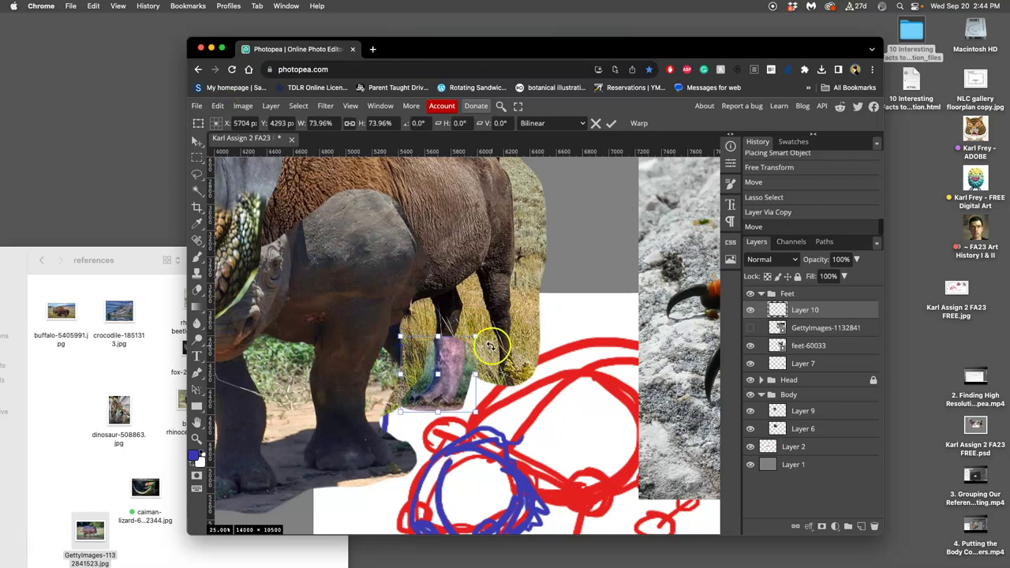
pyautogui.moveTo(486, 338); pyautogui.dragTo(438, 368)
# Step: Distort the leg's corners to fit the rear leg, nudge it into place, and commit
pyautogui.rightClick(438, 367)
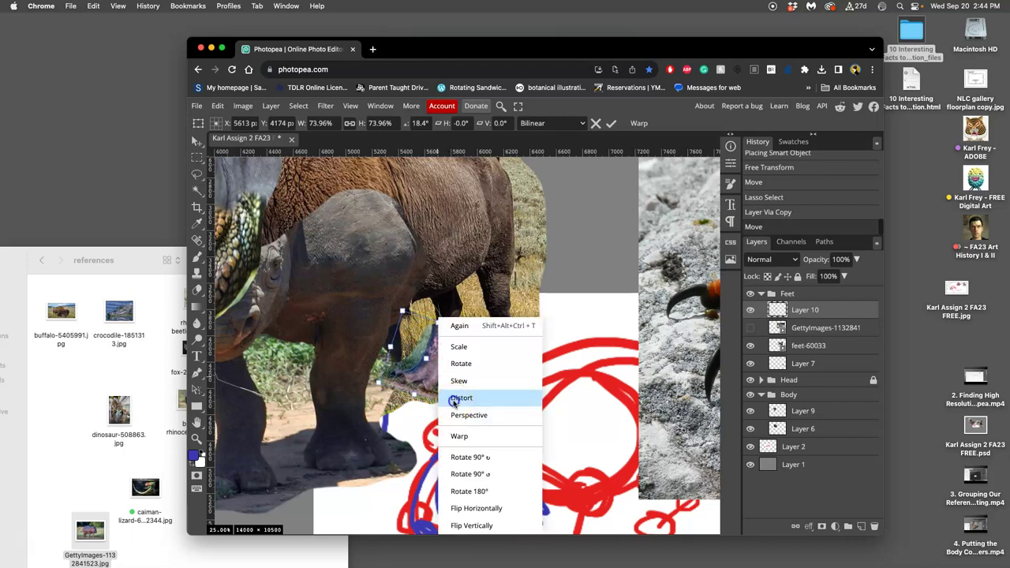
pyautogui.click(461, 398)
pyautogui.moveTo(379, 400); pyautogui.dragTo(391, 421)
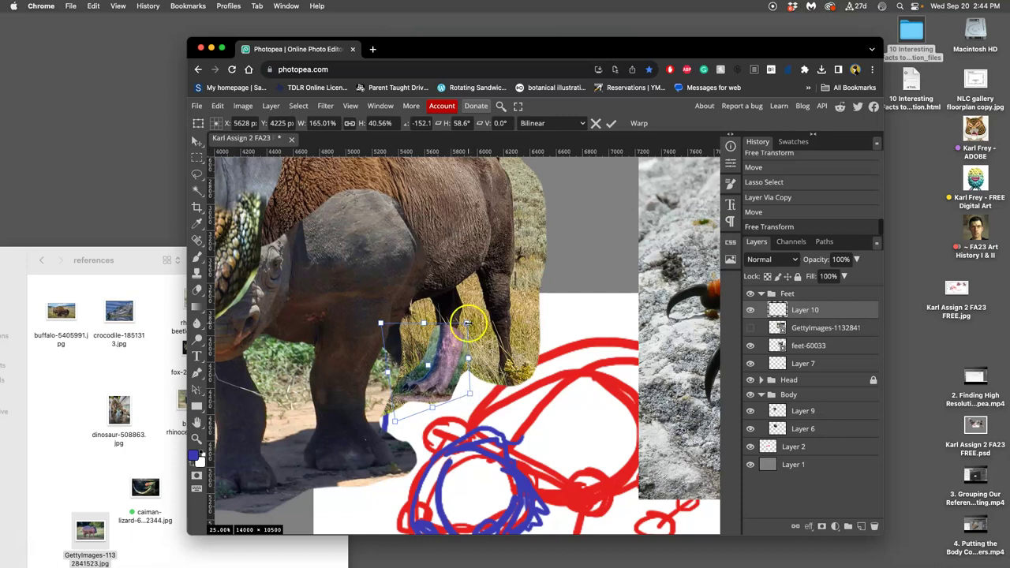
pyautogui.moveTo(467, 324); pyautogui.dragTo(463, 311)
pyautogui.click(473, 363)
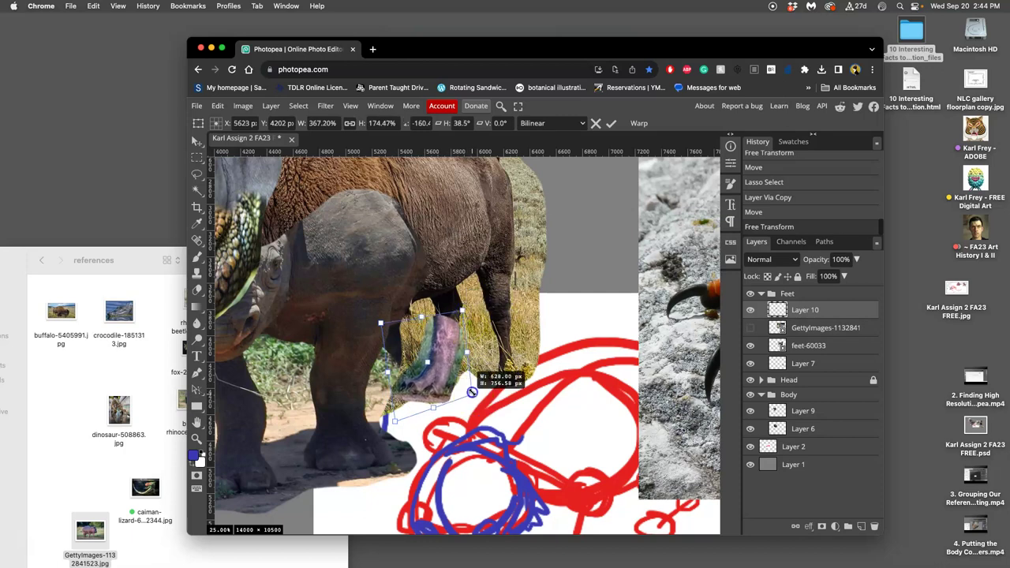
pyautogui.moveTo(471, 391); pyautogui.dragTo(472, 385)
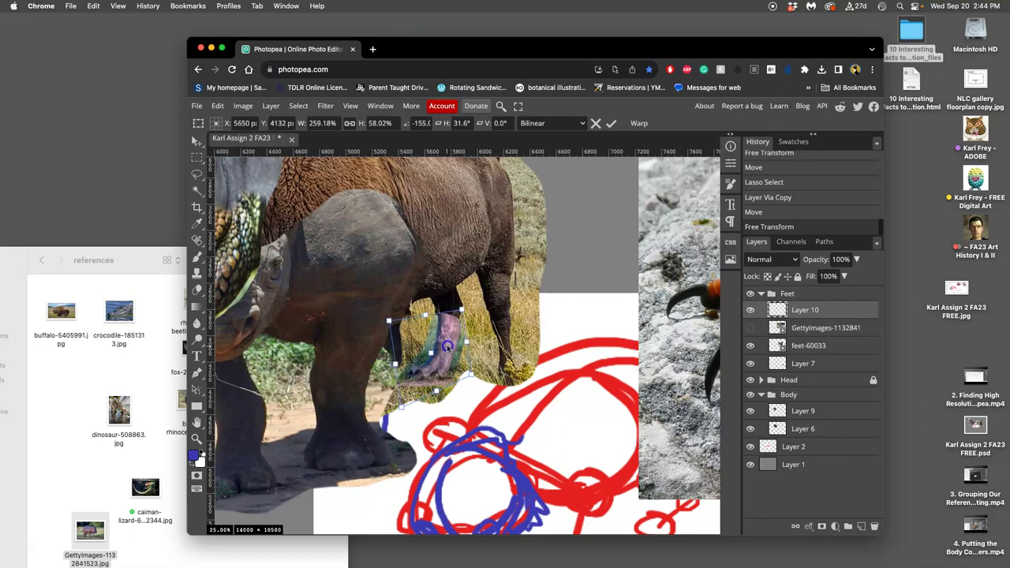
pyautogui.moveTo(446, 347); pyautogui.dragTo(443, 349)
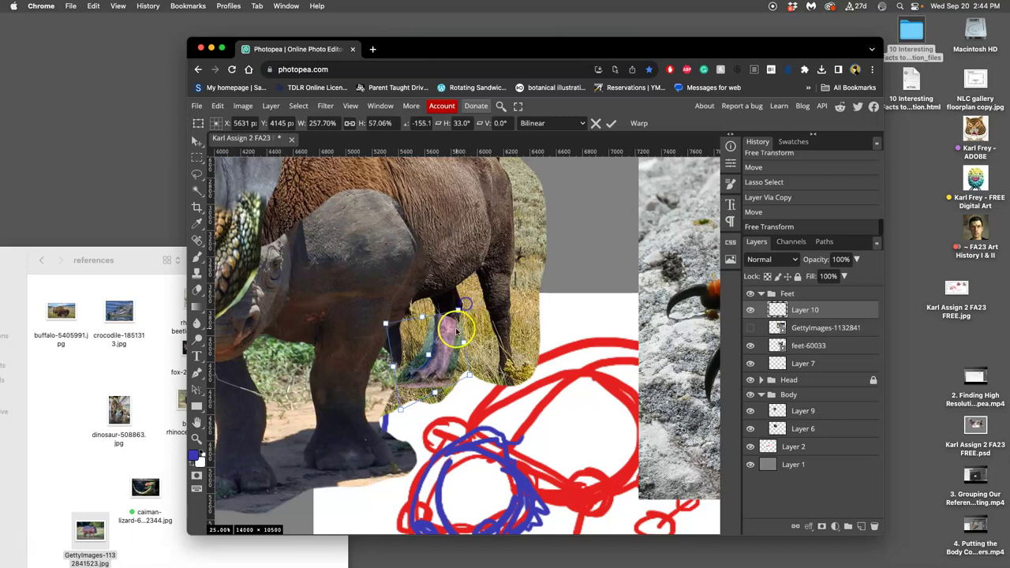
pyautogui.moveTo(456, 332); pyautogui.dragTo(448, 333)
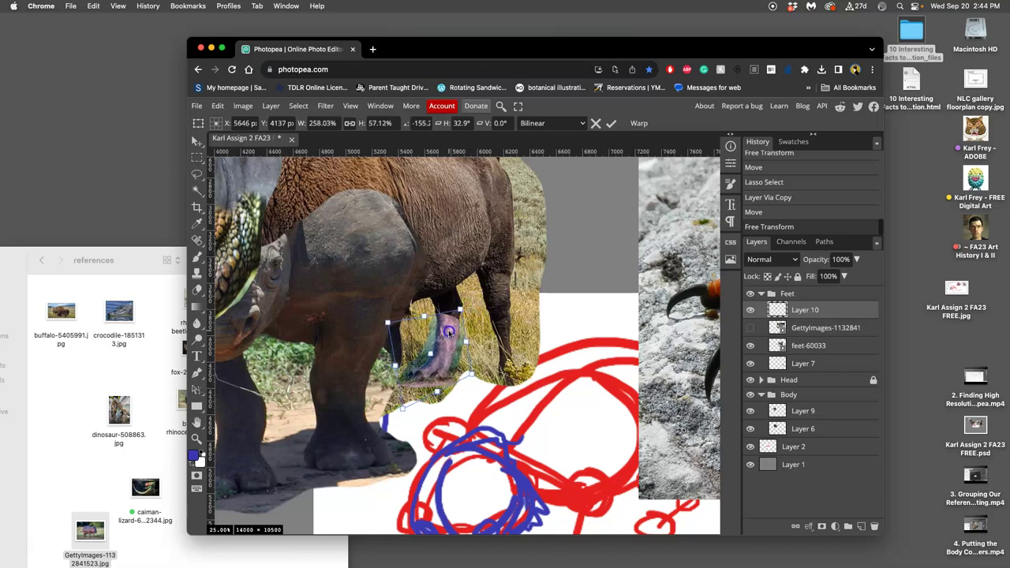
pyautogui.doubleClick(481, 341)
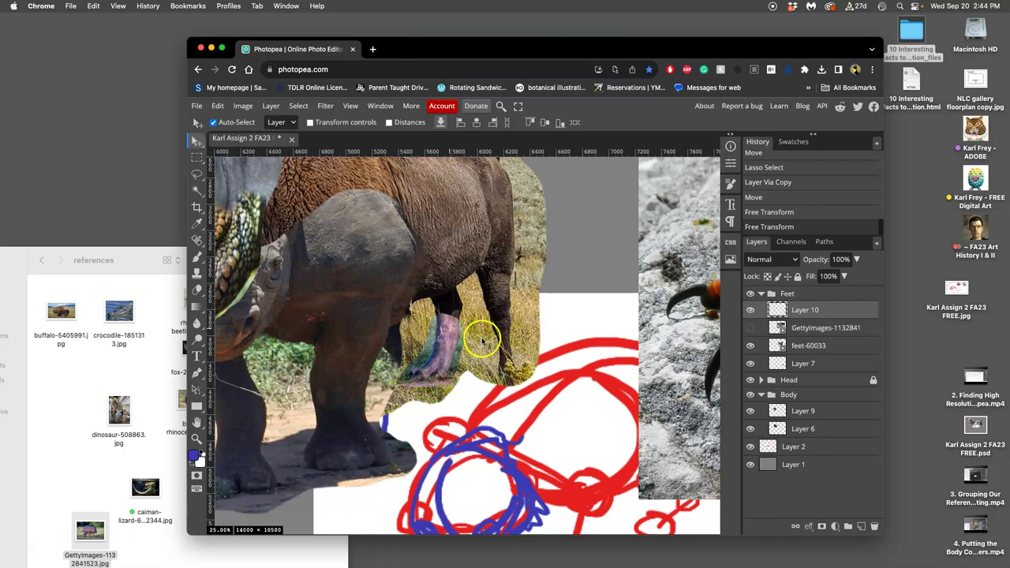
# Step: Show the hippo photo again and bring its legs into close view
pyautogui.scroll(-3, 481, 341)
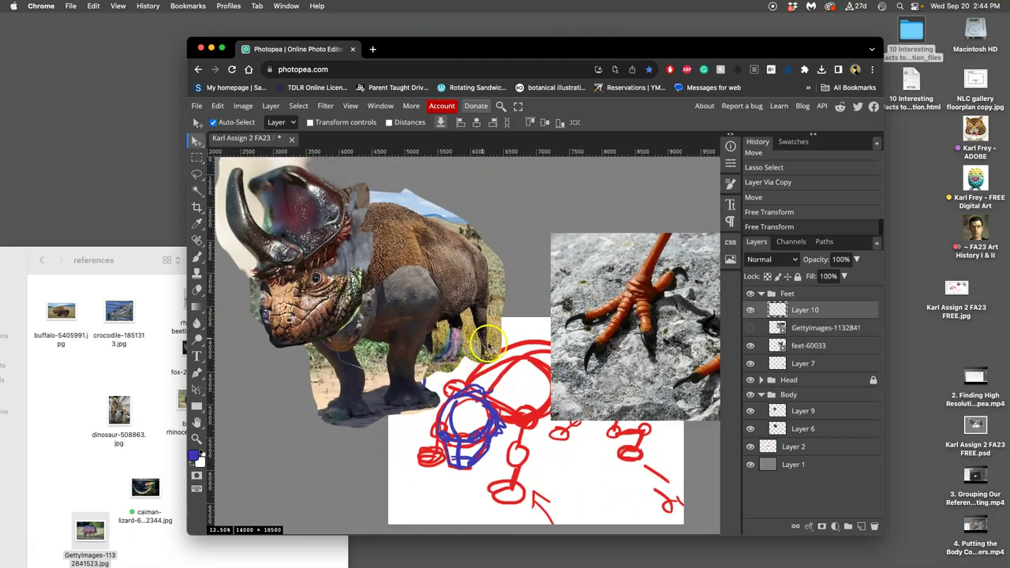
pyautogui.scroll(1, 486, 344)
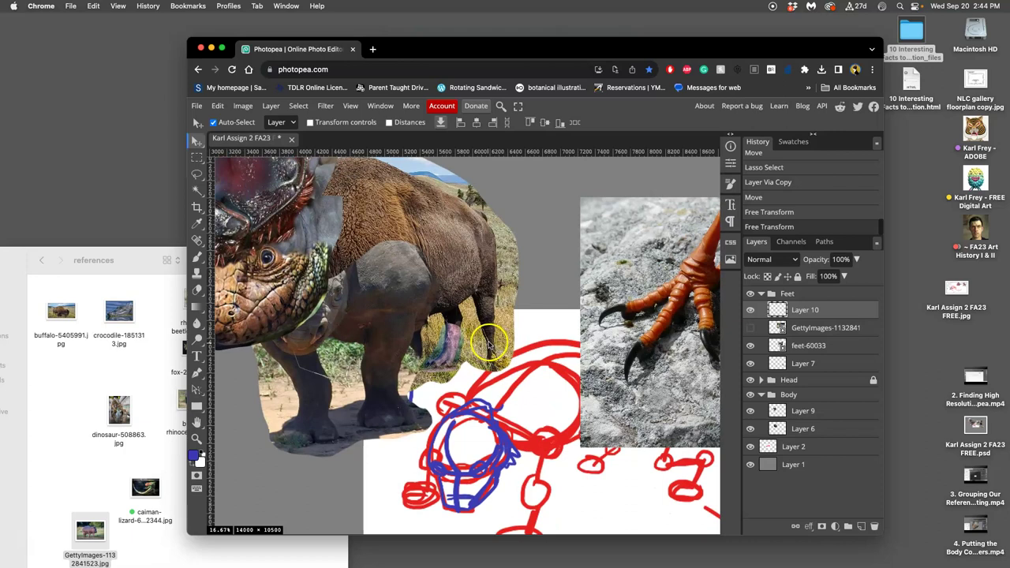
pyautogui.click(749, 328)
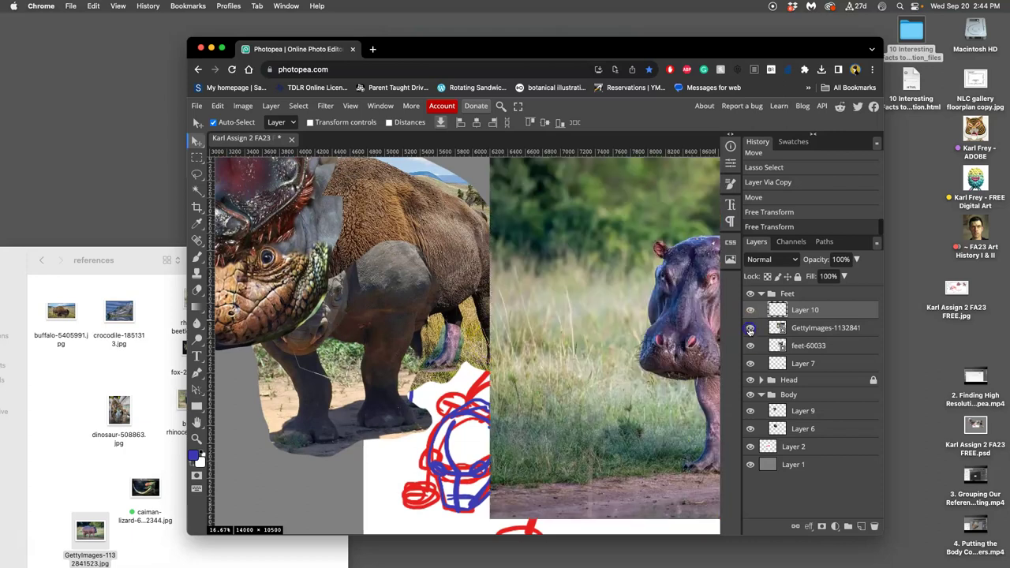
pyautogui.moveTo(641, 359)
pyautogui.mouseDown()
pyautogui.moveTo(371, 355)
pyautogui.moveTo(359, 352)
pyautogui.moveTo(359, 310)
pyautogui.moveTo(342, 300)
pyautogui.mouseUp()
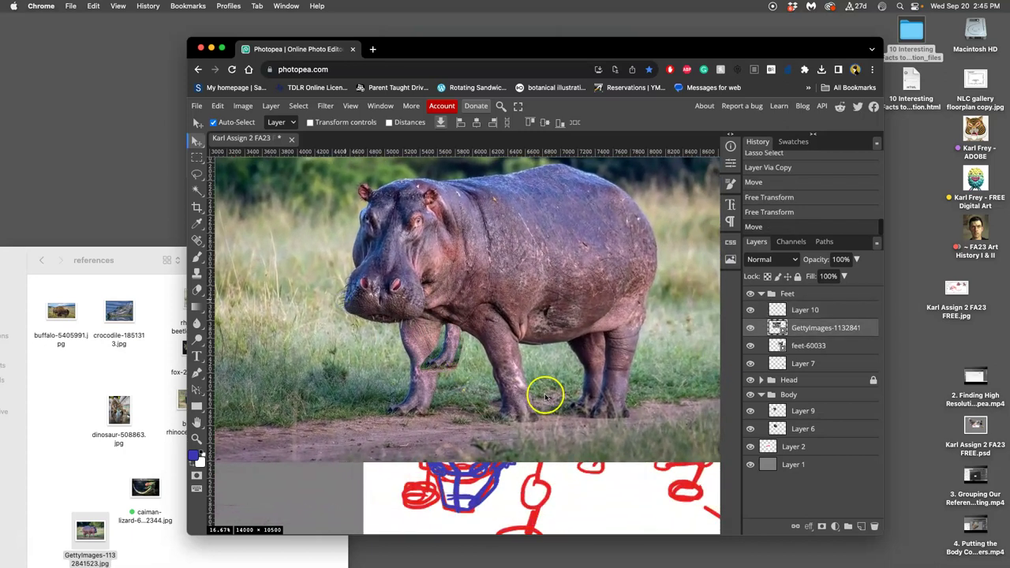
pyautogui.scroll(6, 544, 397)
pyautogui.moveTo(565, 408); pyautogui.dragTo(470, 306)
pyautogui.hscroll(8, 469, 305)
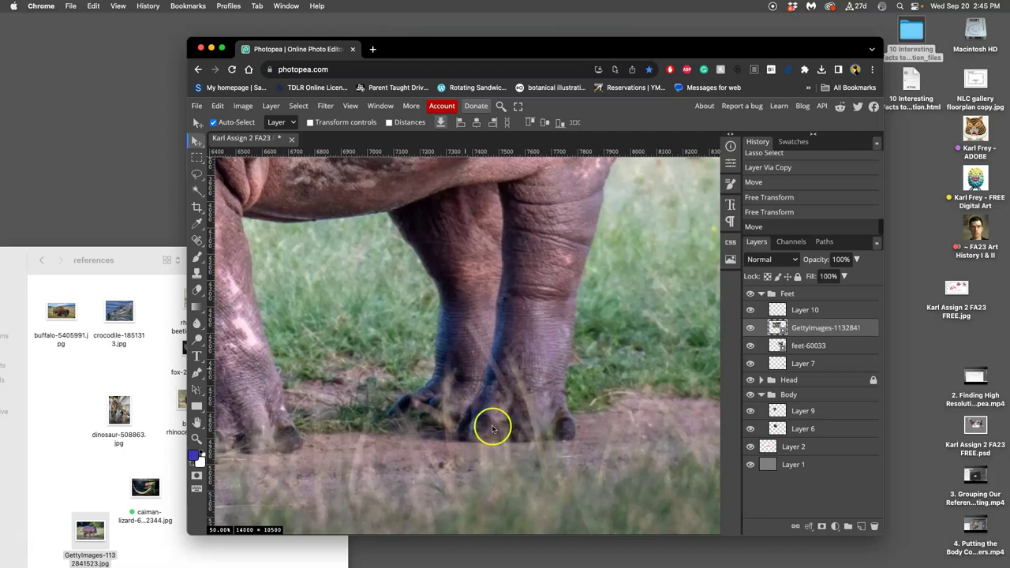
# Step: Lasso another hippo leg and copy it onto Layer 11
pyautogui.click(197, 174)
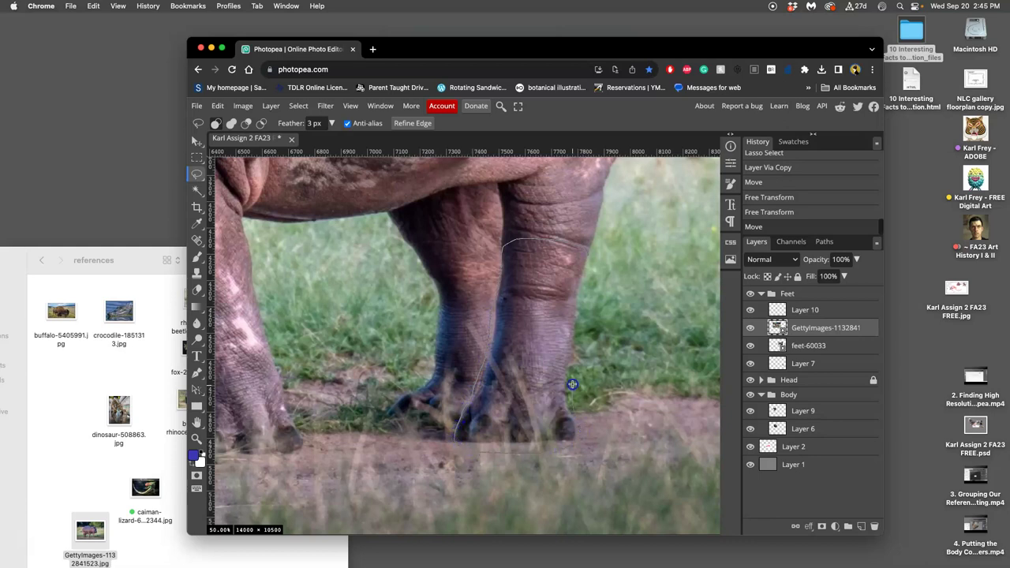
pyautogui.moveTo(591, 265); pyautogui.dragTo(591, 267)
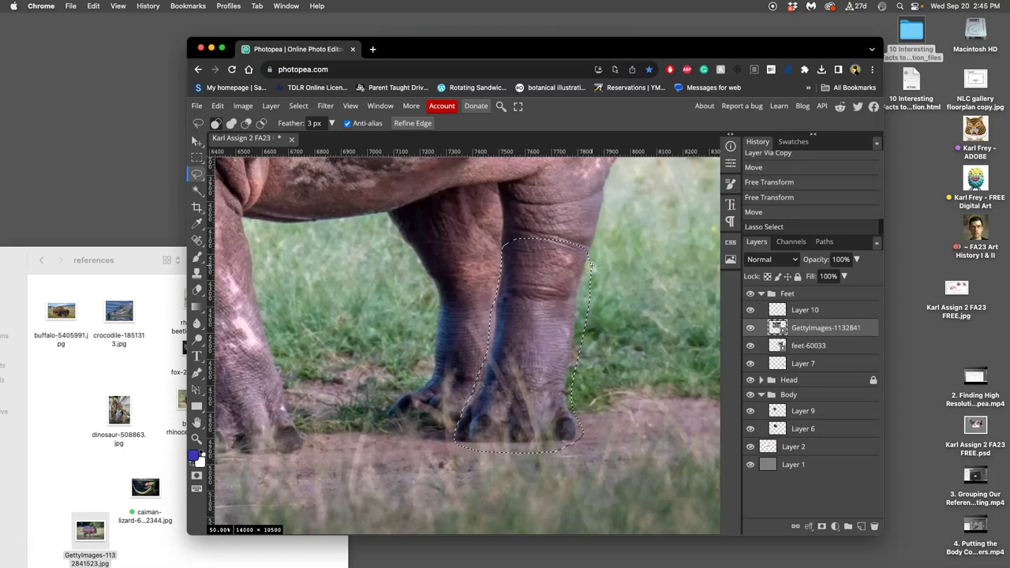
pyautogui.hotkey('ctrl', 'j')
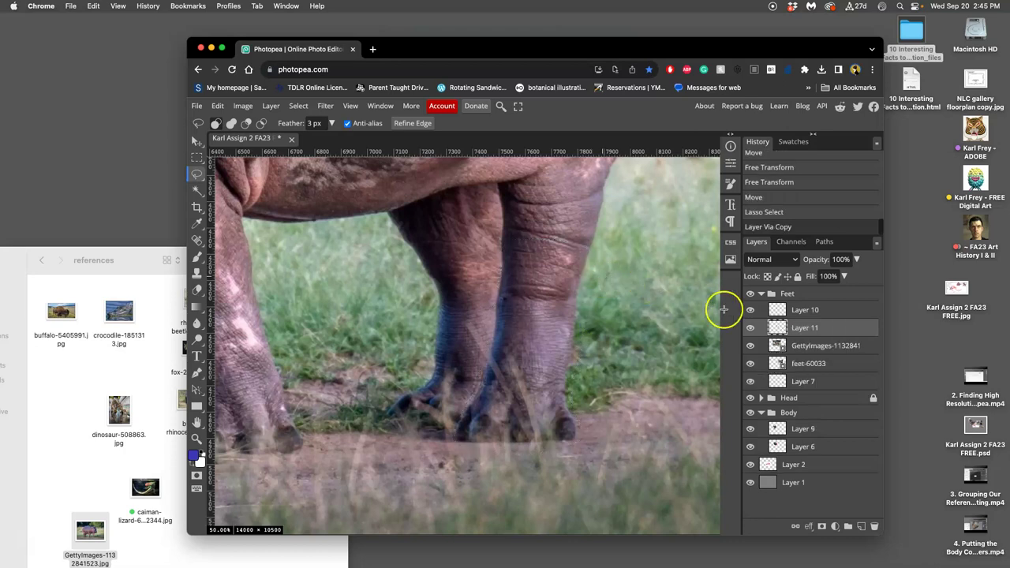
# Step: Delete the hippo photo and feet-60033 layers and zoom out
pyautogui.click(805, 344)
pyautogui.press('Delete')
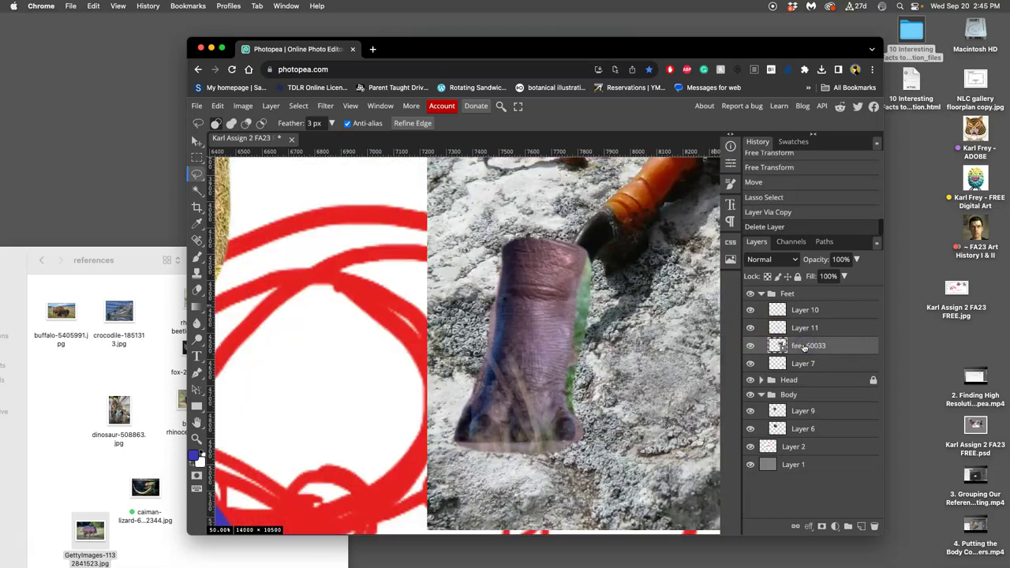
pyautogui.press('Delete')
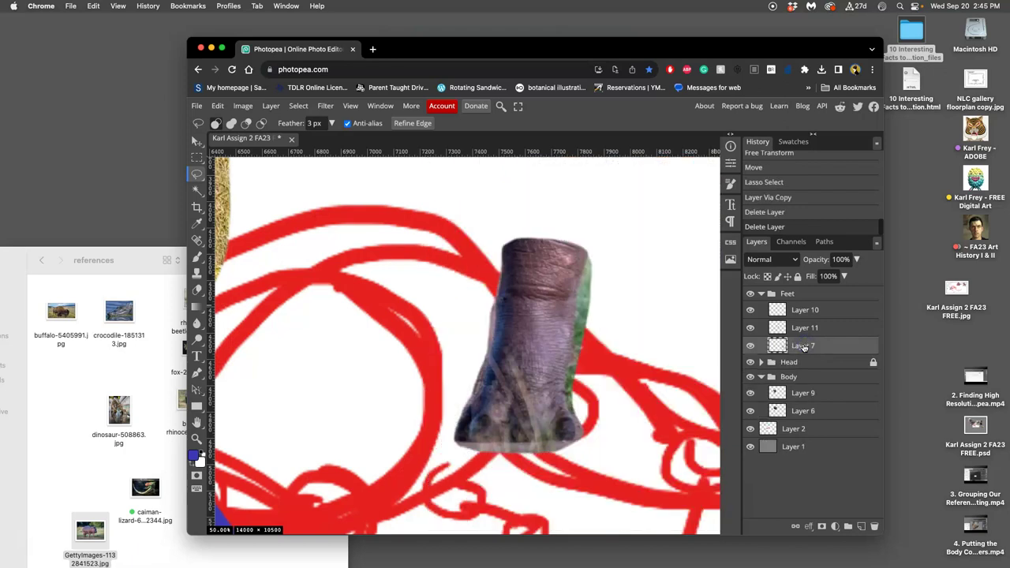
pyautogui.press('super+minus')
pyautogui.press('super+minus')
pyautogui.press('super+minus')
pyautogui.press('super+minus')
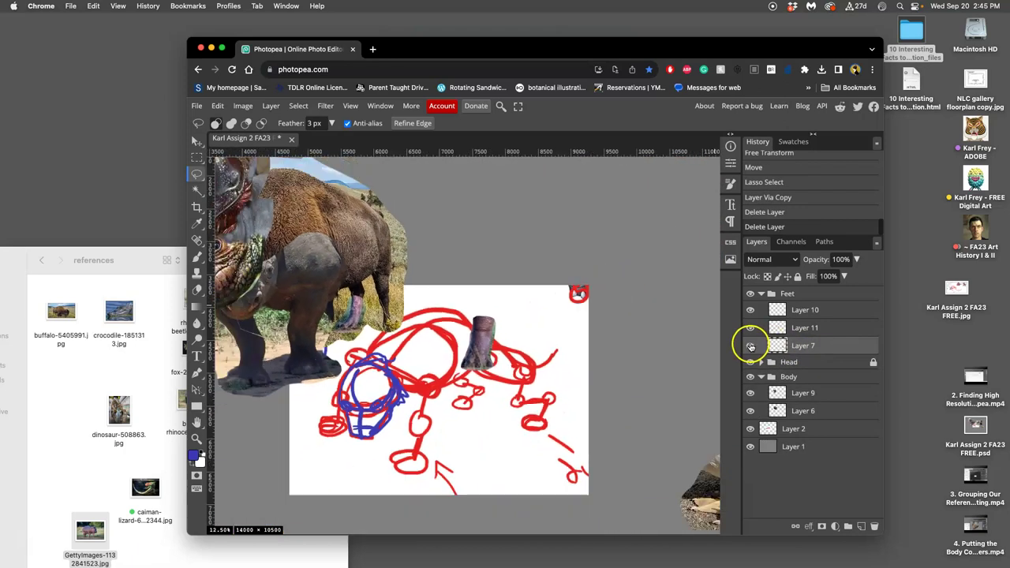
# Step: Move the Layer 11 foot onto the rhino's rear leg and zoom in on it
pyautogui.click(197, 140)
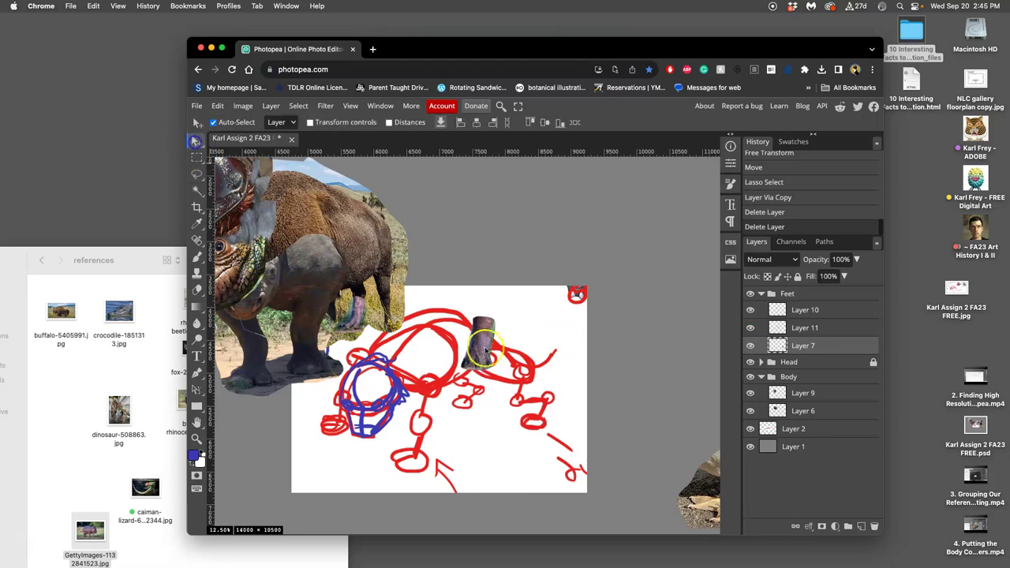
pyautogui.moveTo(485, 349); pyautogui.dragTo(394, 323)
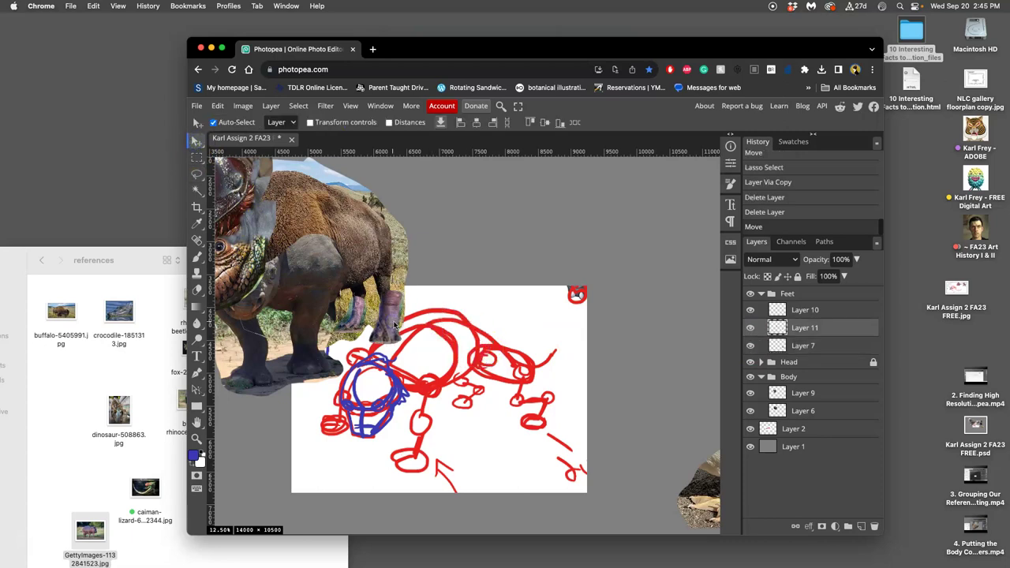
pyautogui.press('super+plus')
pyautogui.press('super+plus')
pyautogui.press('super+plus')
pyautogui.moveTo(329, 334); pyautogui.dragTo(640, 512)
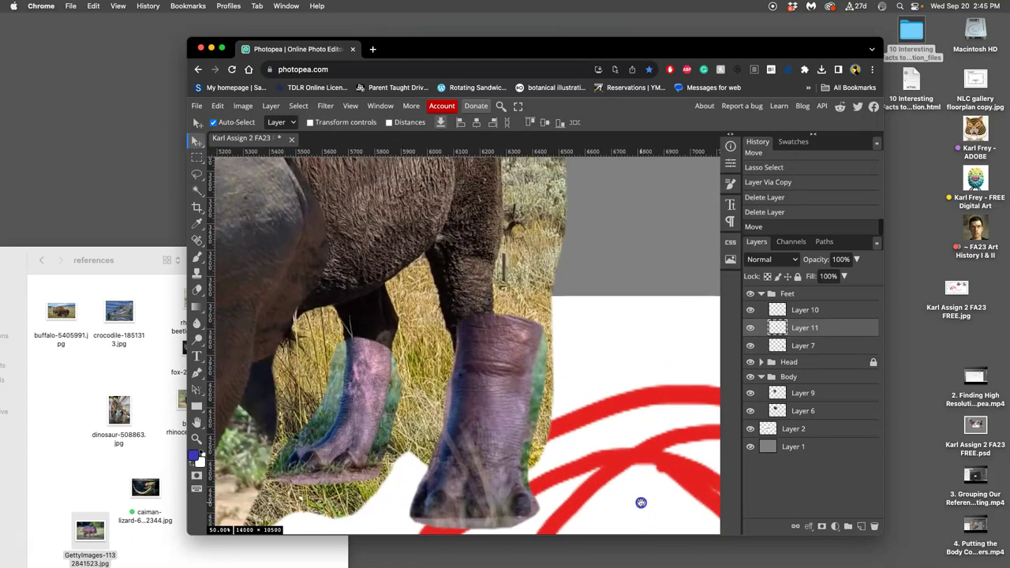
pyautogui.moveTo(521, 426)
pyautogui.mouseDown()
pyautogui.moveTo(604, 424)
pyautogui.moveTo(526, 420)
pyautogui.mouseUp()
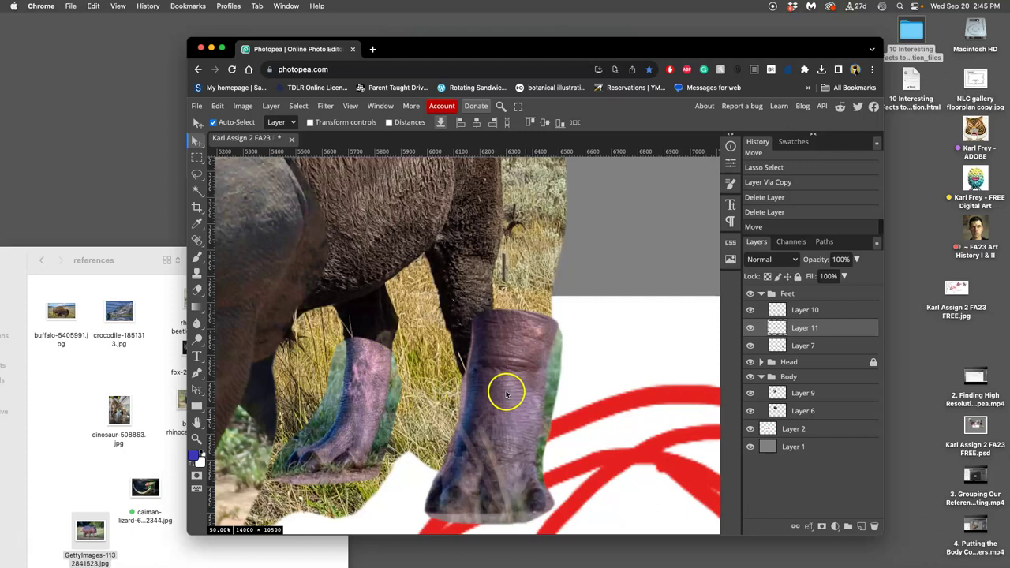
# Step: Free-transform the foot, tilting, raising and rotating it more upright
pyautogui.click(217, 105)
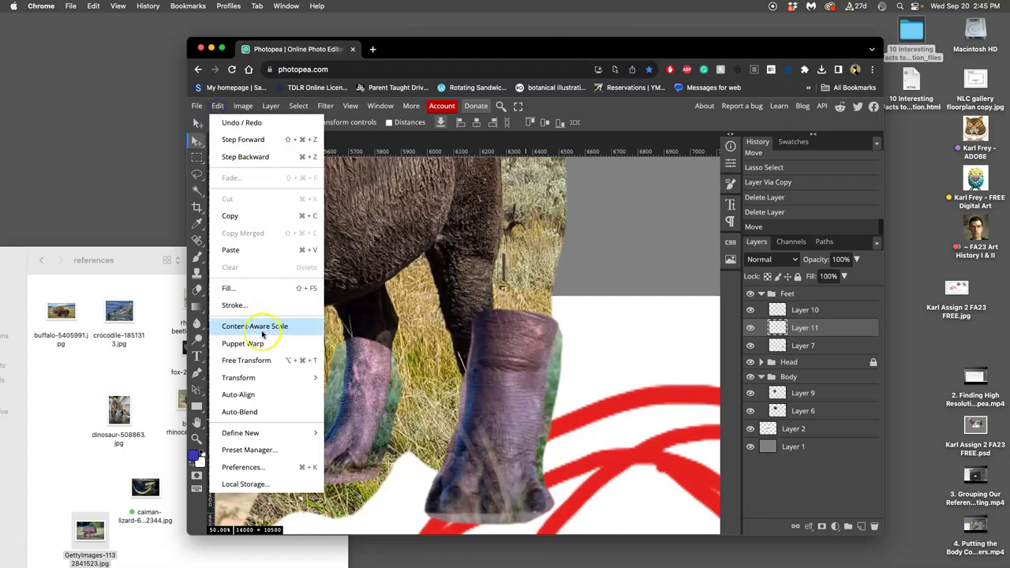
pyautogui.click(263, 360)
pyautogui.moveTo(575, 300); pyautogui.dragTo(491, 325)
pyautogui.moveTo(473, 388); pyautogui.dragTo(470, 358)
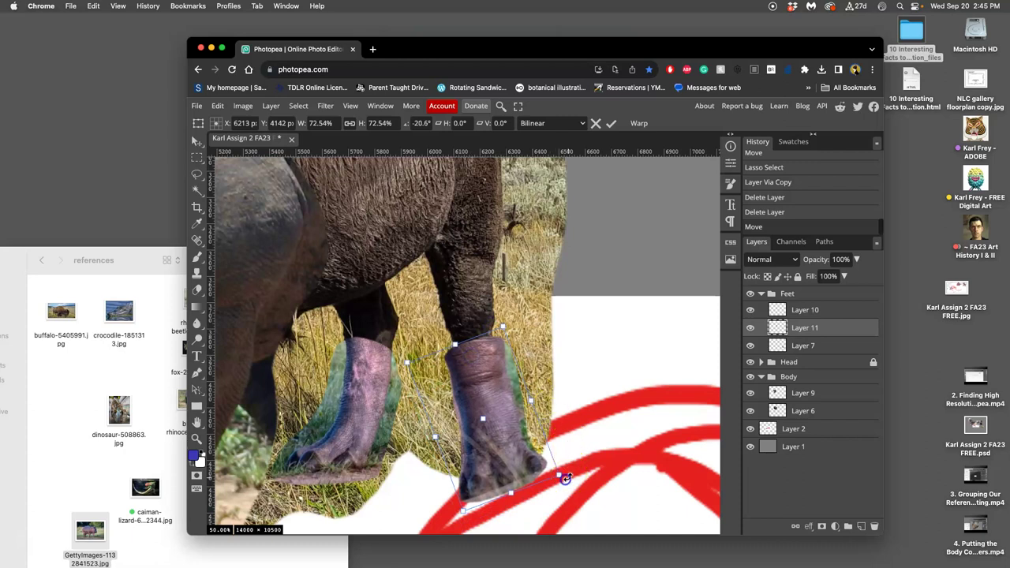
pyautogui.moveTo(559, 473); pyautogui.dragTo(540, 487)
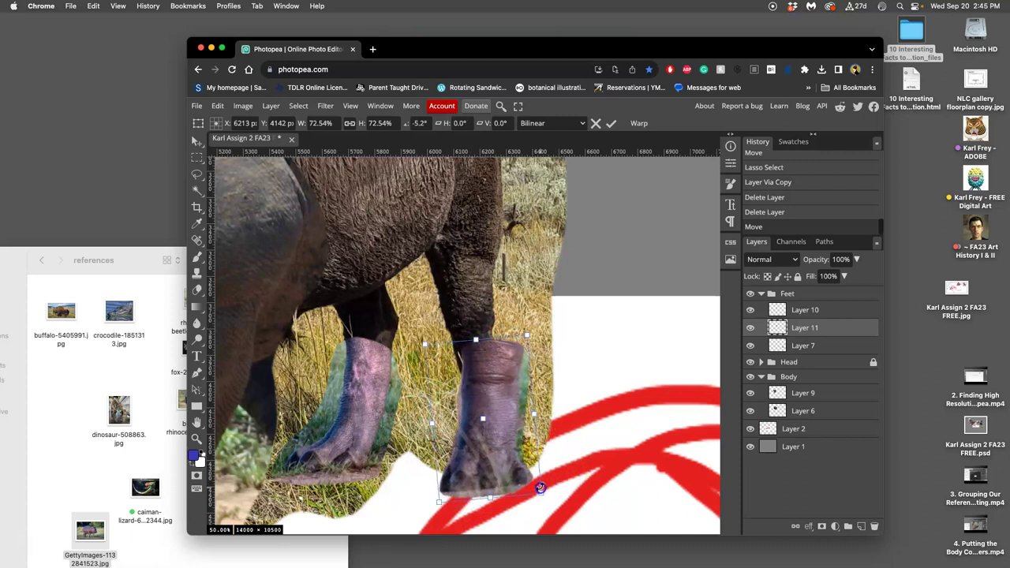
# Step: Distort the foot's corners to line up with the leg and commit
pyautogui.rightClick(507, 396)
pyautogui.click(530, 399)
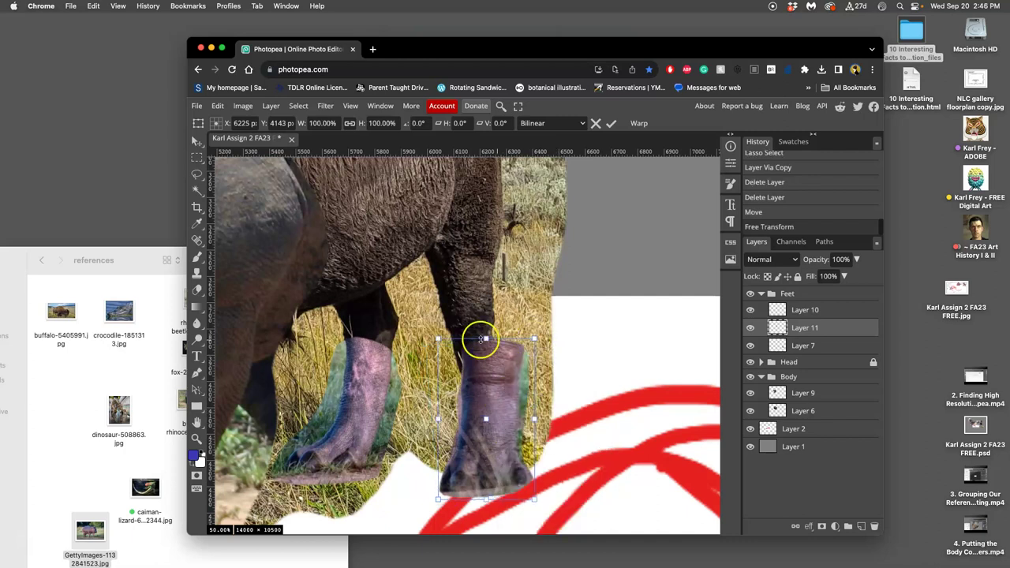
pyautogui.moveTo(422, 338); pyautogui.dragTo(412, 340)
pyautogui.moveTo(534, 338); pyautogui.dragTo(505, 329)
pyautogui.moveTo(432, 335); pyautogui.dragTo(434, 342)
pyautogui.moveTo(452, 494); pyautogui.dragTo(450, 480)
pyautogui.moveTo(548, 495); pyautogui.dragTo(530, 498)
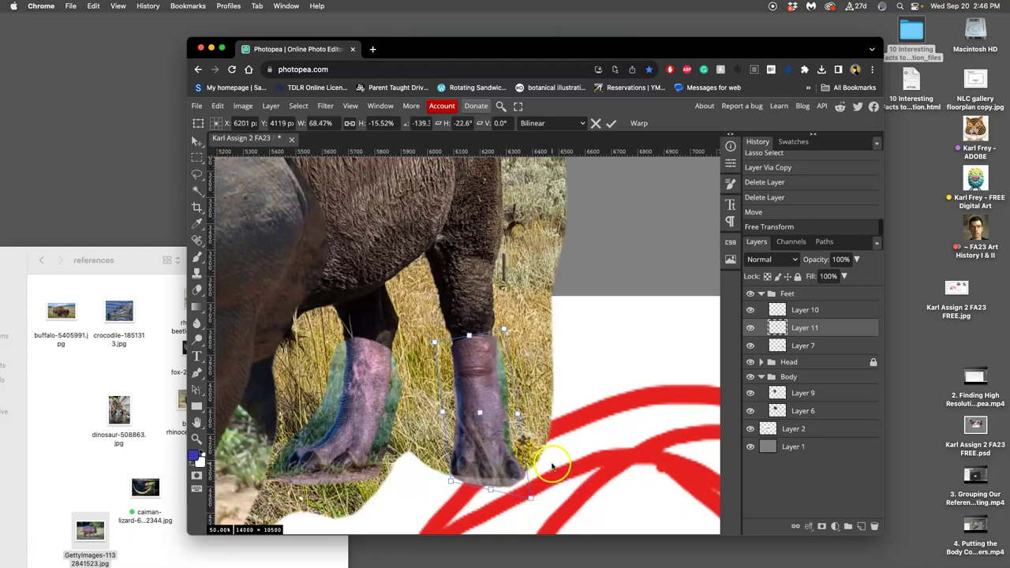
pyautogui.press('Return')
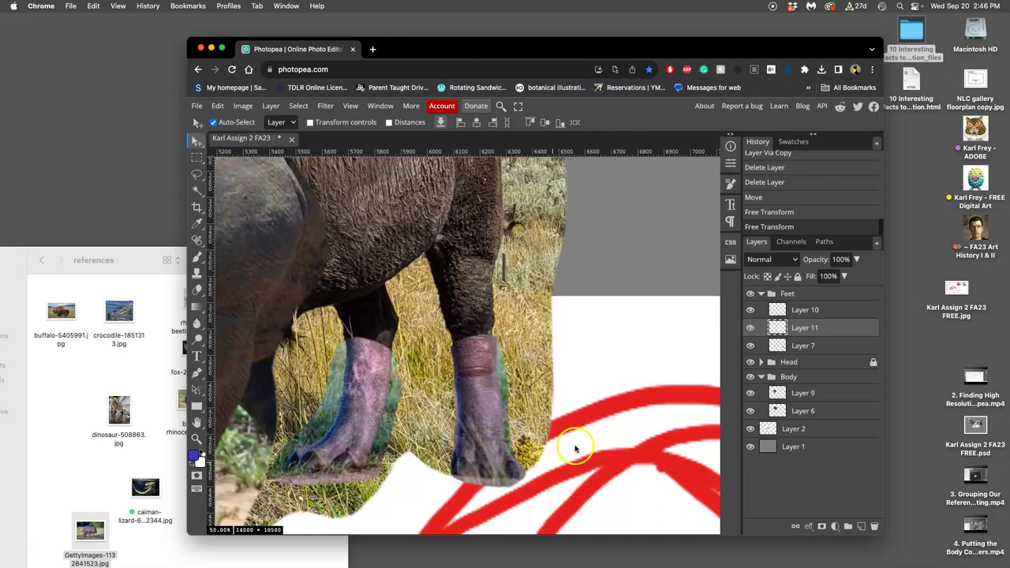
# Step: Zoom out to view the whole composite and save it via File > Save
pyautogui.scroll(-5, 575, 448)
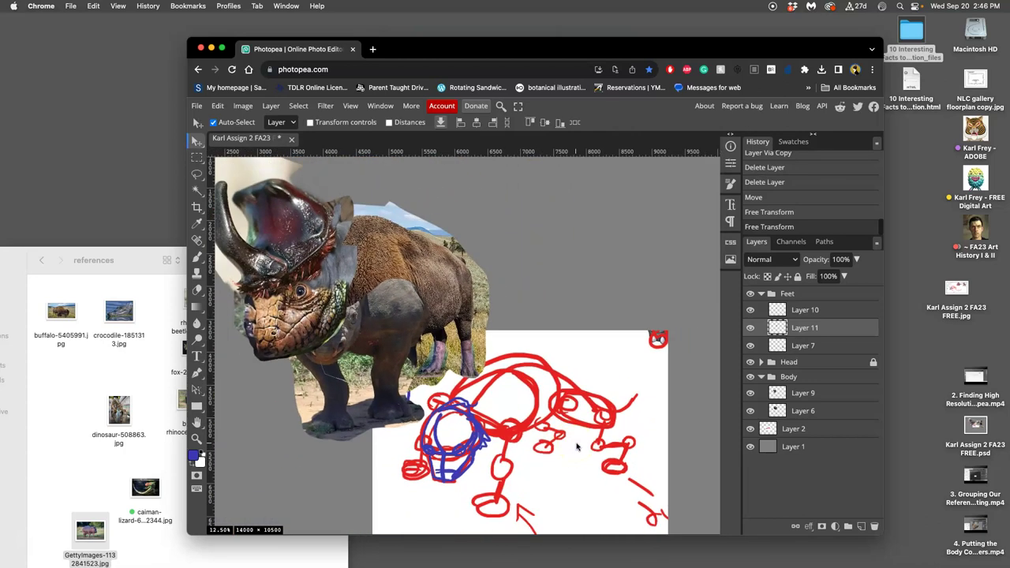
pyautogui.hscroll(-5, 576, 446)
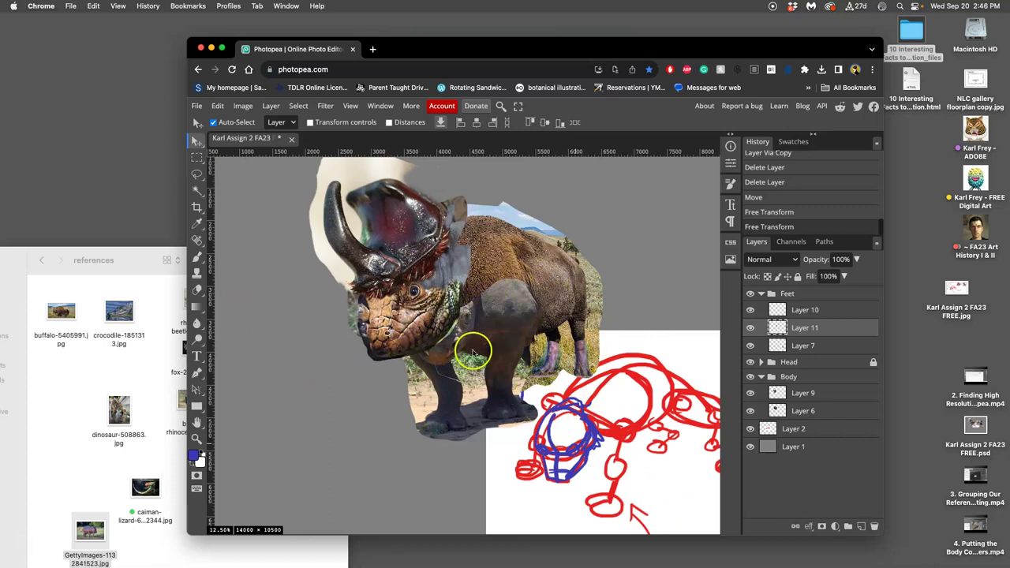
pyautogui.click(462, 349)
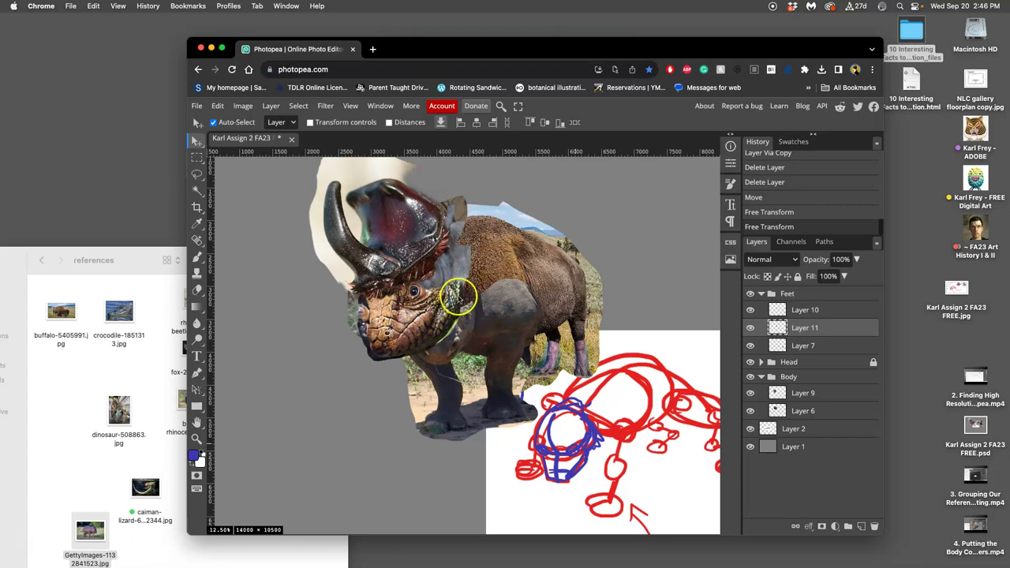
pyautogui.click(459, 313)
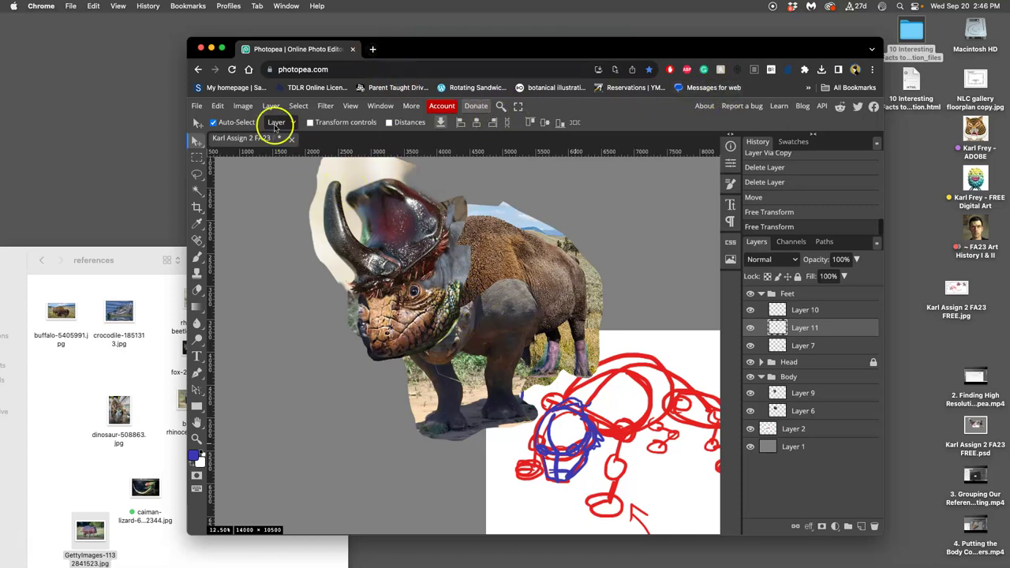
pyautogui.click(196, 106)
pyautogui.click(220, 197)
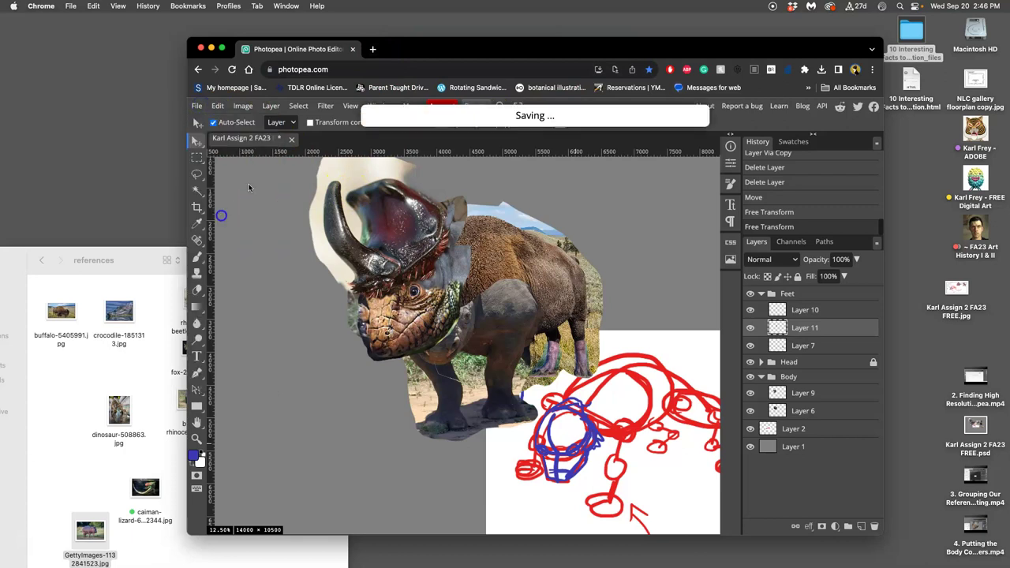
# Step: Open Pixabay in a new tab and search for 'polar bear'
pyautogui.click(373, 51)
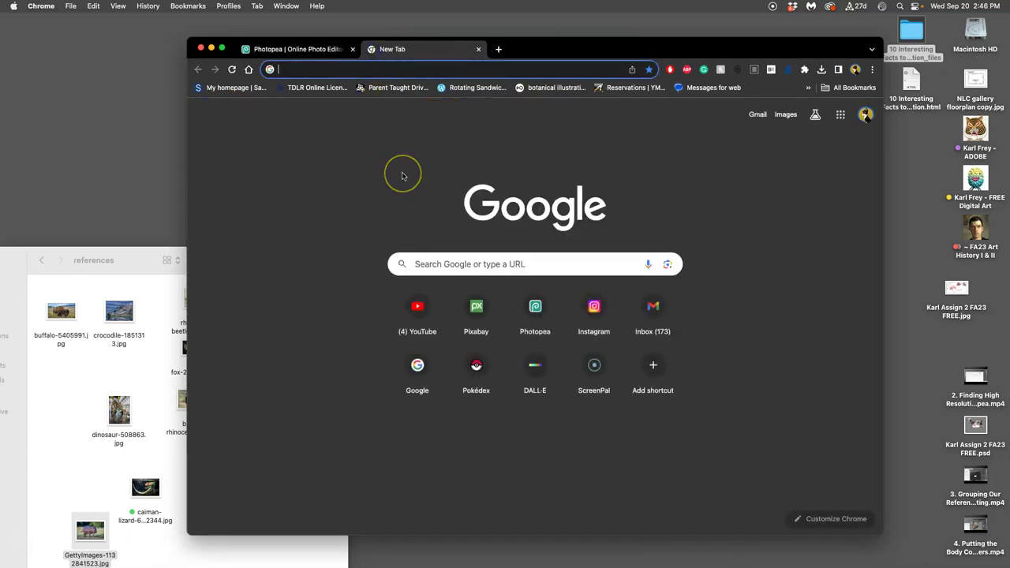
pyautogui.write('pixaba')
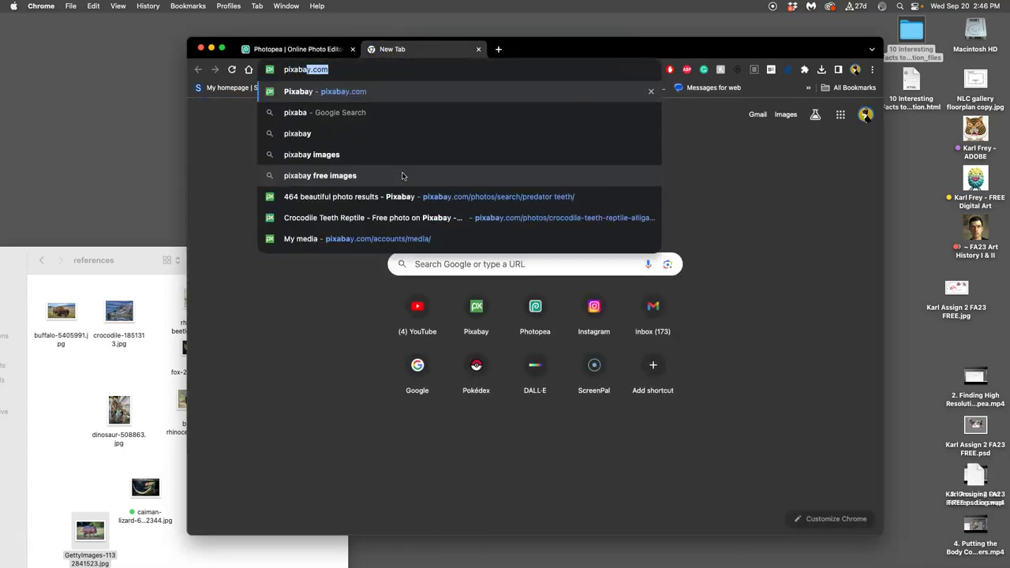
pyautogui.write('y')
pyautogui.press('Return')
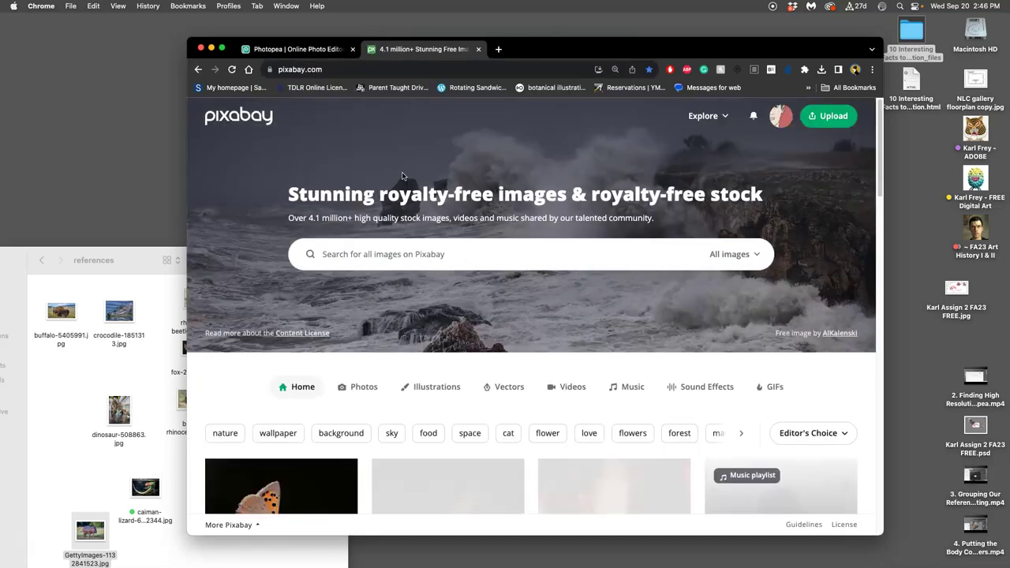
pyautogui.click(476, 245)
pyautogui.click(433, 254)
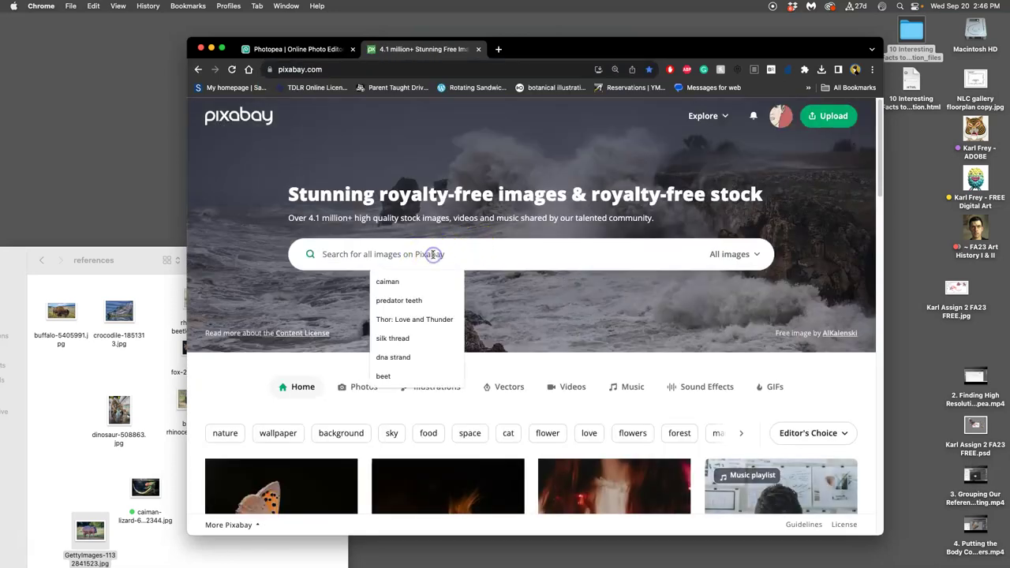
pyautogui.write('polar')
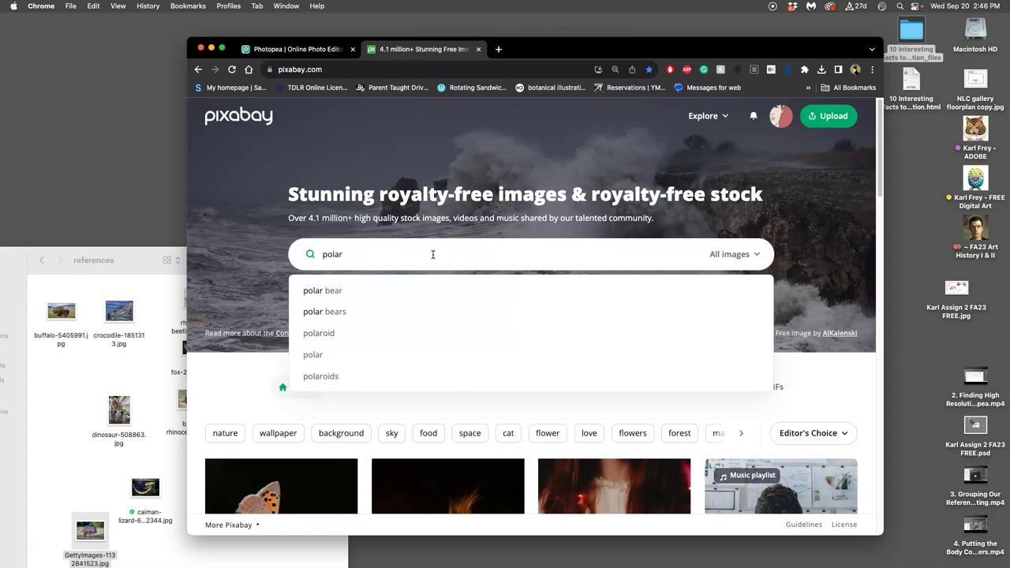
pyautogui.write(' bear')
pyautogui.press('Return')
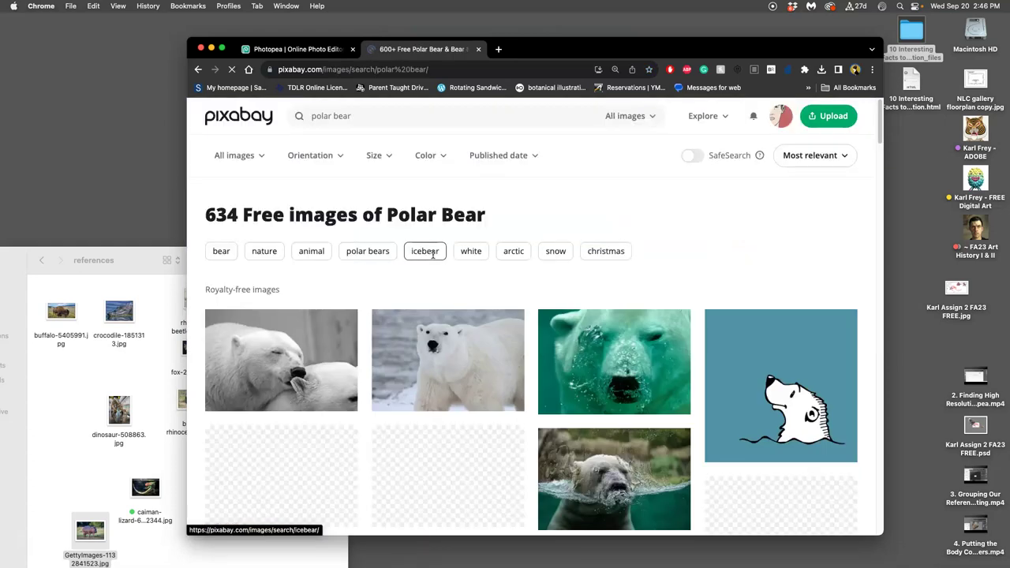
# Step: Scroll through the polar bear results, then select the search term to replace it
pyautogui.click(592, 304)
pyautogui.scroll(-2, 594, 306)
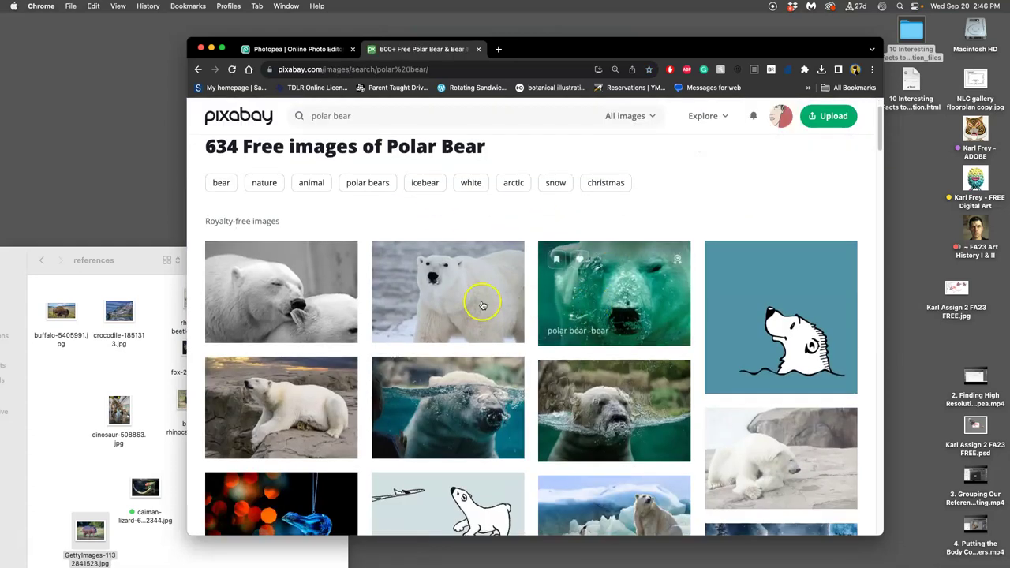
pyautogui.scroll(-3, 478, 300)
pyautogui.scroll(-5, 502, 302)
pyautogui.scroll(-8, 508, 302)
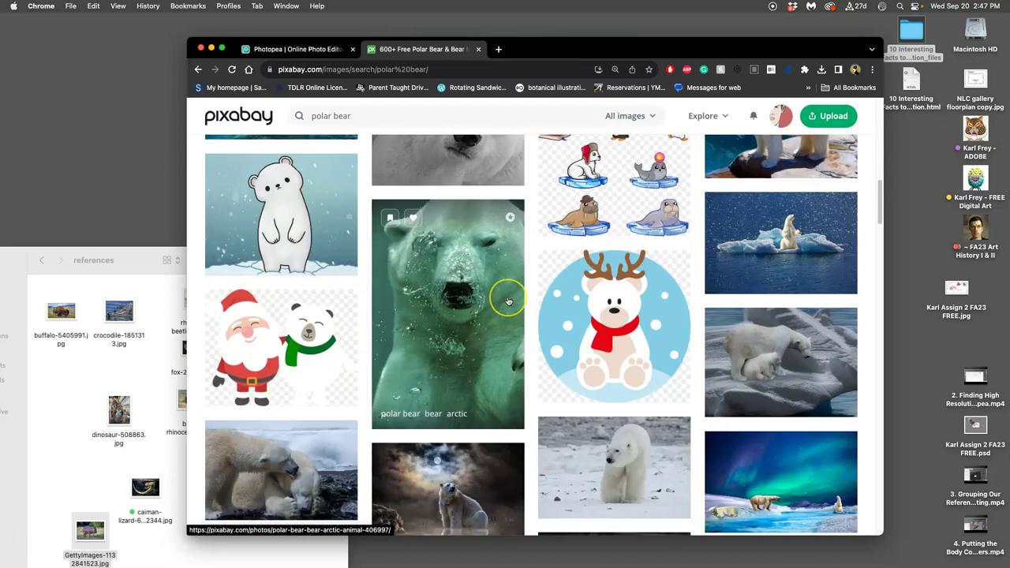
pyautogui.scroll(-6, 508, 302)
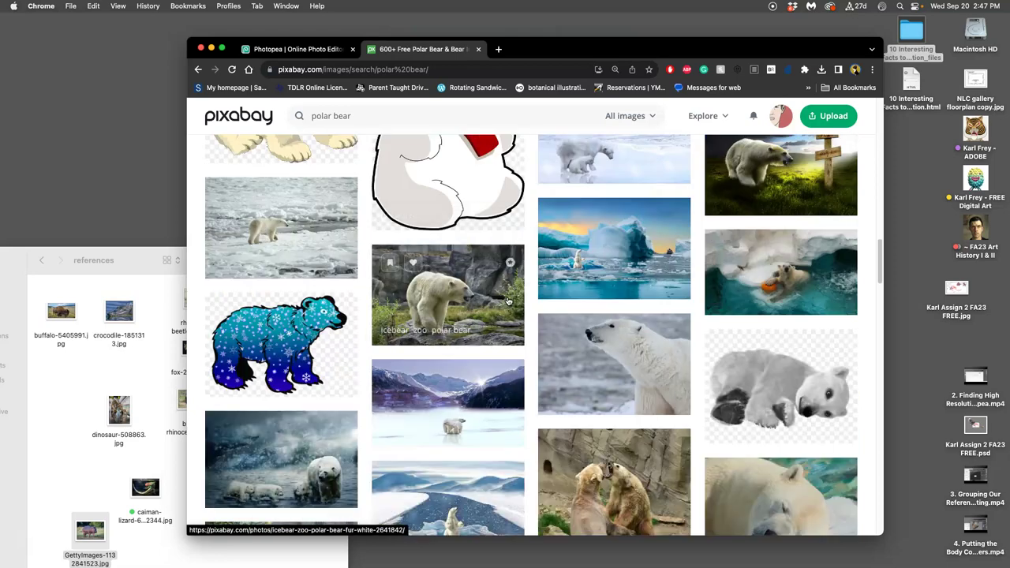
pyautogui.scroll(-4, 508, 302)
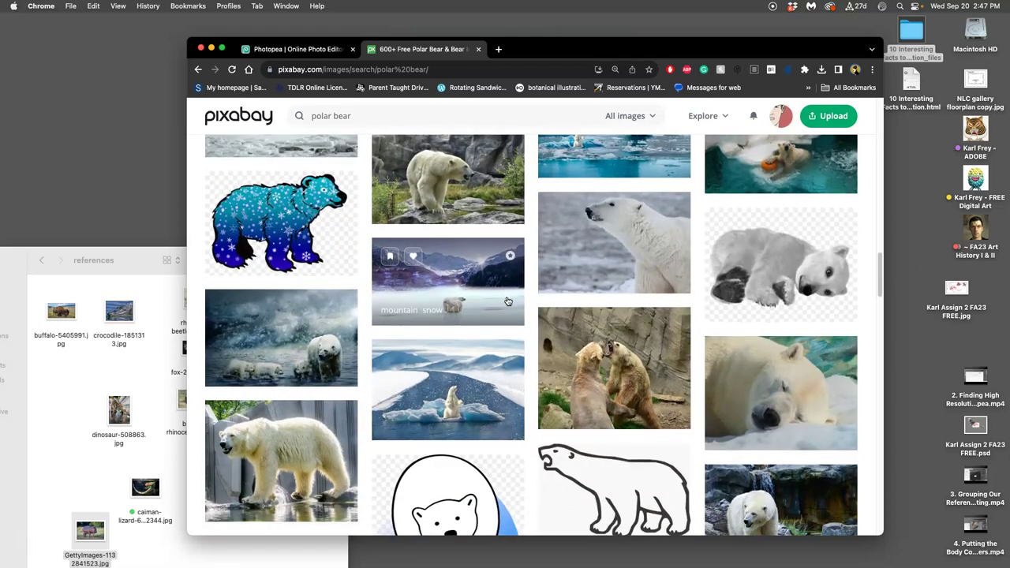
pyautogui.scroll(-3, 508, 302)
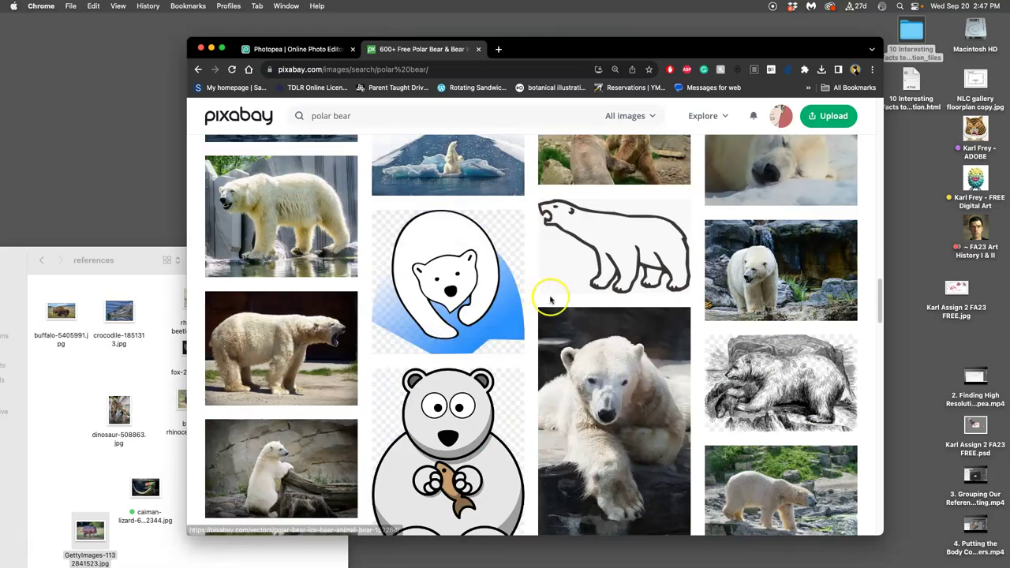
pyautogui.scroll(-6, 549, 292)
pyautogui.scroll(10, 550, 299)
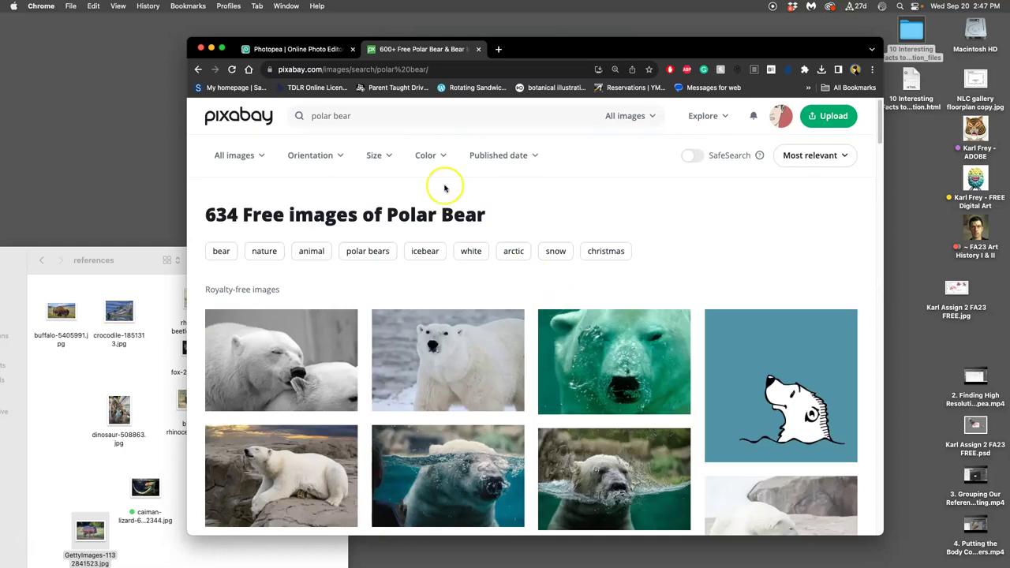
pyautogui.moveTo(358, 116); pyautogui.dragTo(310, 115)
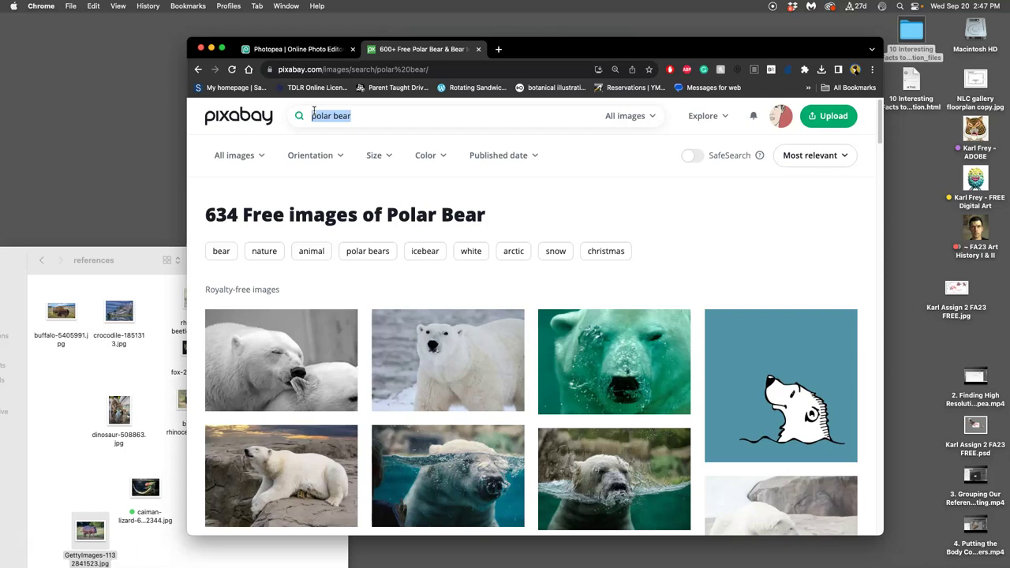
# Step: Search 'ruffled bird' and open the vulture, ostrich and mynah photos in new tabs
pyautogui.write('ruffled bird')
pyautogui.press('Return')
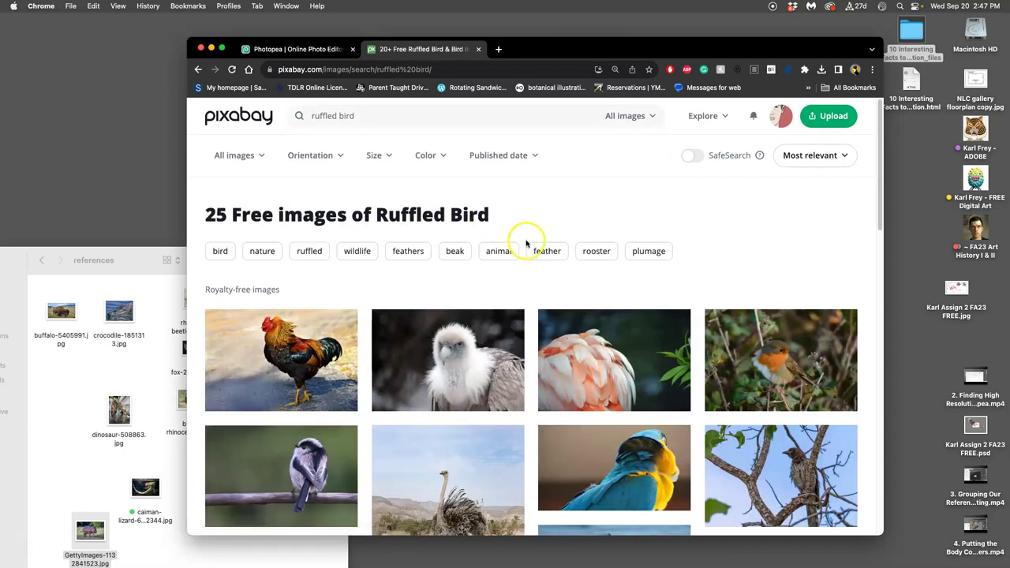
pyautogui.scroll(-2, 526, 239)
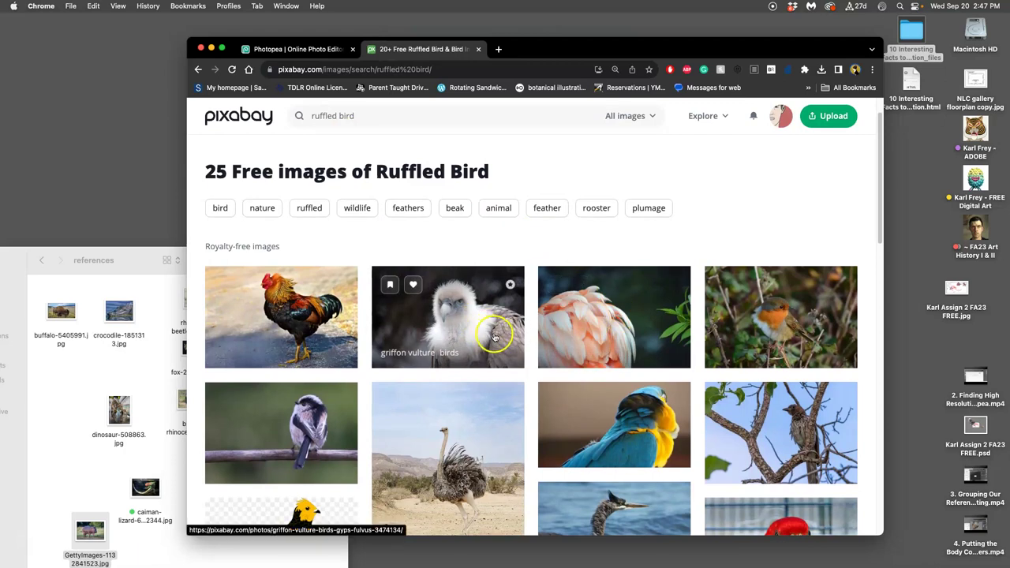
pyautogui.rightClick(476, 335)
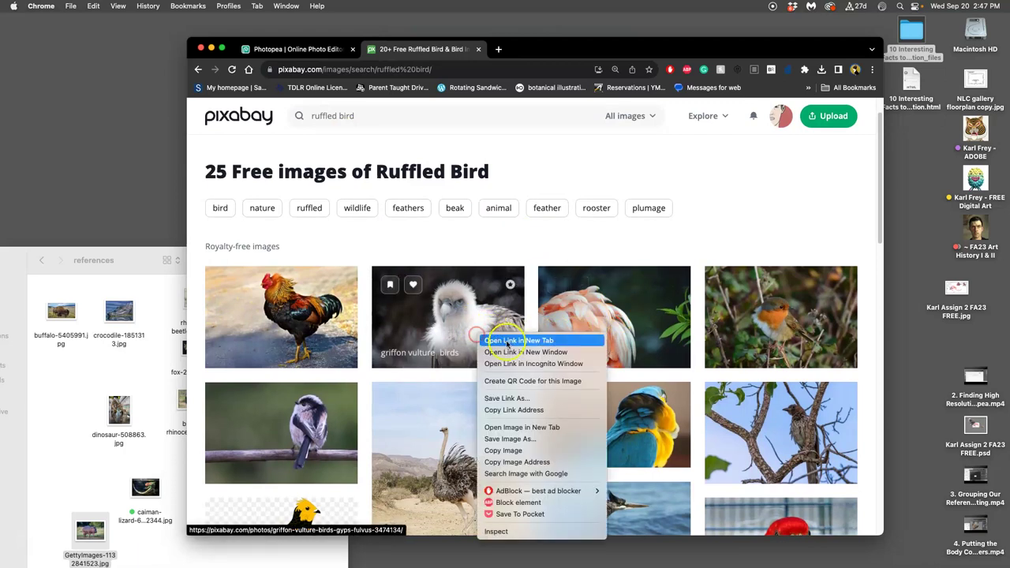
pyautogui.click(521, 340)
pyautogui.scroll(-3, 605, 338)
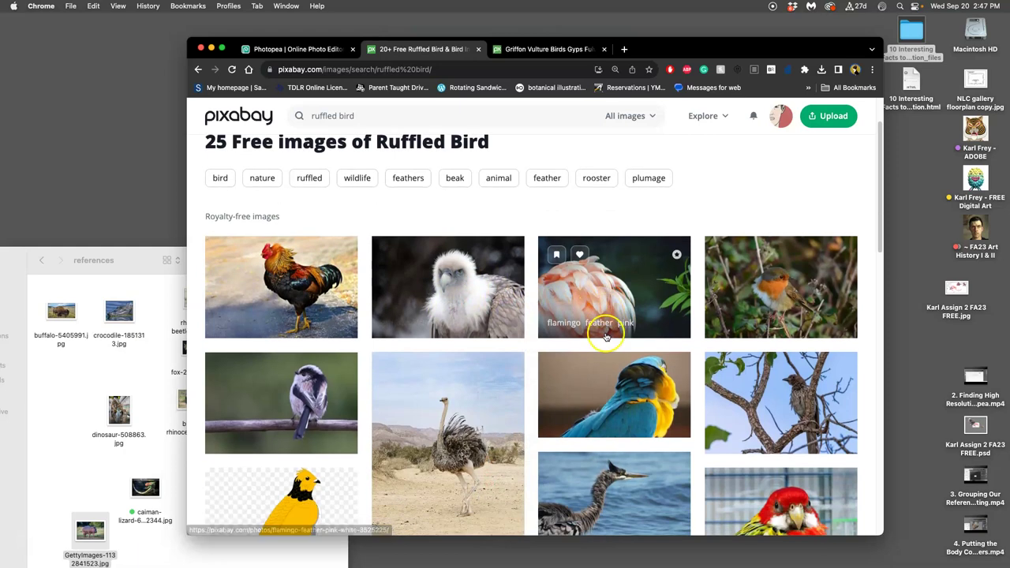
pyautogui.rightClick(460, 397)
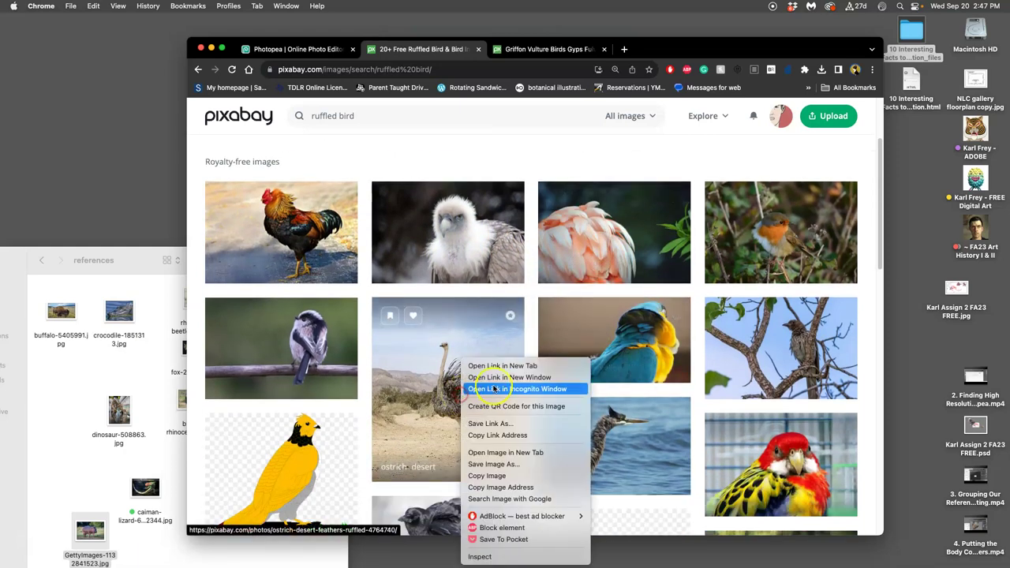
pyautogui.click(497, 365)
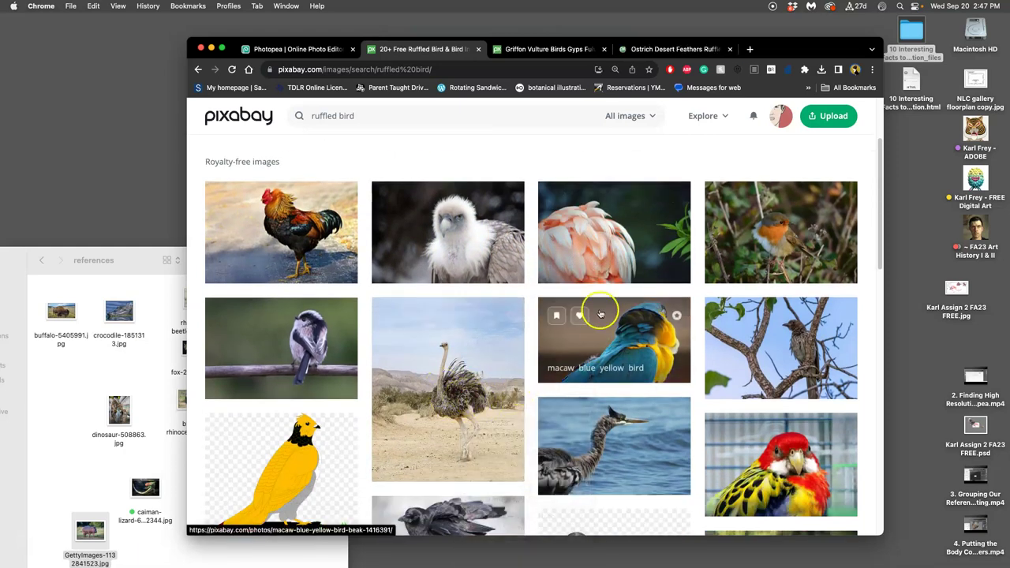
pyautogui.scroll(-3, 592, 383)
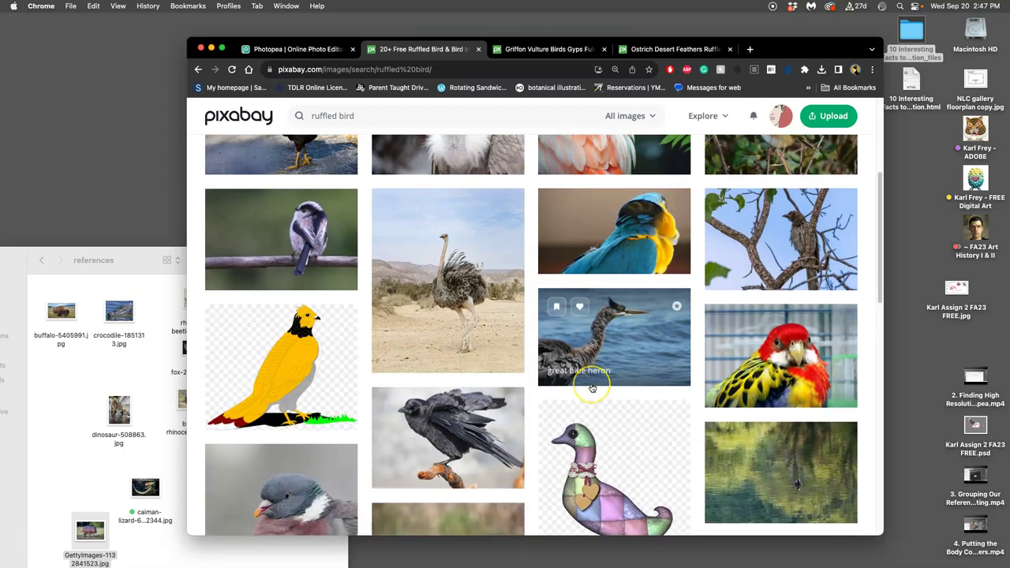
pyautogui.scroll(-6, 592, 387)
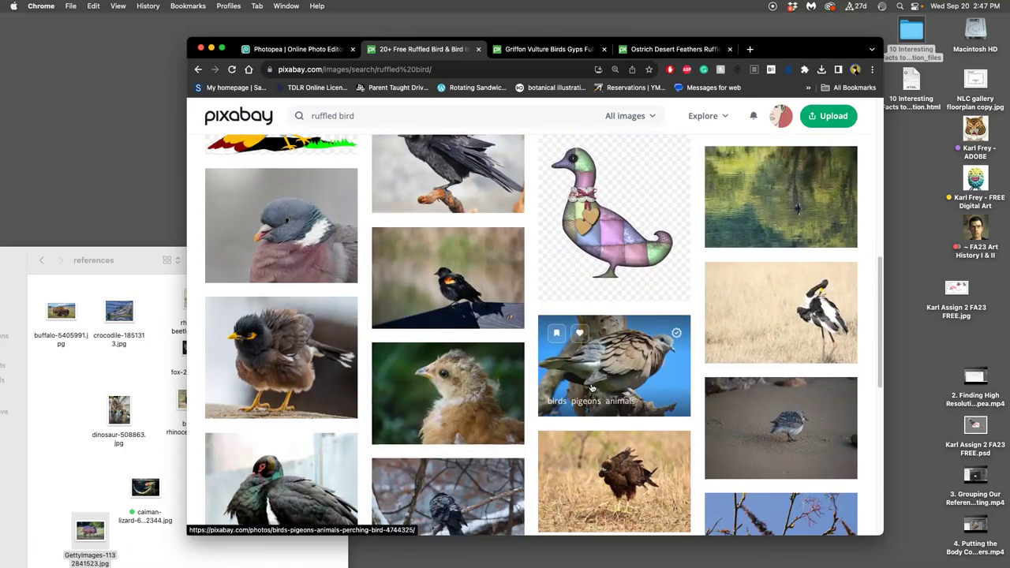
pyautogui.rightClick(279, 354)
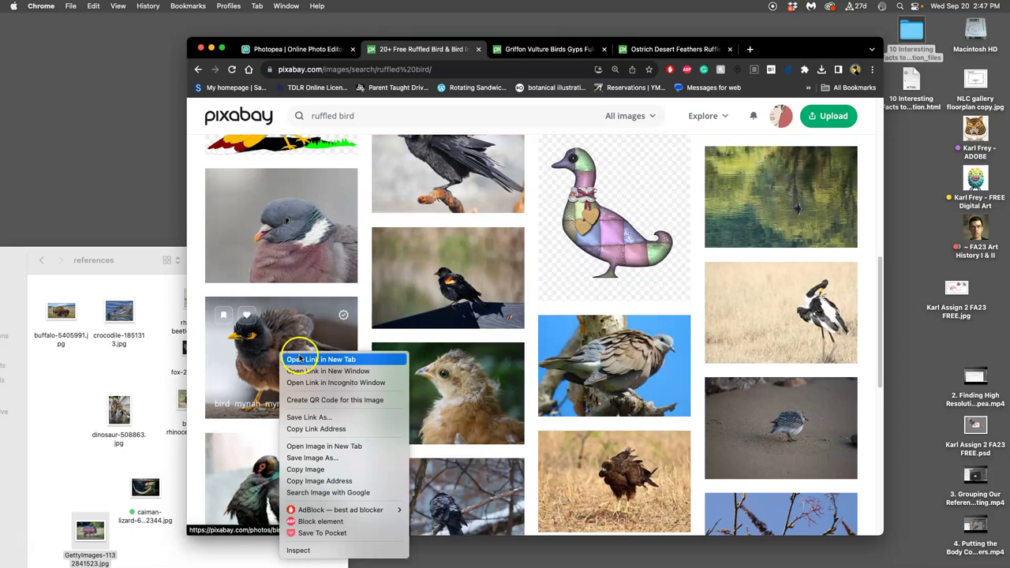
pyautogui.click(293, 359)
# Step: Download the mynah photo and close its page
pyautogui.click(757, 50)
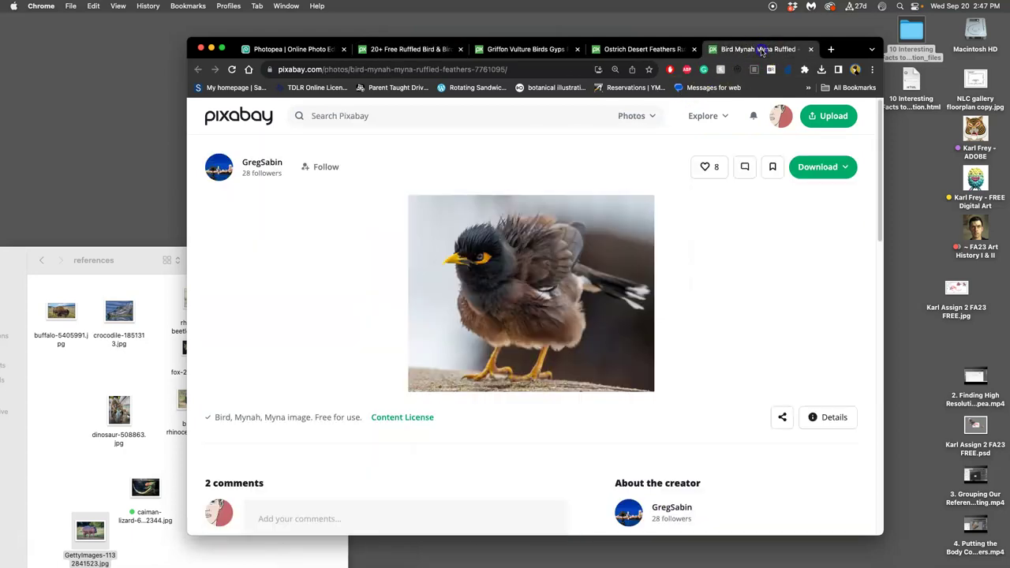
pyautogui.click(842, 168)
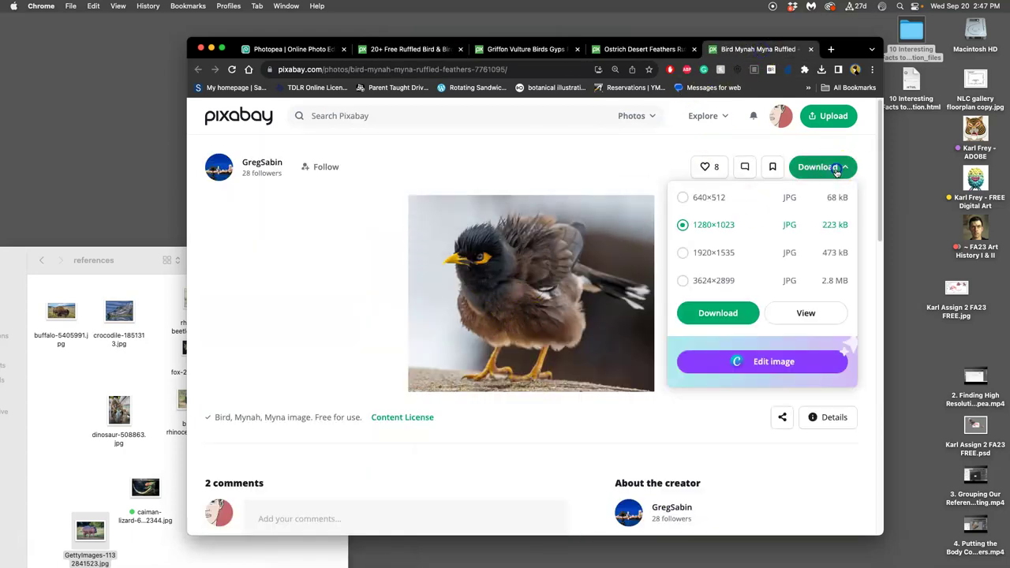
pyautogui.click(681, 280)
pyautogui.click(709, 314)
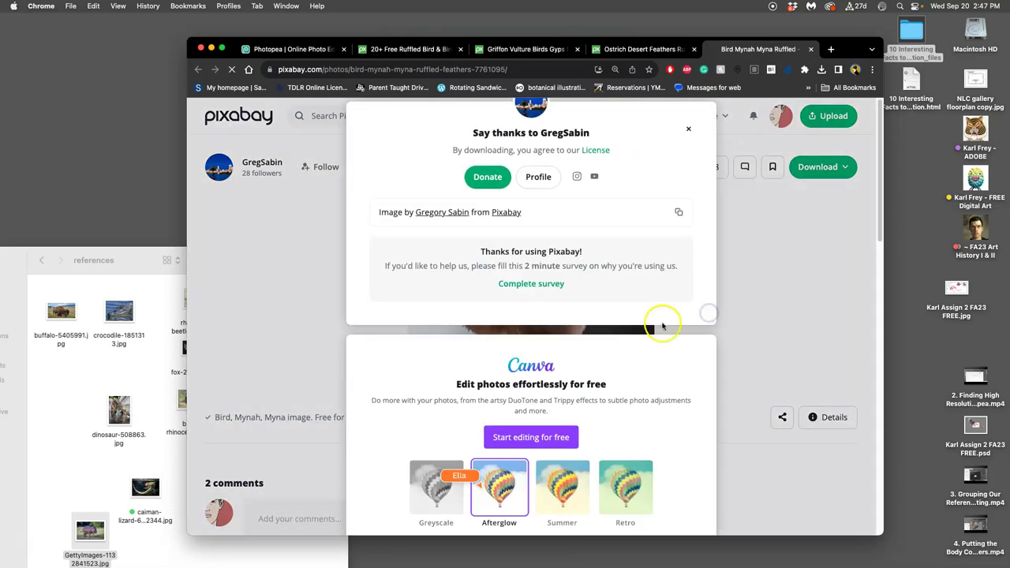
pyautogui.click(811, 49)
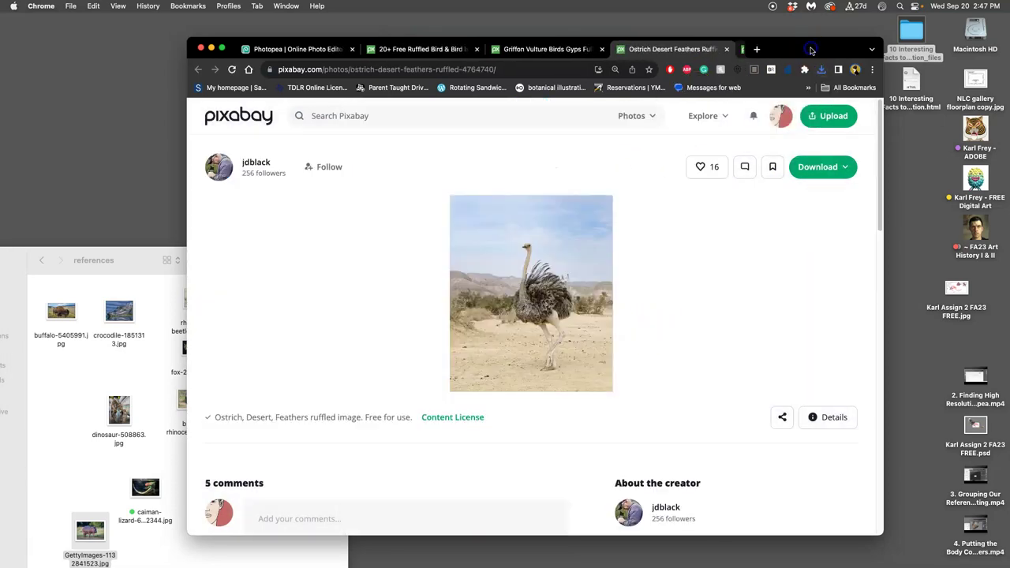
# Step: Download the ostrich photo at 3135×3795 and close its page
pyautogui.click(828, 167)
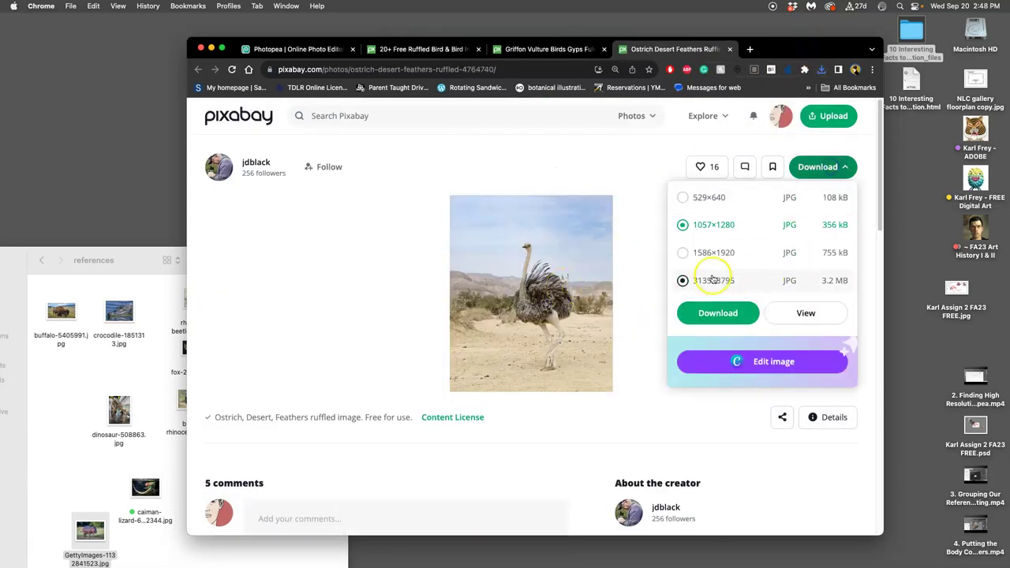
pyautogui.click(683, 280)
pyautogui.click(701, 313)
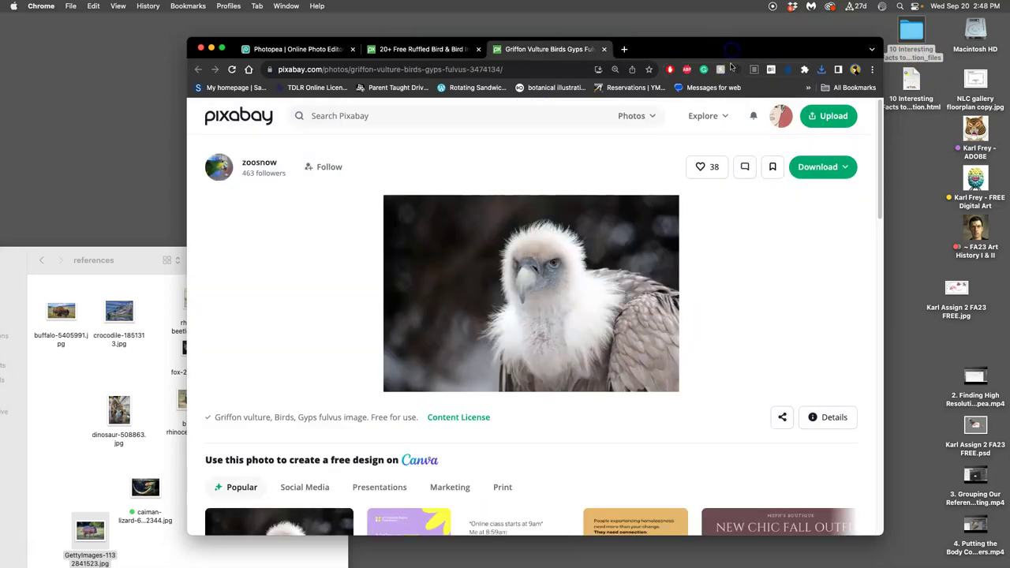
pyautogui.click(730, 50)
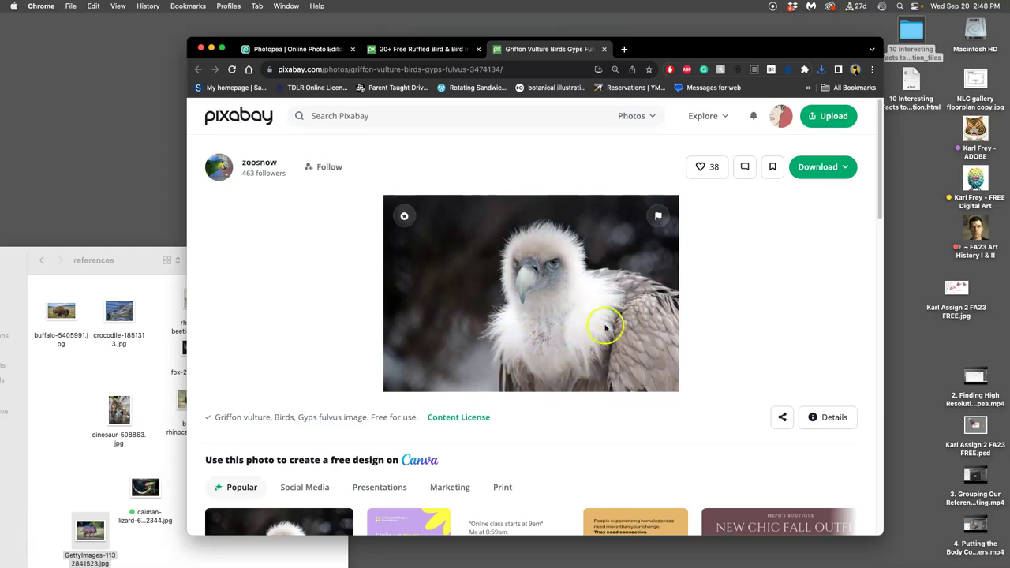
# Step: Download the griffon vulture photo at 3000×2000 and dismiss the thank-you pop-up
pyautogui.click(817, 167)
pyautogui.click(720, 288)
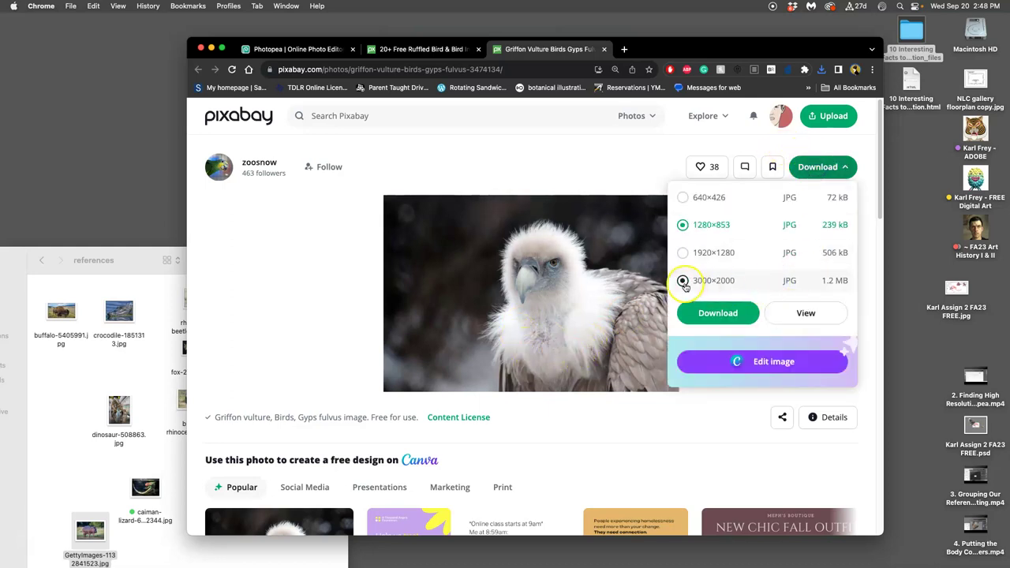
pyautogui.click(705, 314)
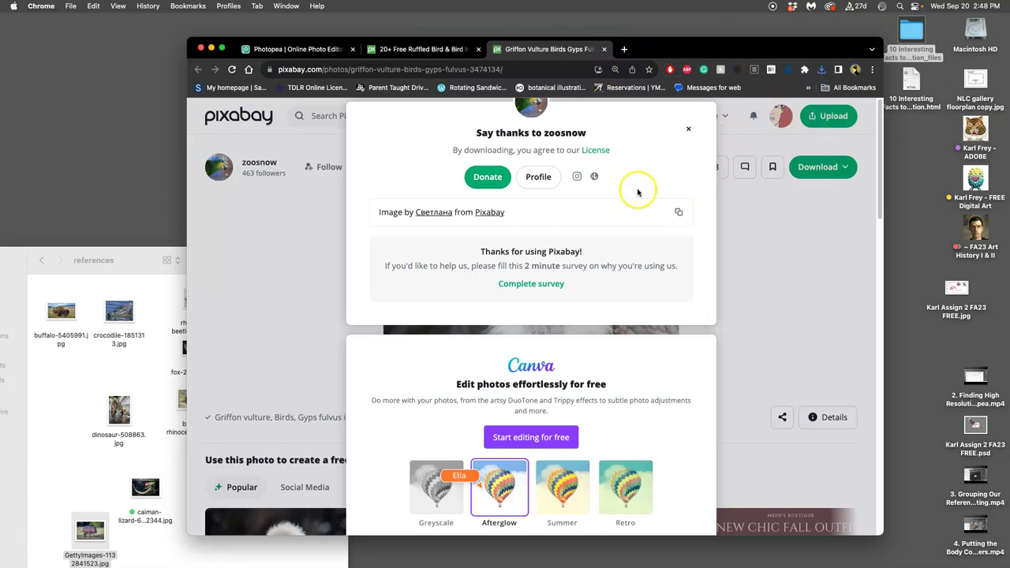
pyautogui.click(770, 271)
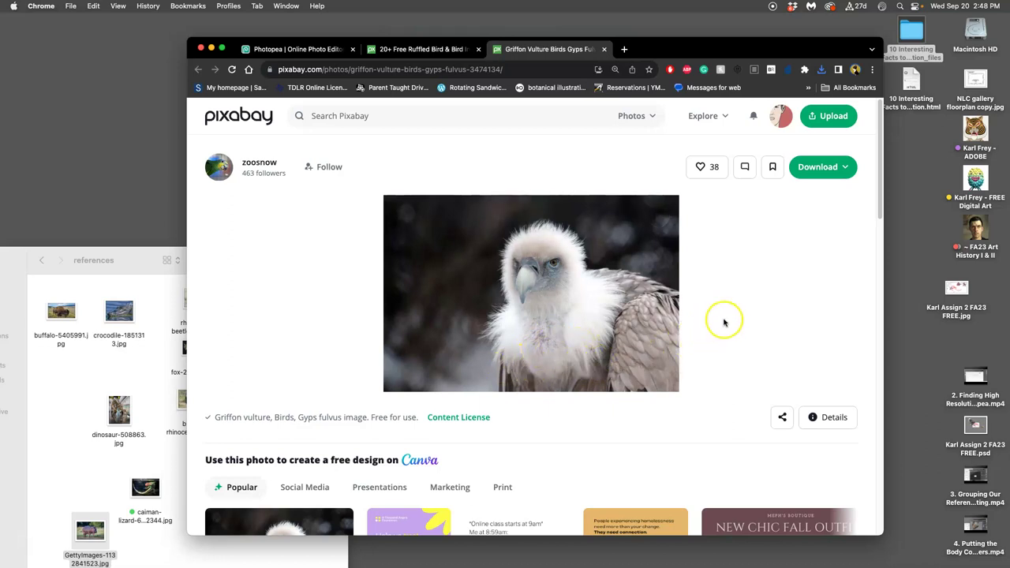
# Step: Return to Photopea and drag the downloaded vulture photo from Downloads onto the canvas
pyautogui.click(604, 49)
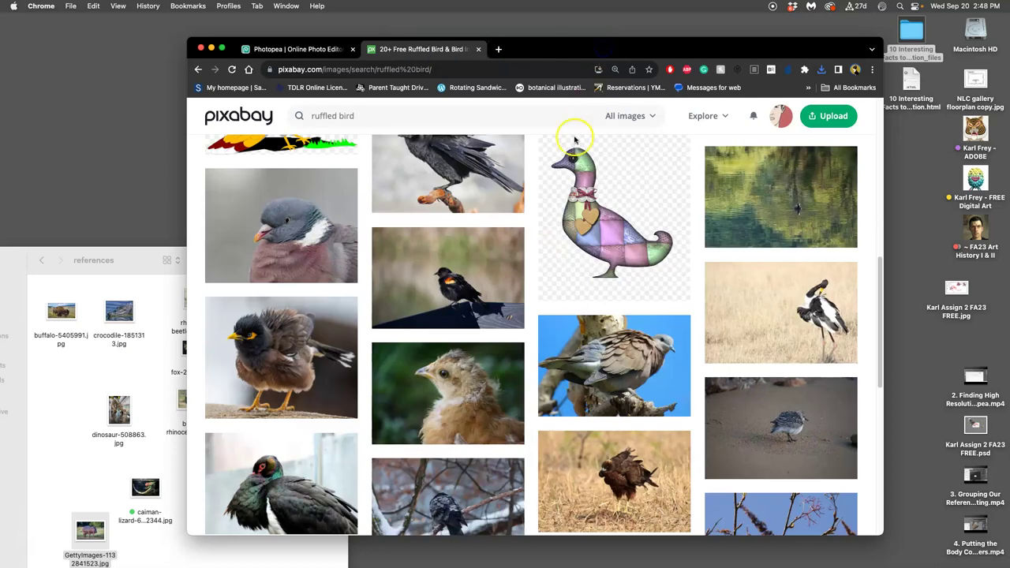
pyautogui.click(295, 50)
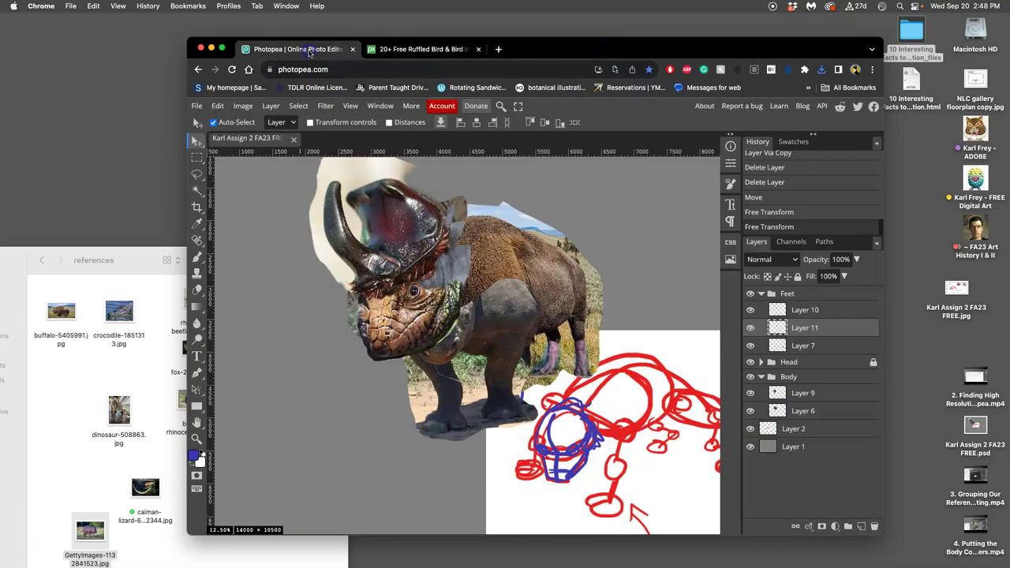
pyautogui.click(82, 496)
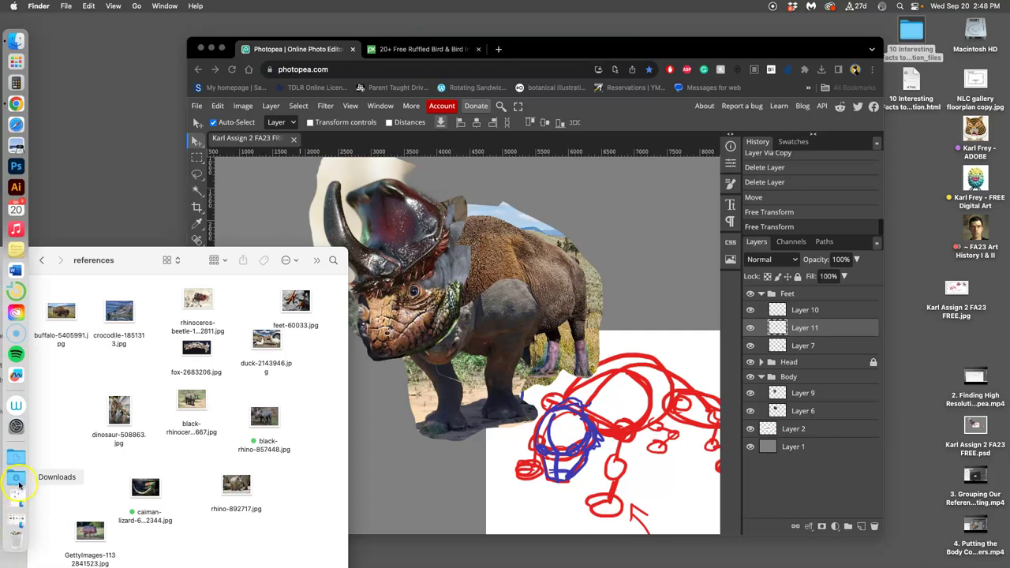
pyautogui.click(16, 476)
pyautogui.moveTo(76, 170); pyautogui.dragTo(490, 371)
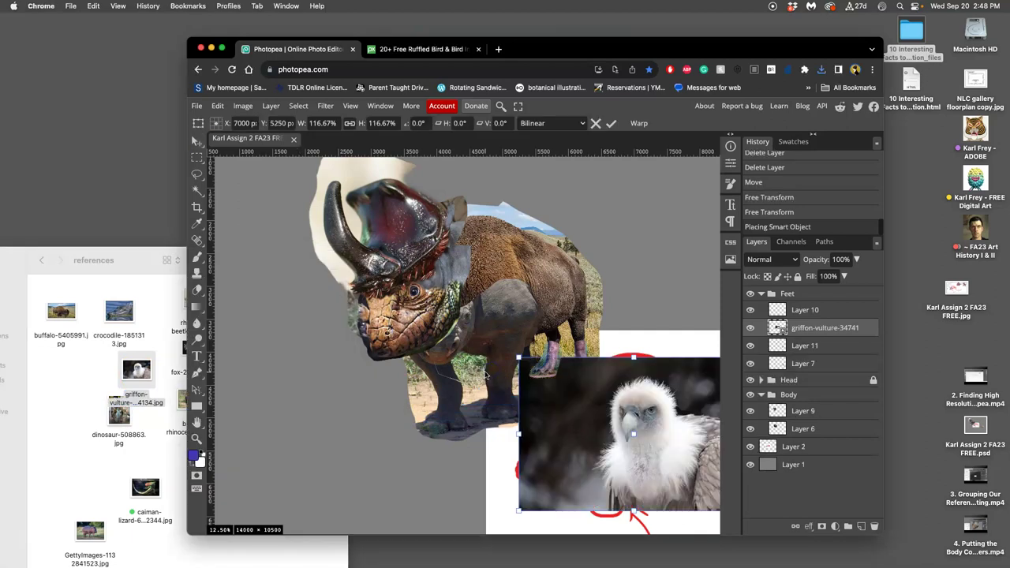
pyautogui.moveTo(642, 406); pyautogui.dragTo(407, 303)
# Step: Restack the vulture layer below the Head group, above Layer 11
pyautogui.moveTo(796, 329); pyautogui.dragTo(798, 385)
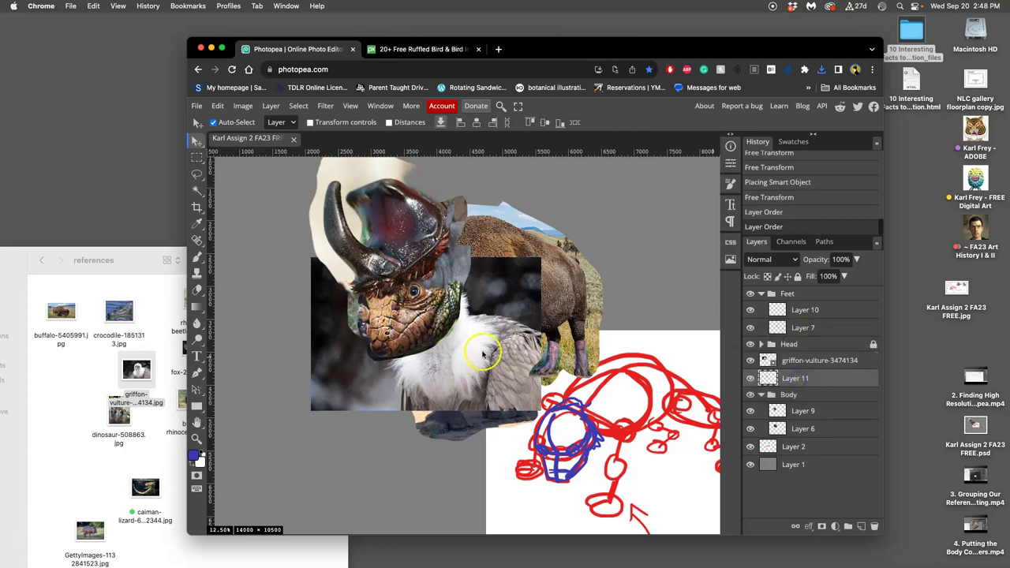
pyautogui.moveTo(486, 349)
pyautogui.mouseDown()
pyautogui.moveTo(513, 313)
pyautogui.moveTo(482, 303)
pyautogui.moveTo(489, 323)
pyautogui.moveTo(649, 324)
pyautogui.moveTo(641, 273)
pyautogui.mouseUp()
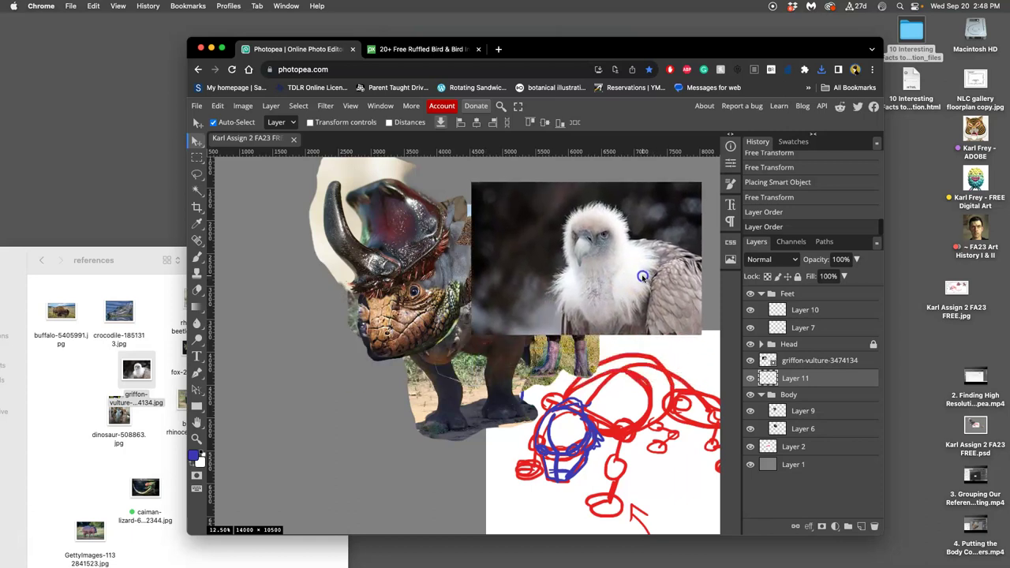
pyautogui.click(196, 174)
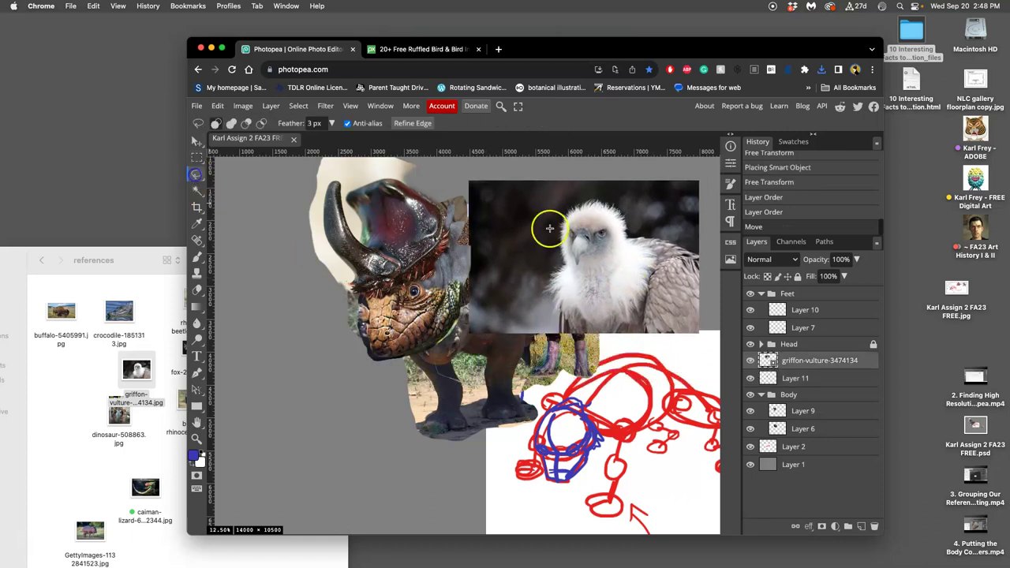
# Step: Lasso the vulture's head and fluffy neck feathers and copy them onto Layer 12
pyautogui.moveTo(603, 254); pyautogui.dragTo(627, 236)
pyautogui.click(634, 226)
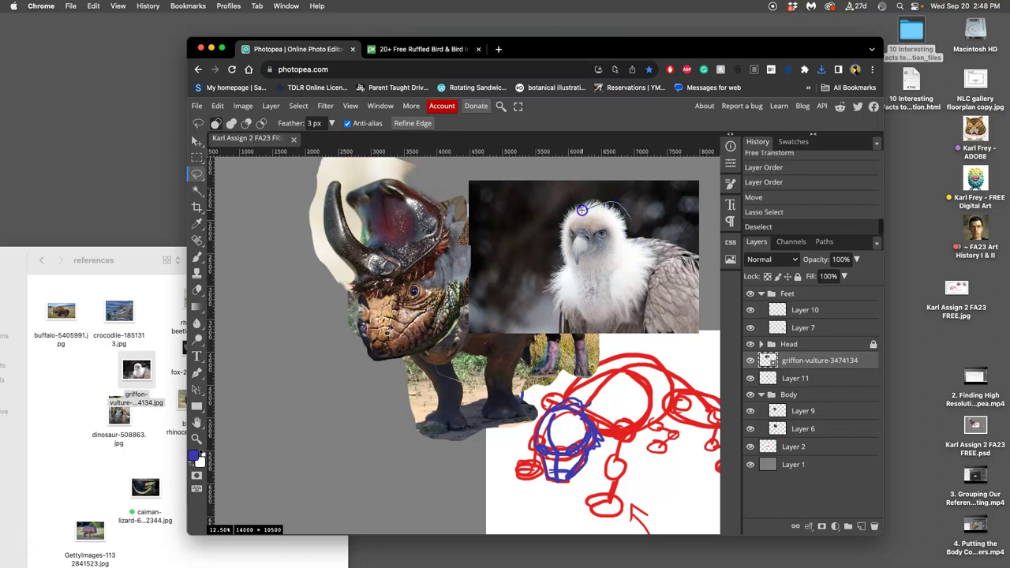
pyautogui.moveTo(581, 210); pyautogui.dragTo(627, 222)
pyautogui.click(637, 213)
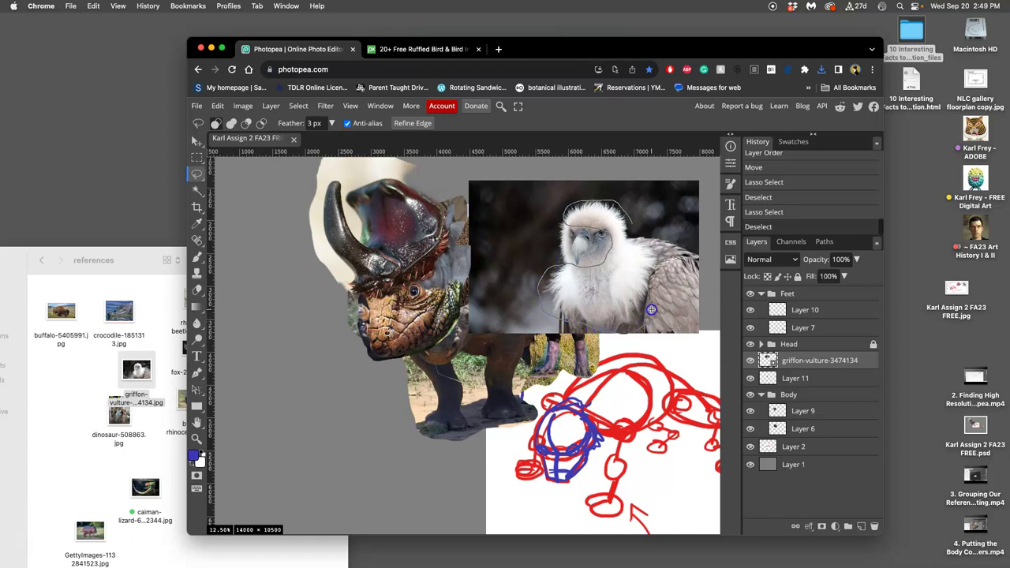
pyautogui.moveTo(626, 230); pyautogui.dragTo(627, 232)
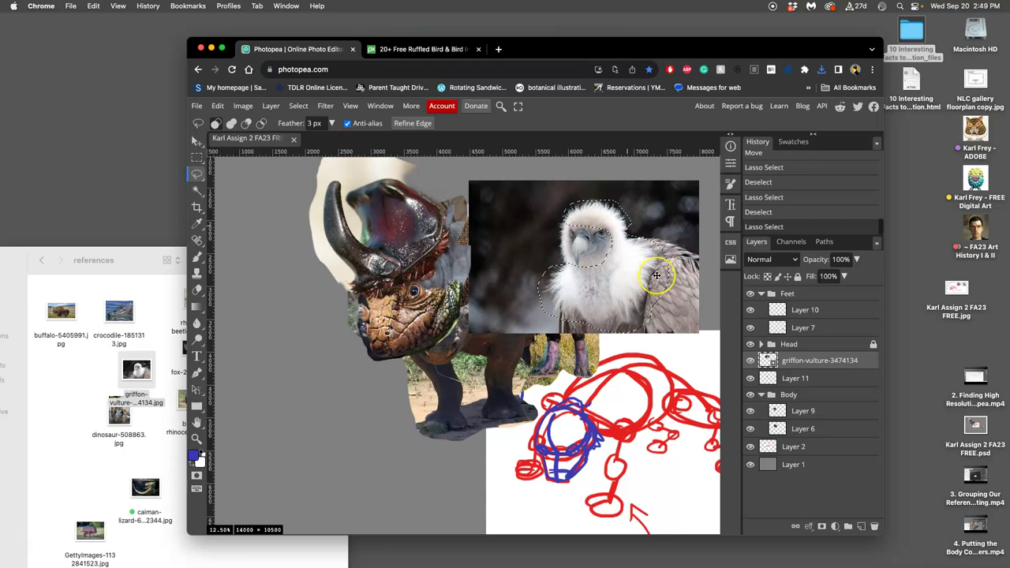
pyautogui.press('super+j')
# Step: Delete the original vulture photo layer
pyautogui.click(805, 377)
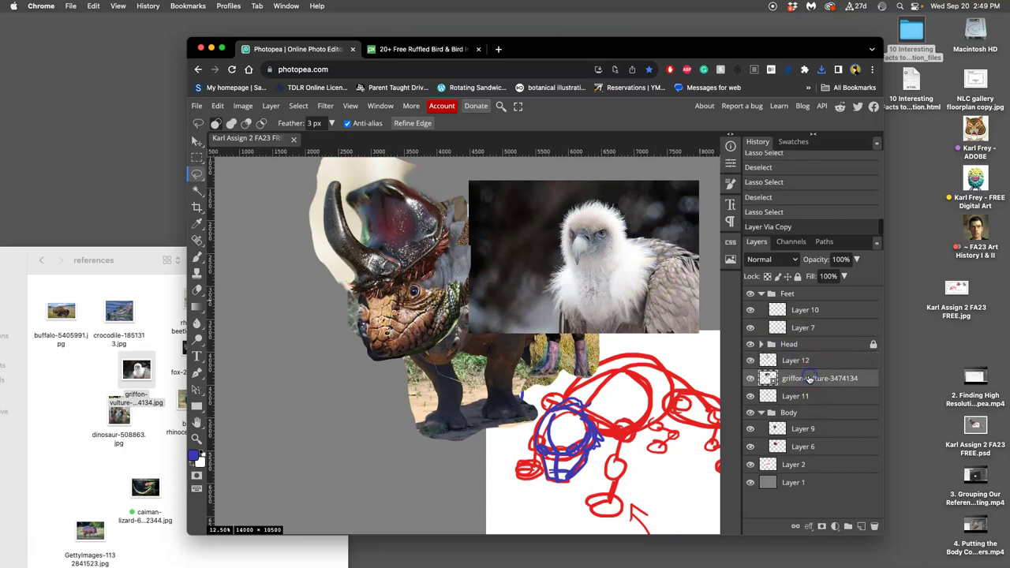
pyautogui.press('BackSpace')
pyautogui.click(197, 139)
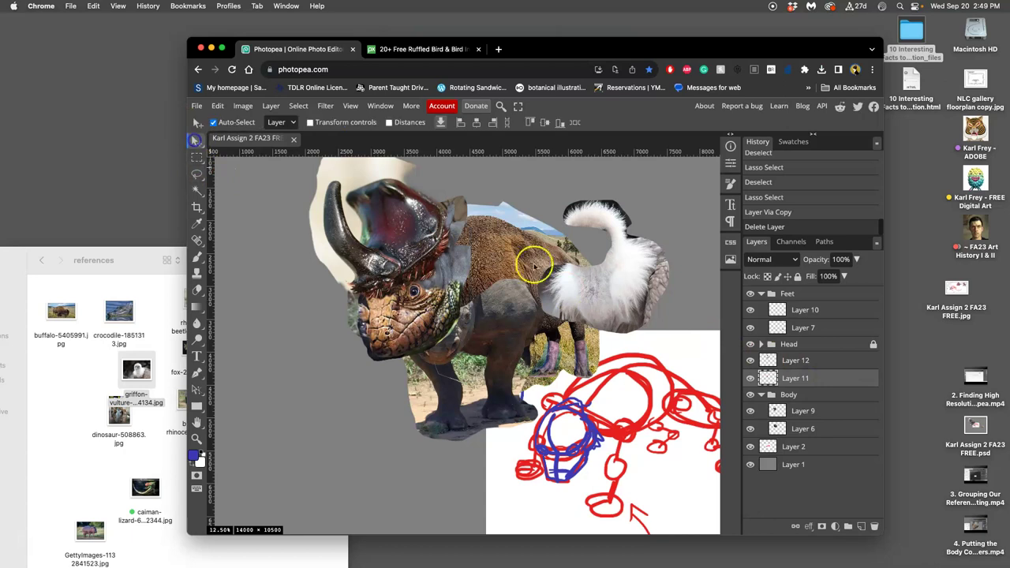
# Step: Position the feather ruff under the reptile's jaw and compare it by toggling visibility
pyautogui.moveTo(627, 288); pyautogui.dragTo(458, 333)
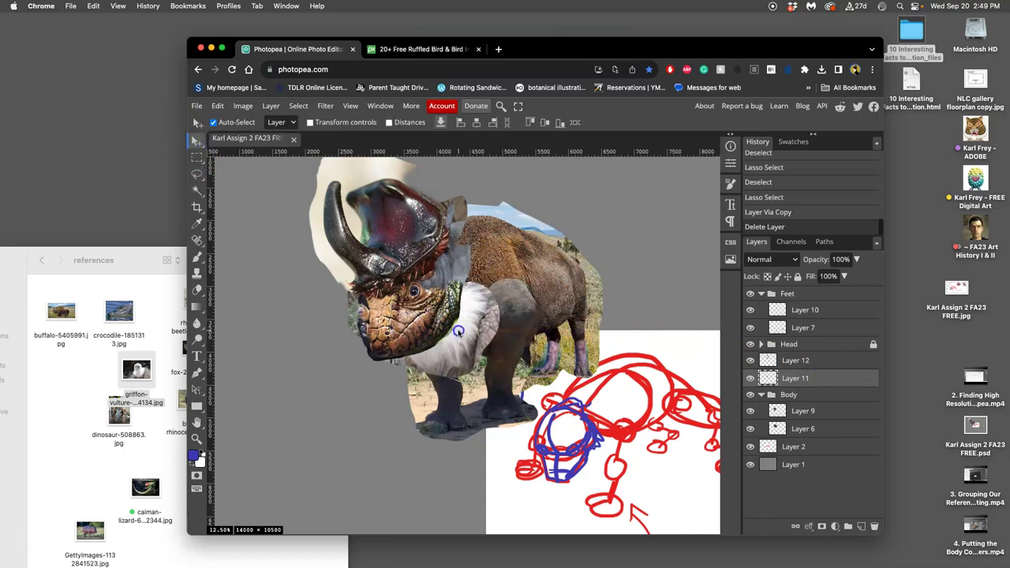
pyautogui.click(552, 339)
pyautogui.press('super+equal')
pyautogui.click(750, 360)
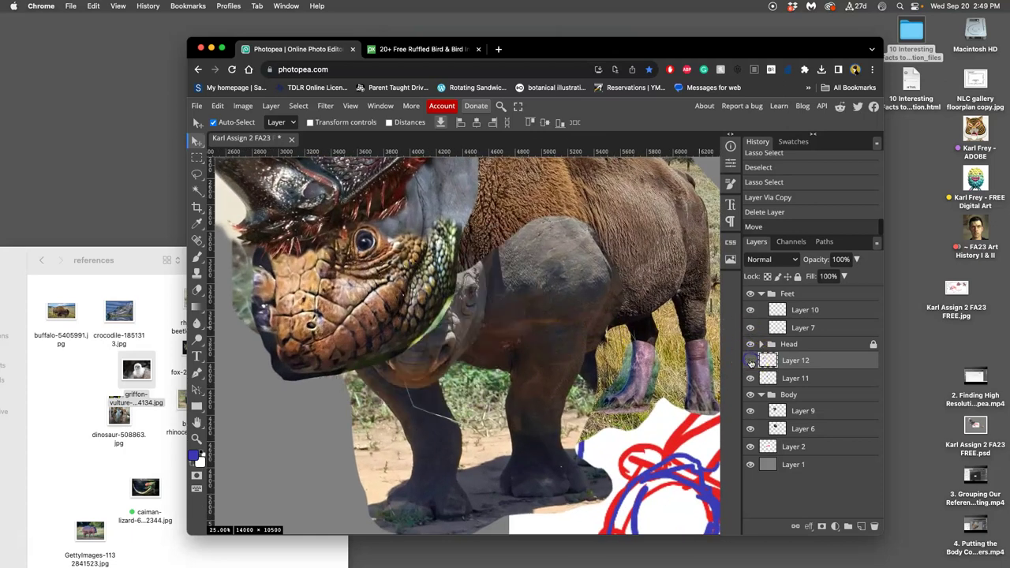
pyautogui.click(750, 361)
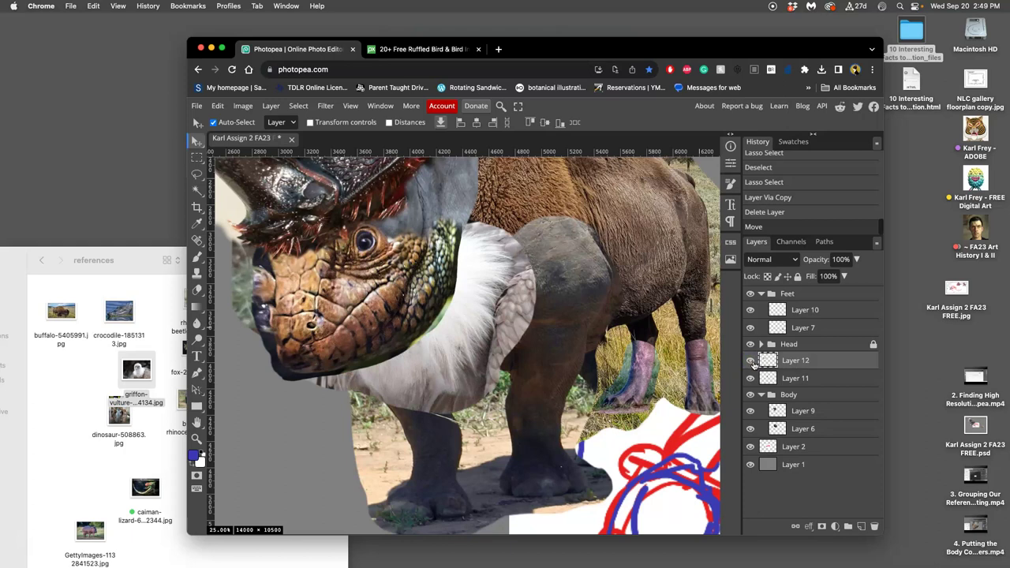
# Step: Expand the Head group, save the collage, and begin renaming Layer 12 to 'Chin…'
pyautogui.moveTo(759, 365); pyautogui.dragTo(776, 348)
pyautogui.click(762, 345)
pyautogui.click(761, 345)
pyautogui.click(761, 344)
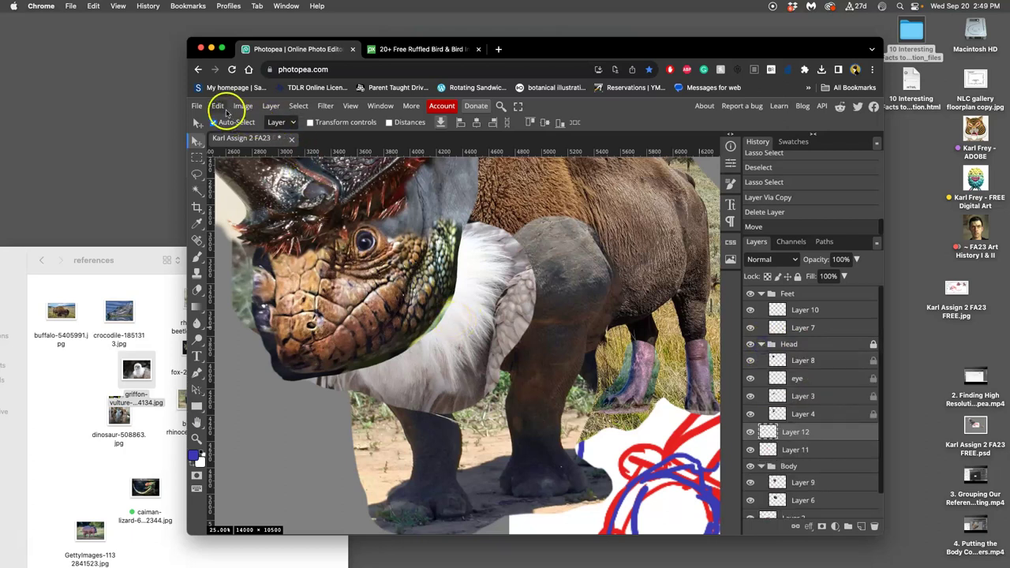
pyautogui.click(197, 106)
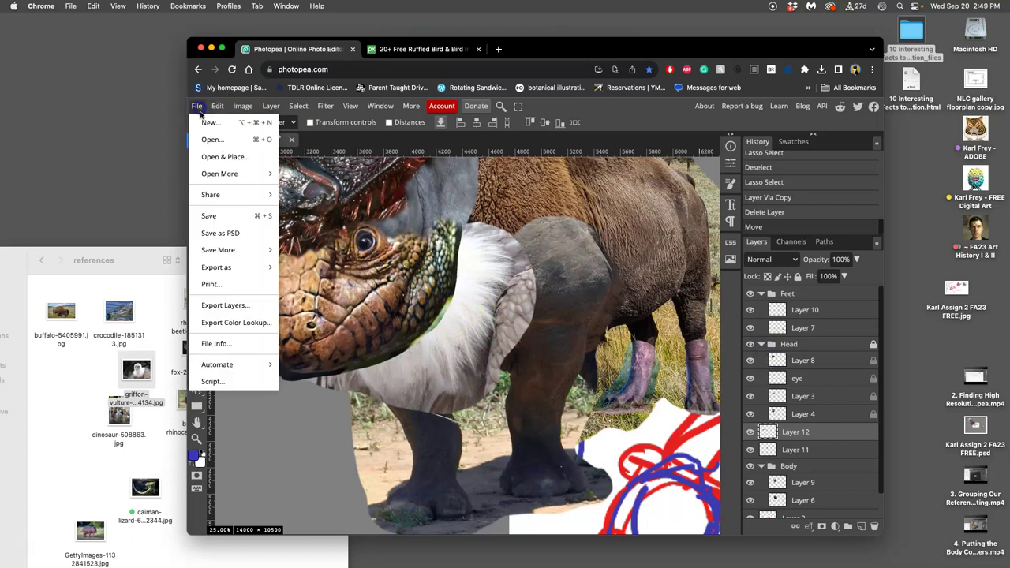
pyautogui.click(227, 213)
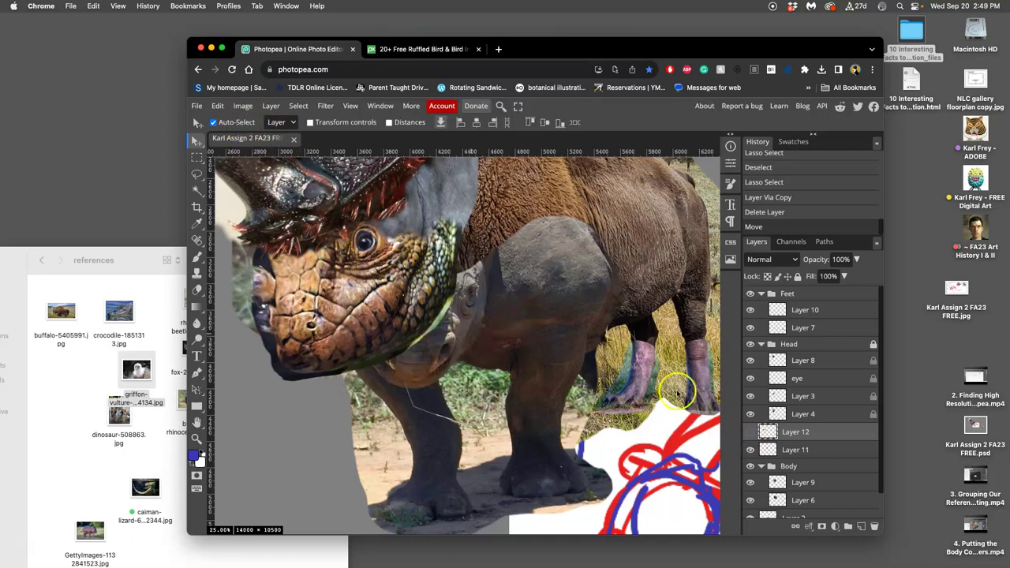
pyautogui.click(750, 432)
pyautogui.click(798, 434)
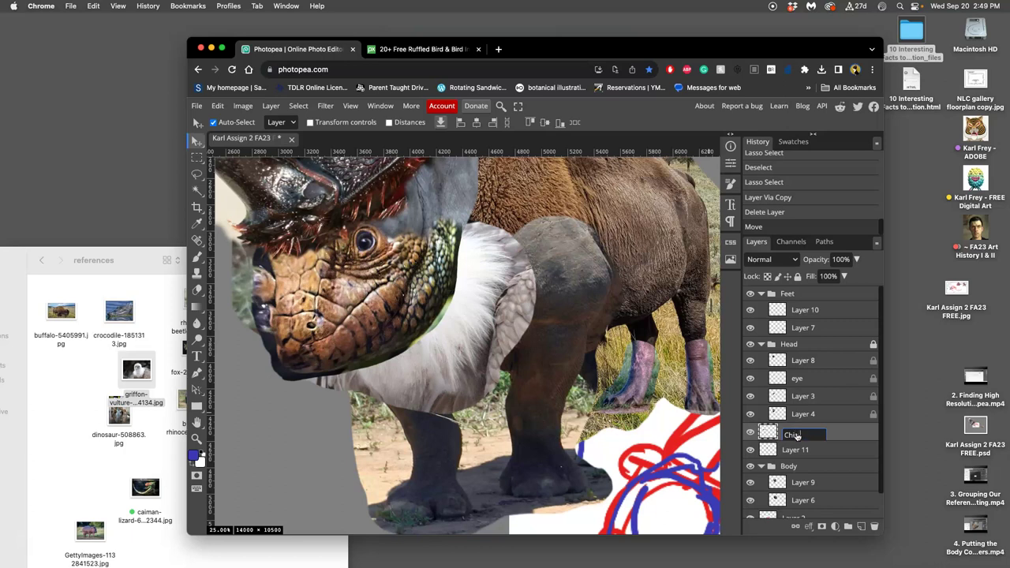
# Step: Rename the white fur layer 'Chin curtain' and toggle it and Layer 11 to check coverage
pyautogui.click(815, 439)
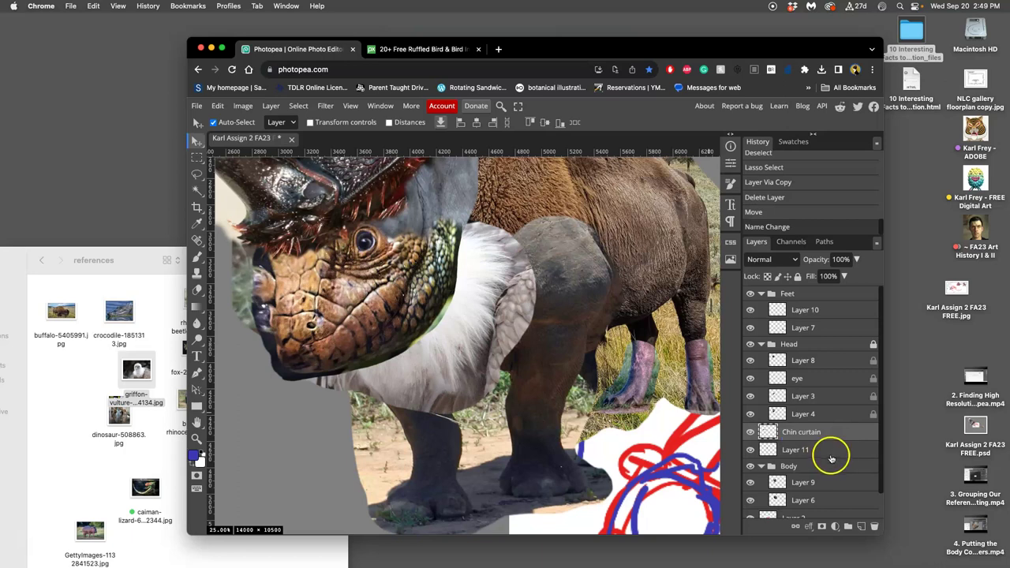
pyautogui.click(750, 432)
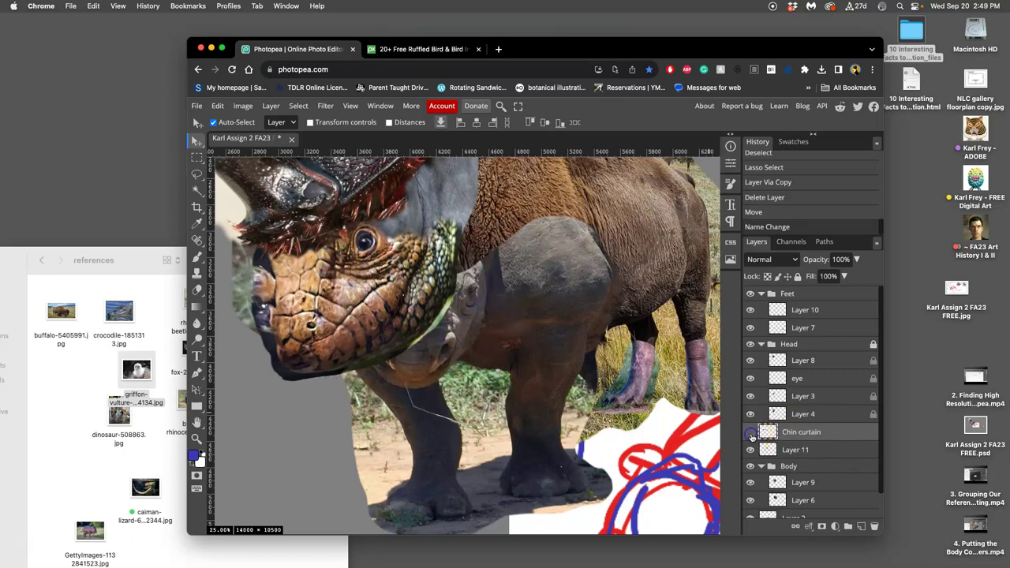
pyautogui.click(750, 433)
pyautogui.click(750, 449)
pyautogui.click(750, 450)
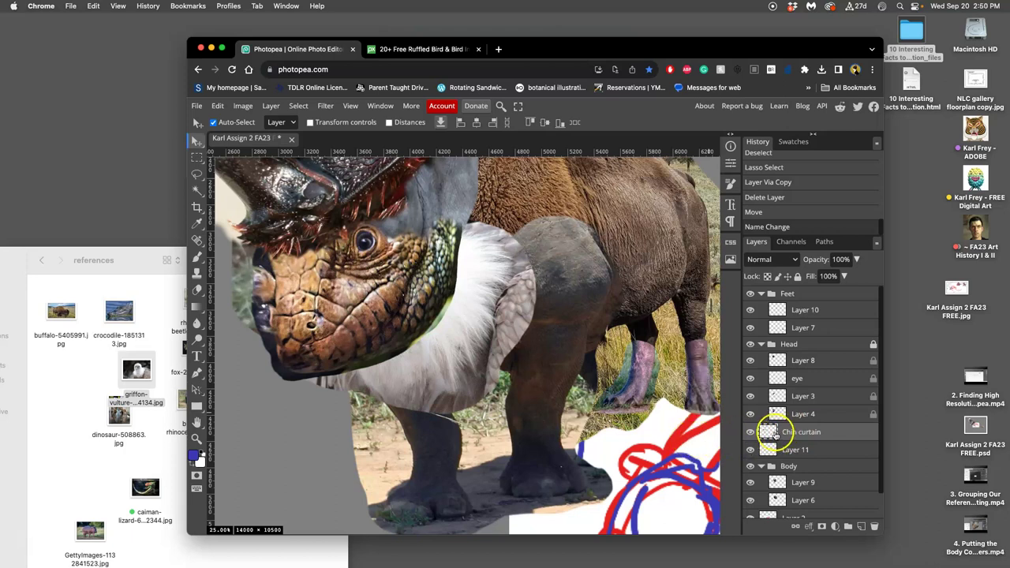
# Step: Erase the excess chin-curtain fur over the buffalo's shoulder and front leg
pyautogui.click(198, 291)
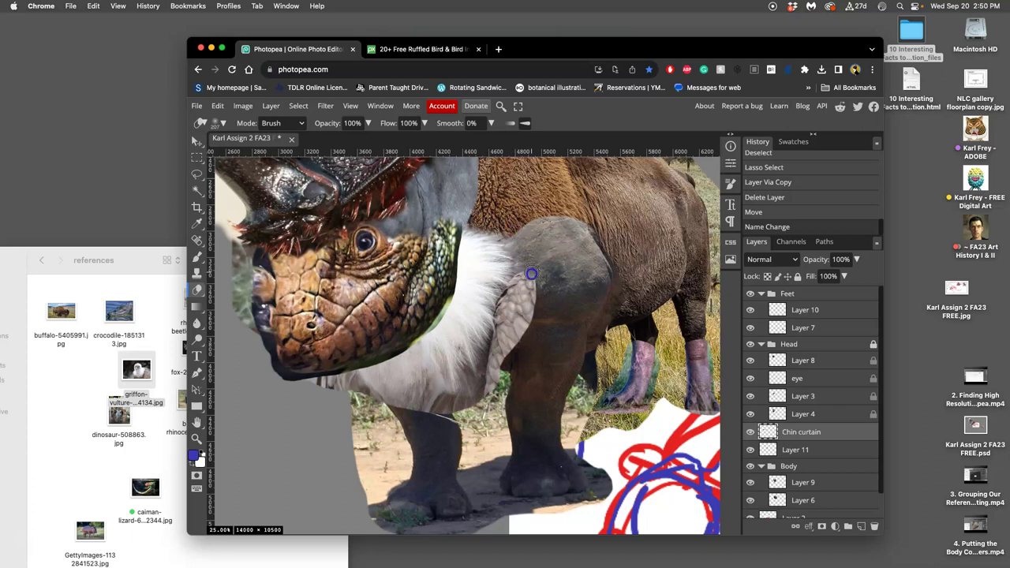
pyautogui.moveTo(532, 273)
pyautogui.mouseDown()
pyautogui.moveTo(519, 333)
pyautogui.moveTo(537, 265)
pyautogui.moveTo(502, 374)
pyautogui.mouseUp()
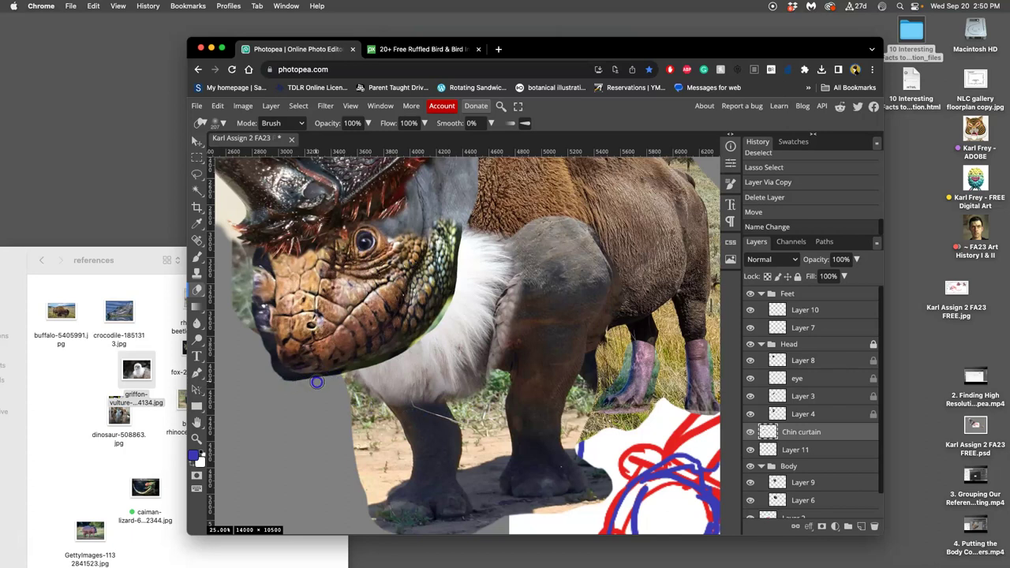
pyautogui.moveTo(434, 346)
pyautogui.mouseDown()
pyautogui.moveTo(590, 276)
pyautogui.moveTo(519, 304)
pyautogui.mouseUp()
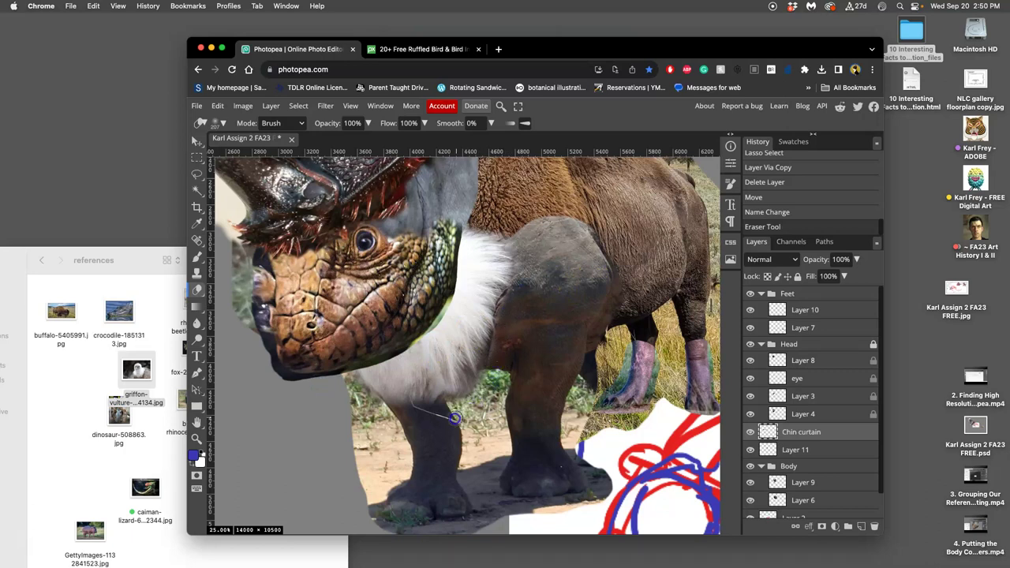
pyautogui.moveTo(421, 430)
pyautogui.mouseDown()
pyautogui.moveTo(556, 406)
pyautogui.moveTo(429, 434)
pyautogui.mouseUp()
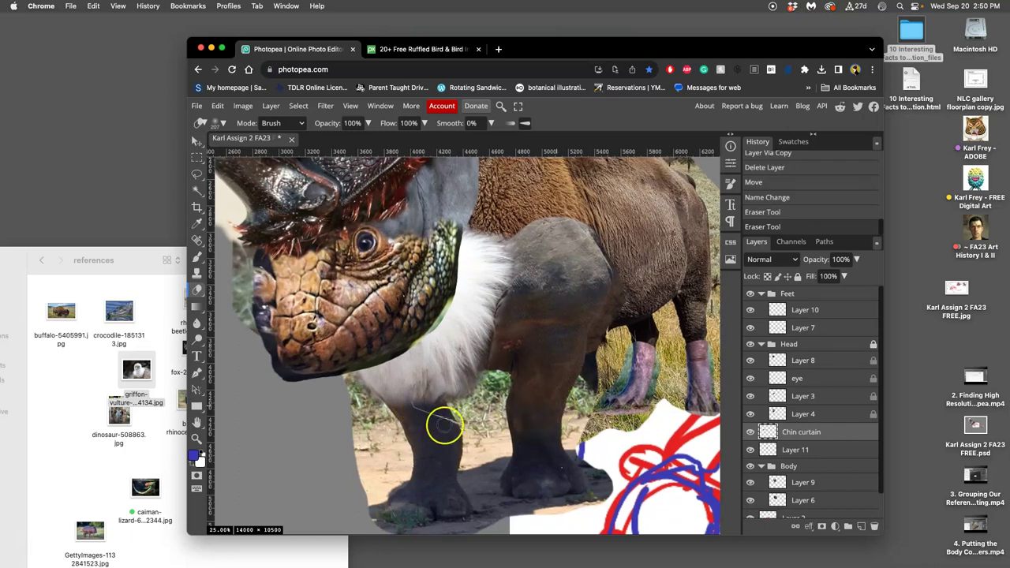
pyautogui.hscroll(-2, 442, 423)
pyautogui.scroll(5, 474, 416)
pyautogui.hscroll(-2, 473, 416)
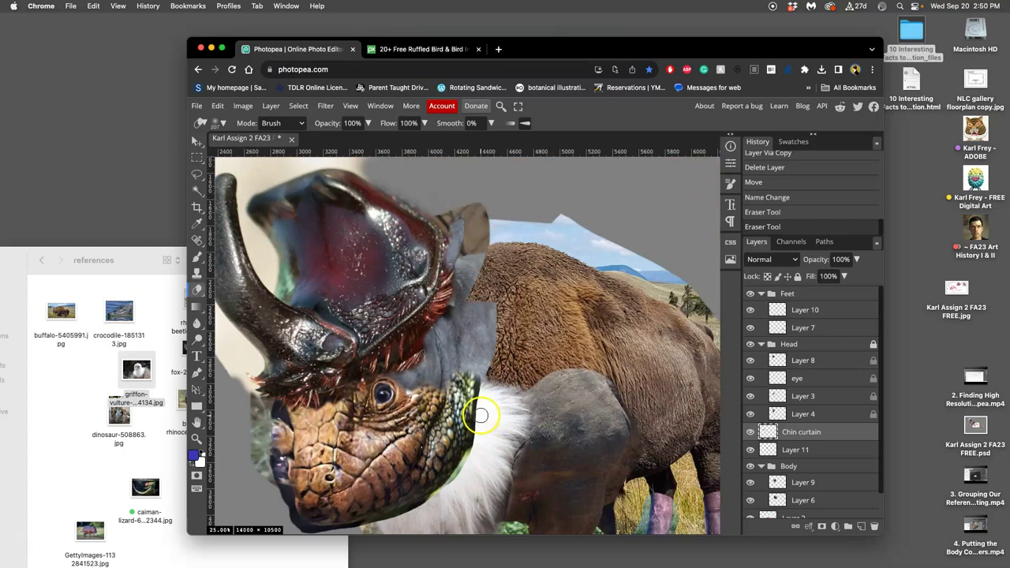
pyautogui.scroll(-1, 481, 415)
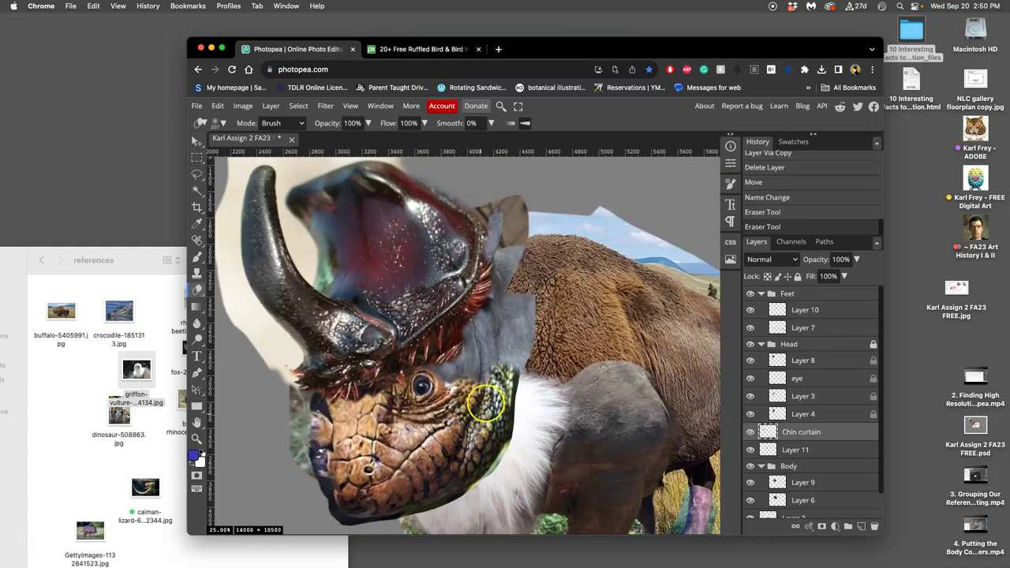
pyautogui.scroll(-1, 553, 258)
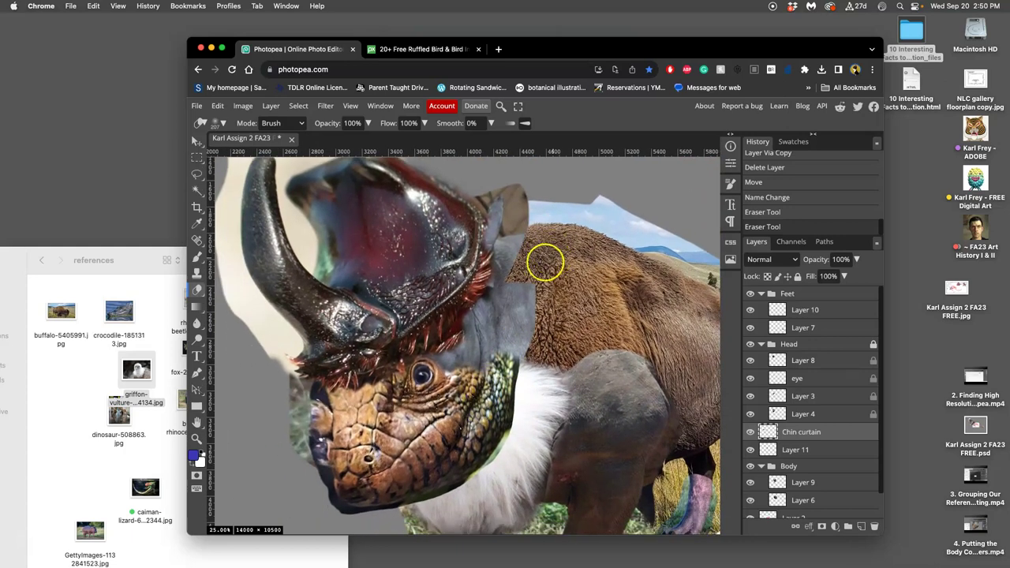
pyautogui.click(750, 413)
# Step: Unlock the Head group and erase Layer 4's grey edge where it overlaps the hump
pyautogui.click(750, 413)
pyautogui.click(795, 415)
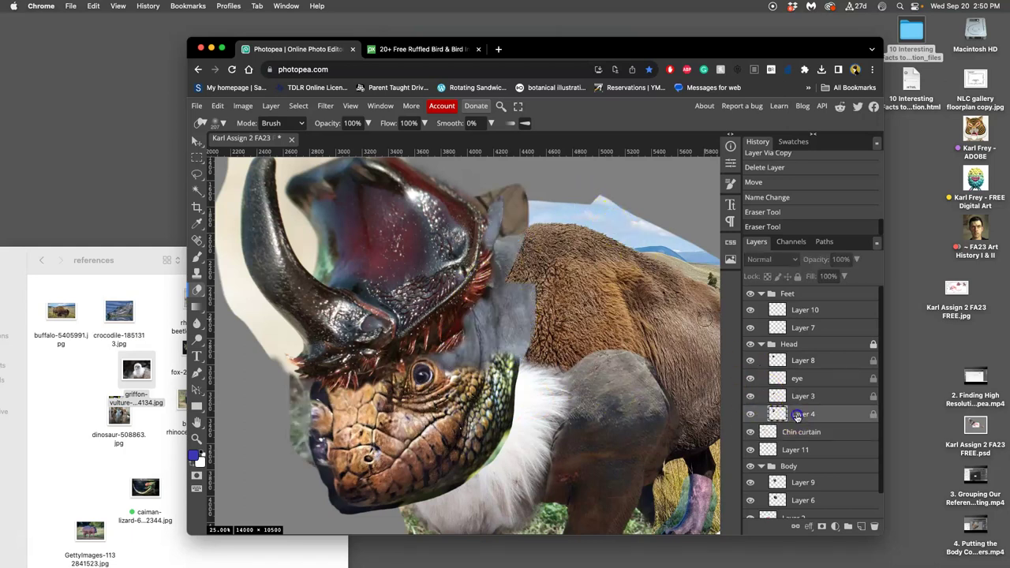
pyautogui.click(537, 284)
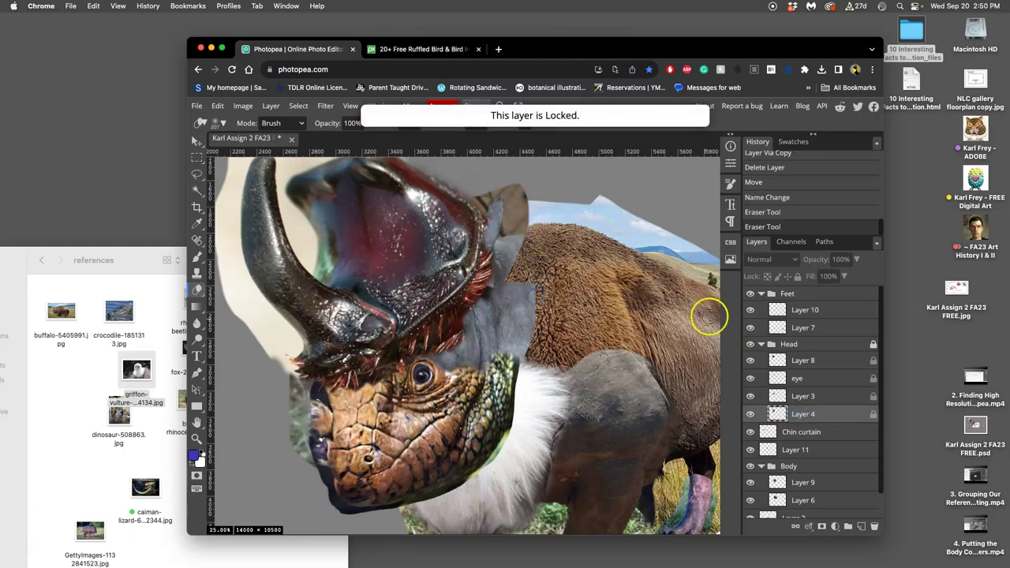
pyautogui.click(873, 344)
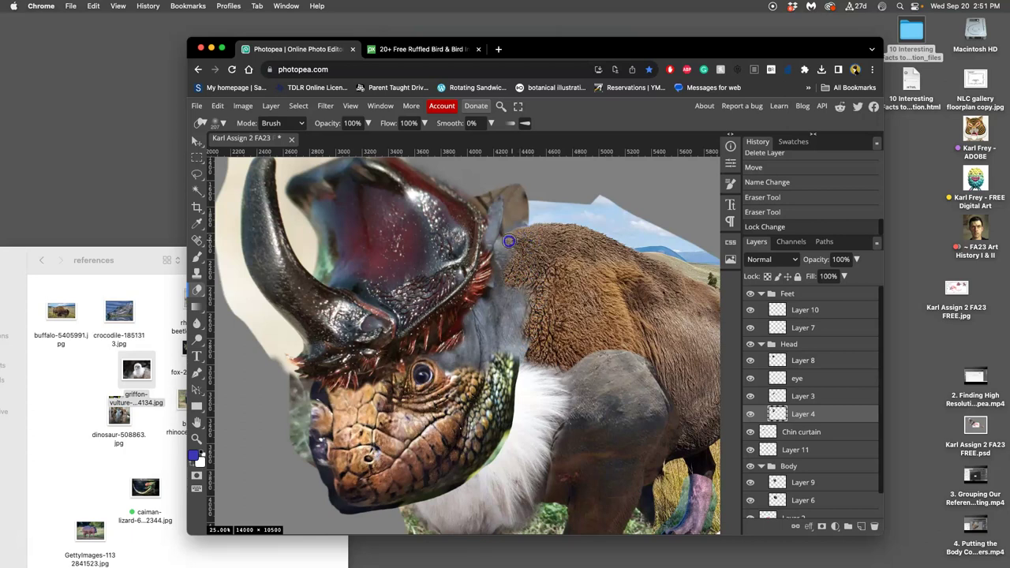
pyautogui.moveTo(510, 256); pyautogui.dragTo(512, 258)
pyautogui.press('super+z')
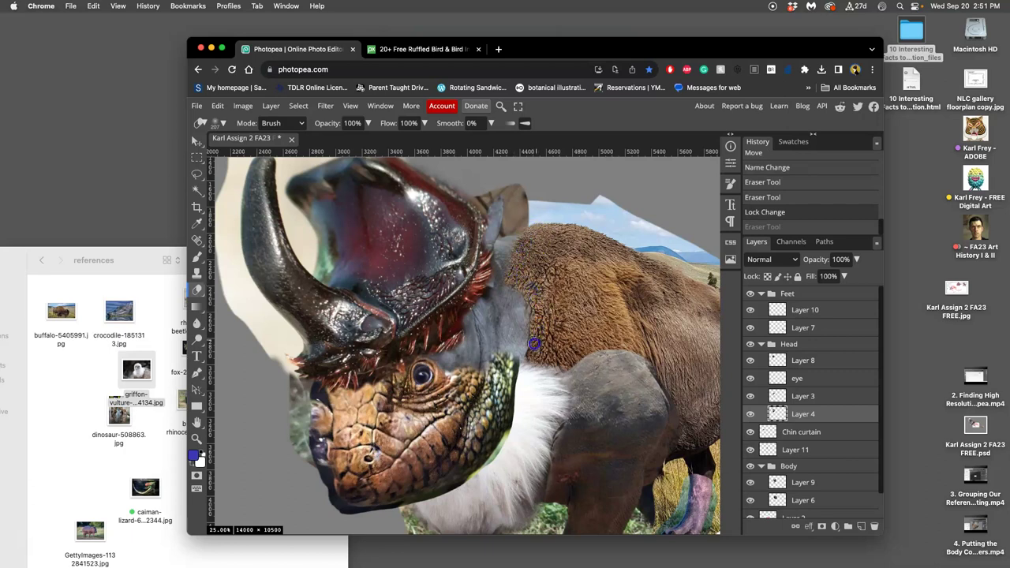
pyautogui.click(571, 345)
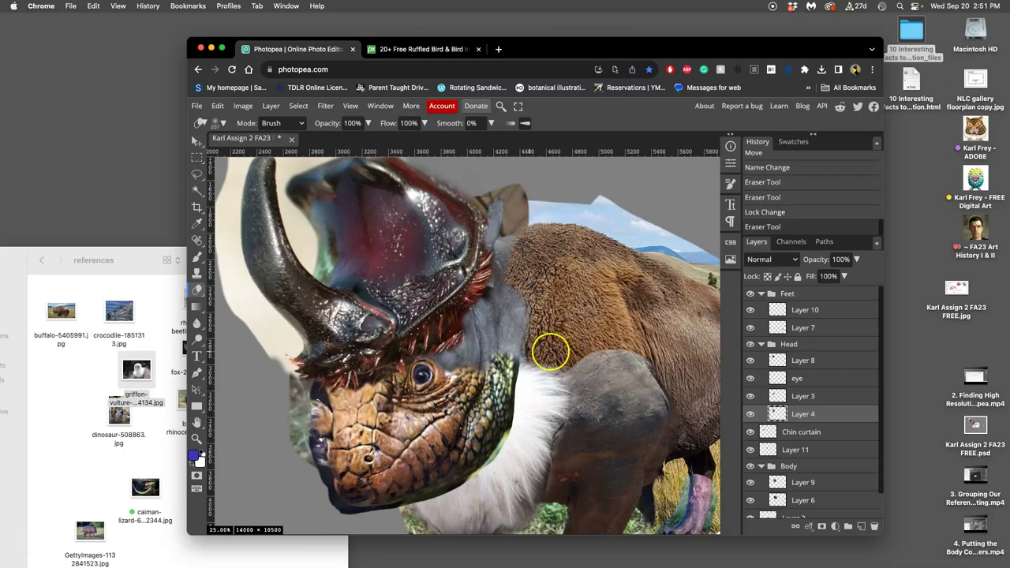
# Step: Select the lower jaw Layer 3 and toggle its visibility to check the jaw
pyautogui.hscroll(-3, 550, 352)
pyautogui.scroll(-2, 550, 352)
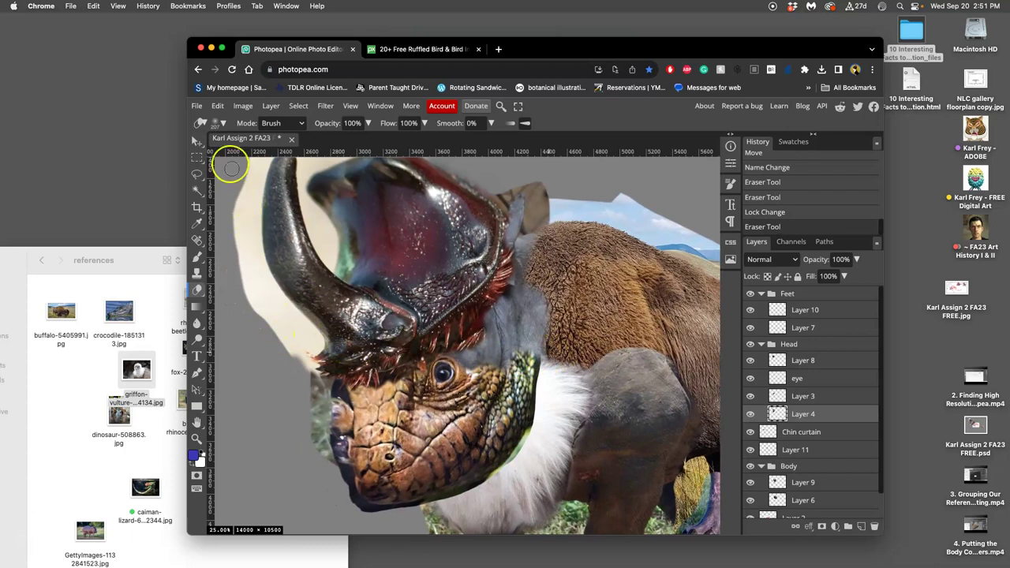
pyautogui.click(194, 140)
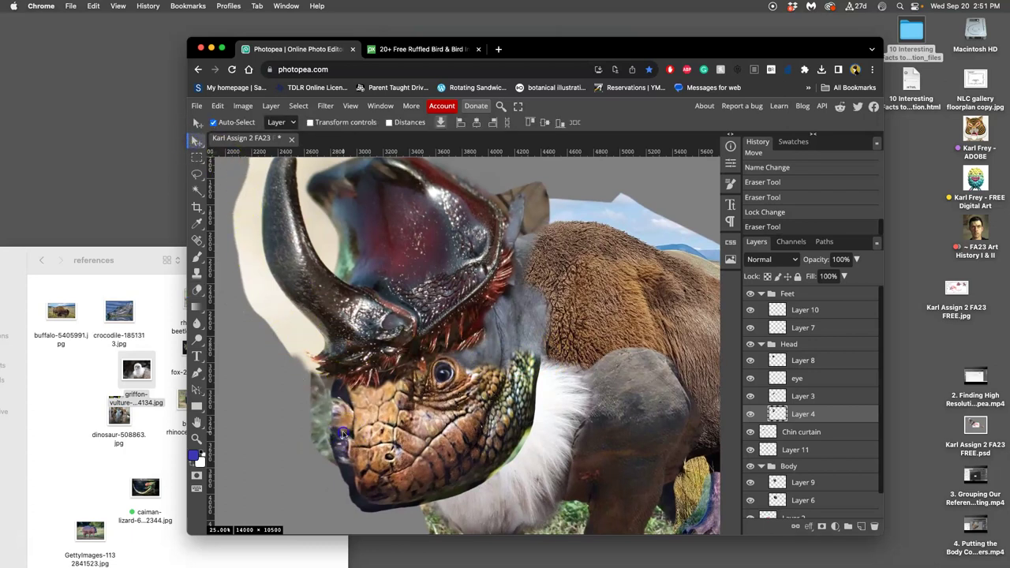
pyautogui.click(343, 434)
pyautogui.click(750, 397)
pyautogui.click(751, 398)
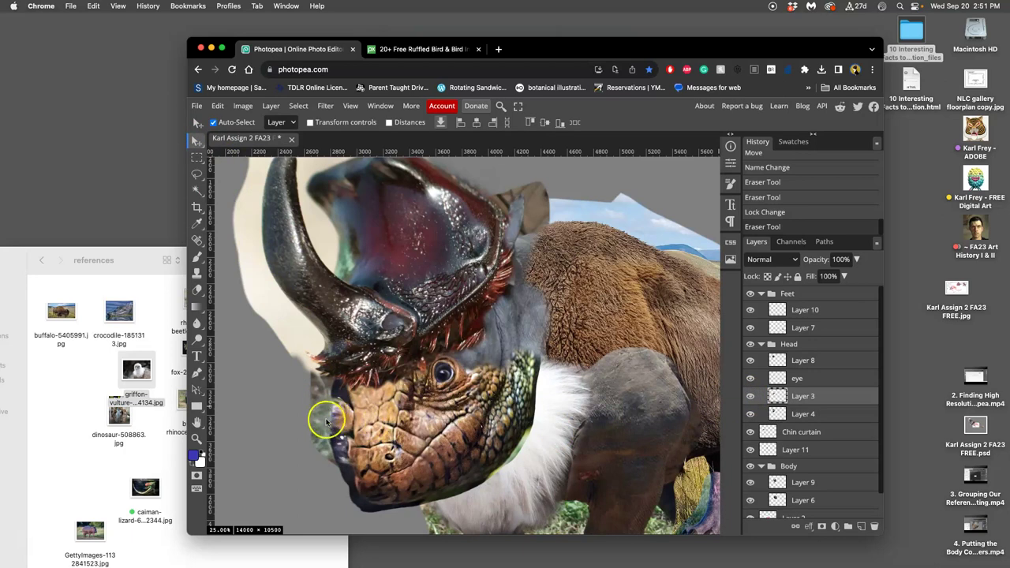
pyautogui.scroll(-5, 497, 426)
pyautogui.scroll(-3, 503, 432)
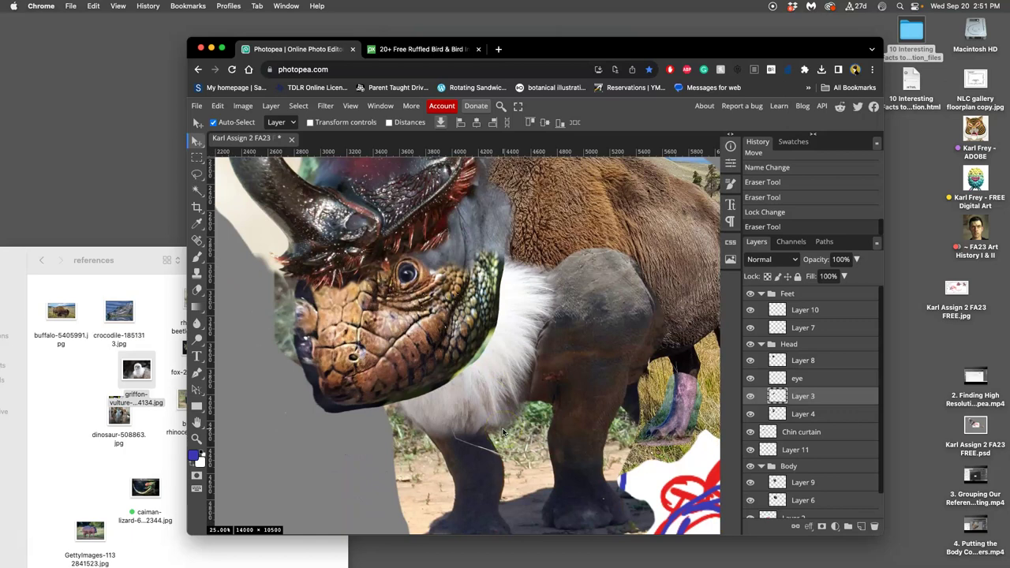
# Step: Erase a patch of buffalo body Layer 9 near the hump, then bring up Image > Adjustments
pyautogui.scroll(-3, 502, 432)
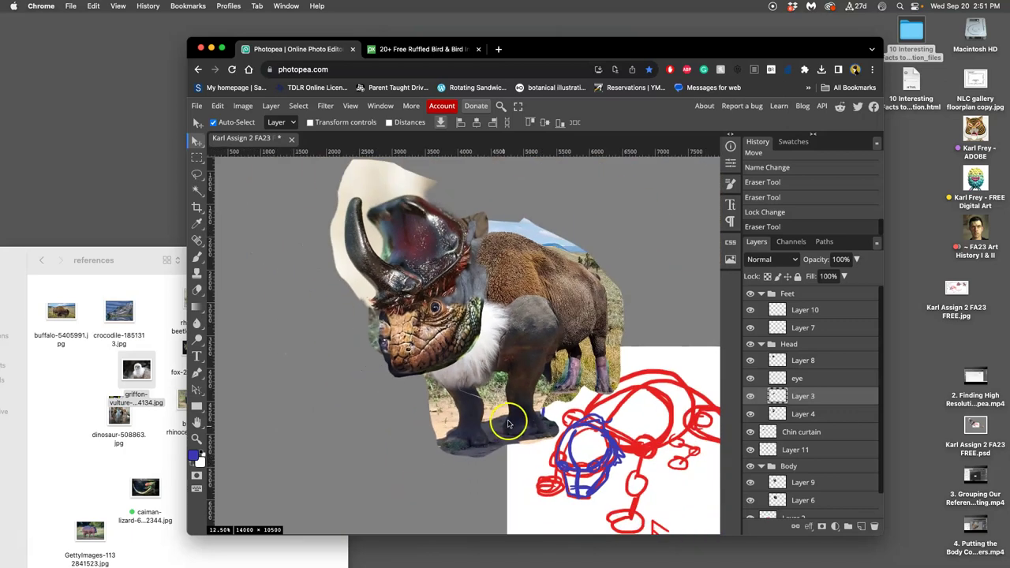
pyautogui.hscroll(2, 505, 423)
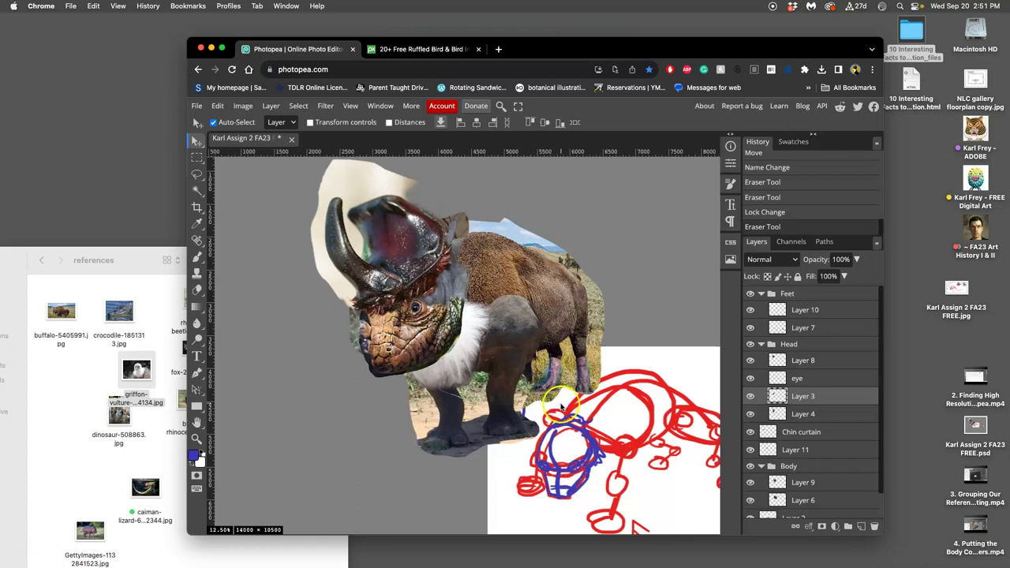
pyautogui.scroll(1, 562, 406)
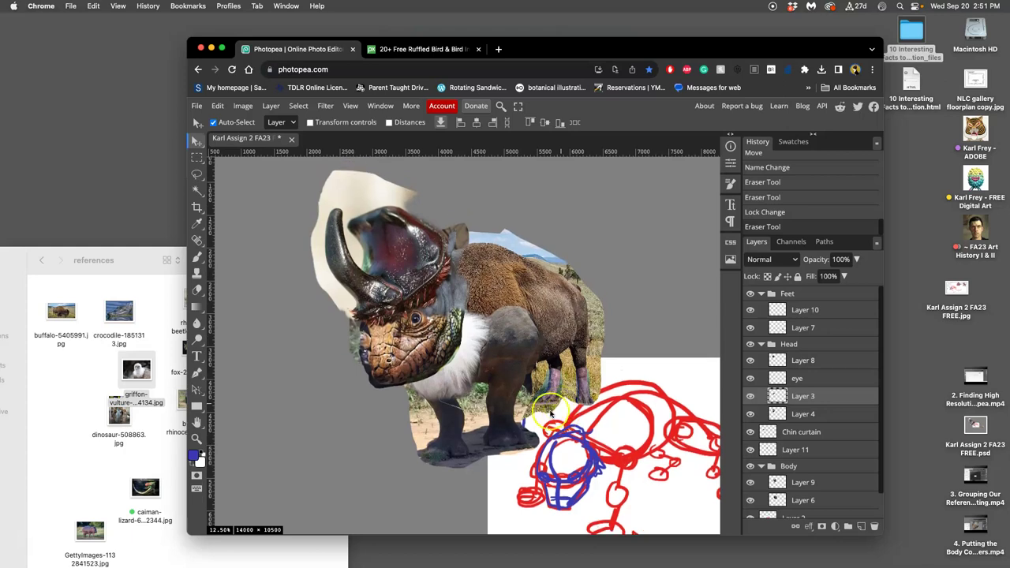
pyautogui.click(515, 323)
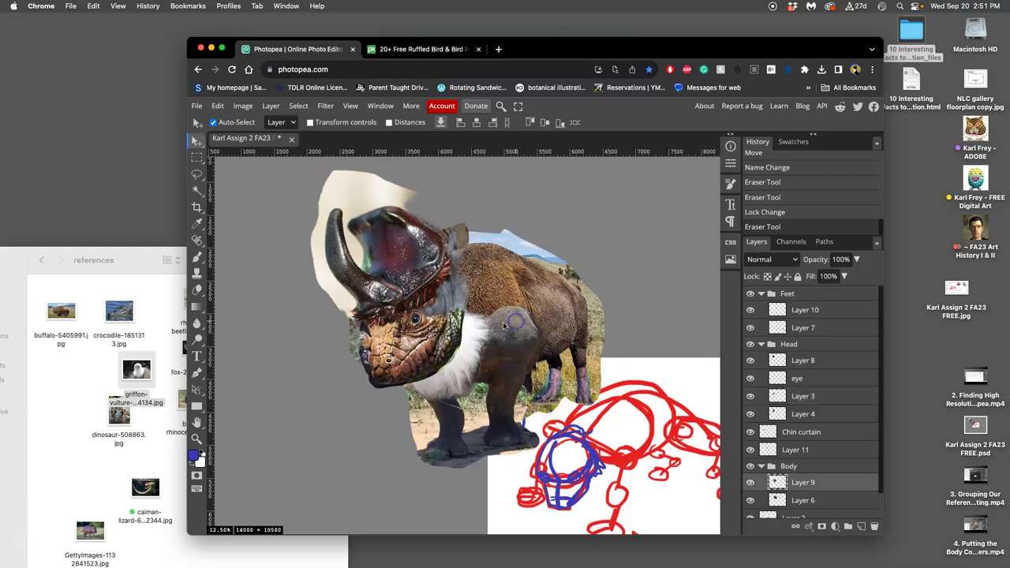
pyautogui.click(198, 291)
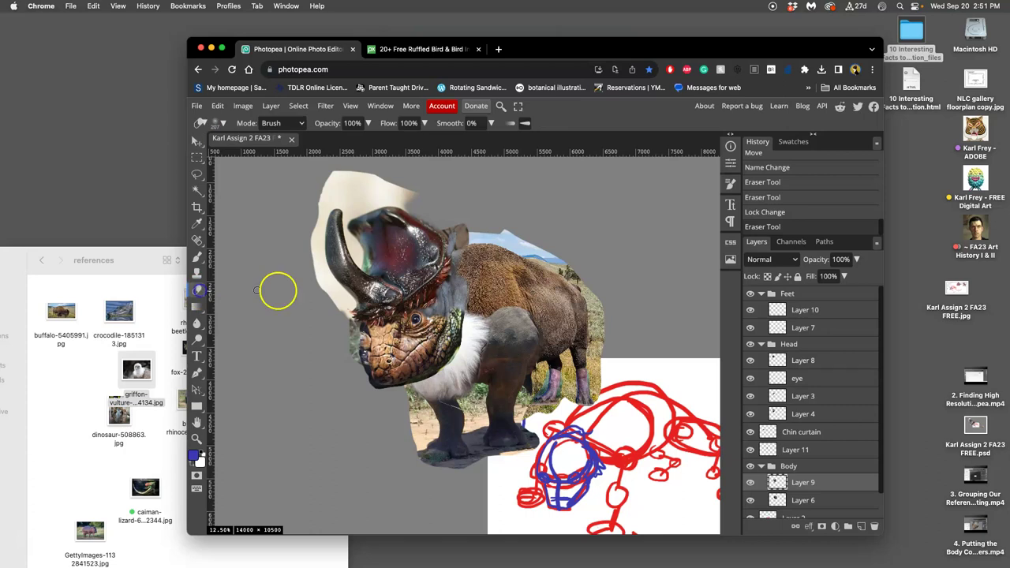
pyautogui.click(530, 308)
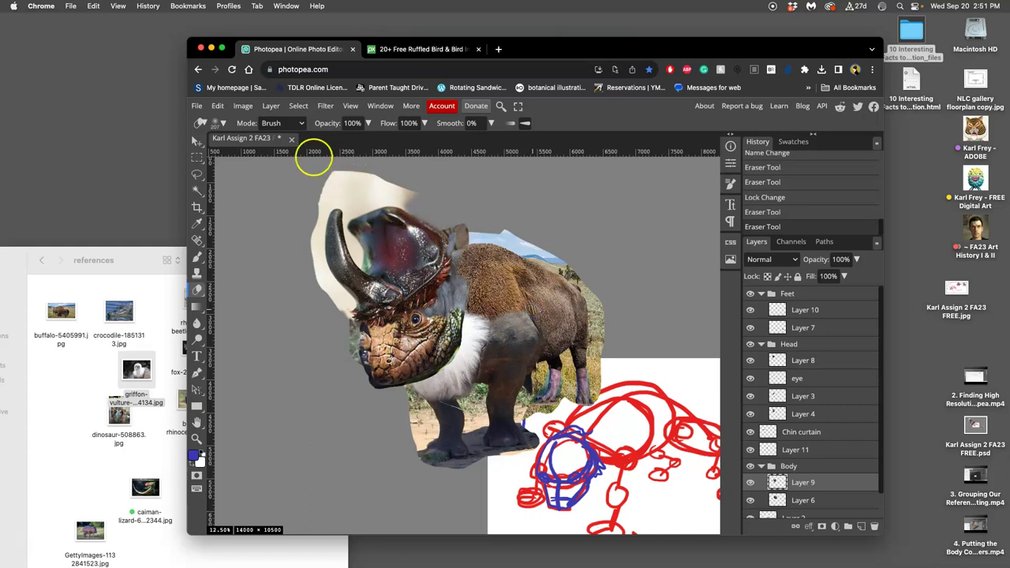
pyautogui.click(242, 105)
pyautogui.moveTo(309, 143)
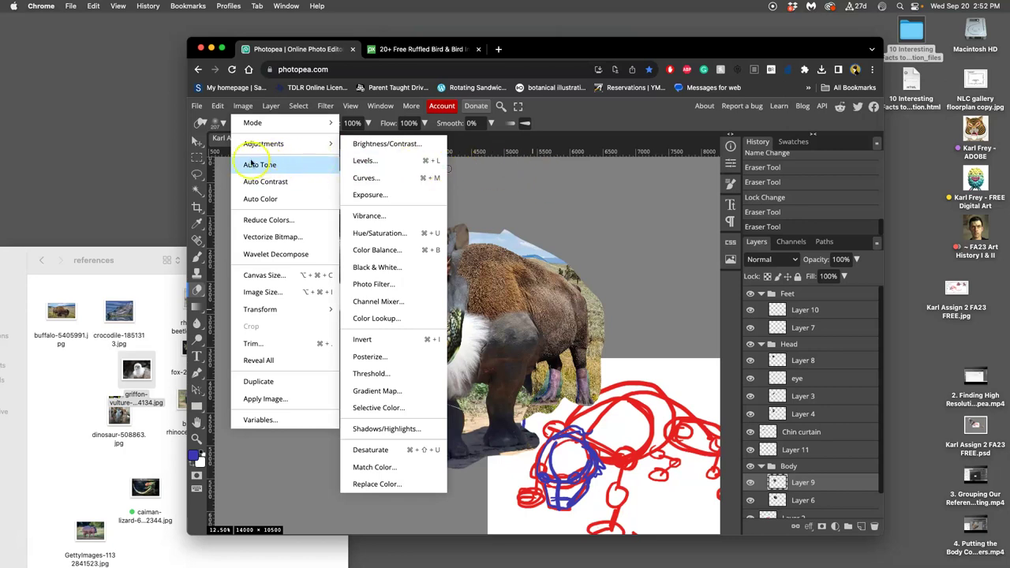
# Step: Apply Levels to head piece Layer 4 with input levels 0, 0.72 and 211
pyautogui.click(197, 172)
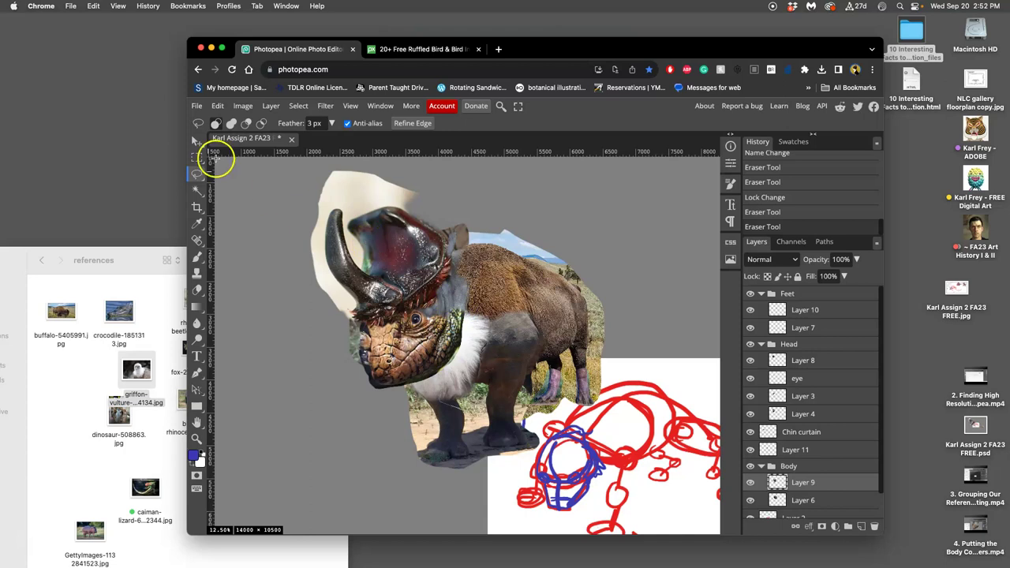
pyautogui.click(197, 142)
pyautogui.click(448, 294)
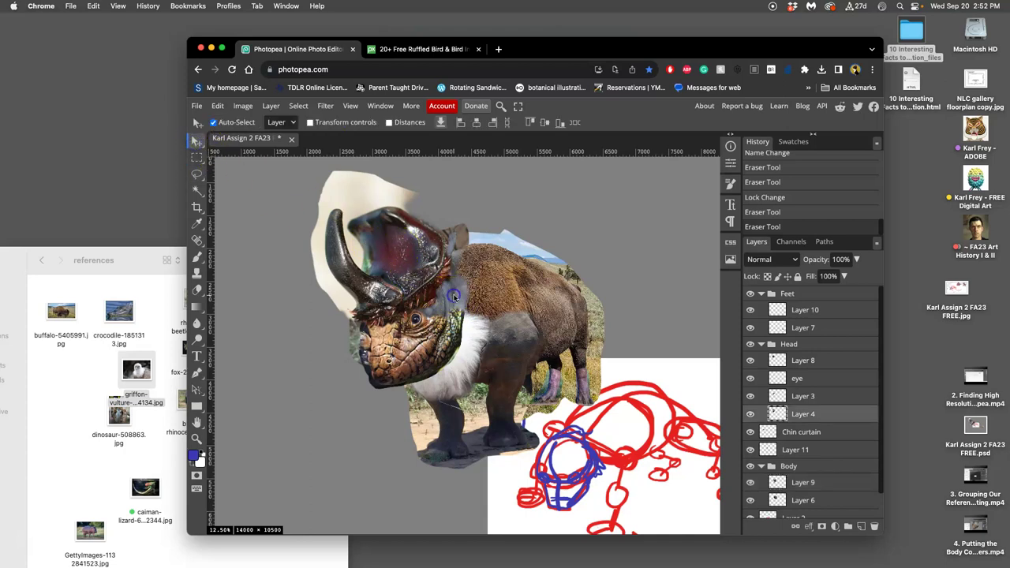
pyautogui.click(242, 105)
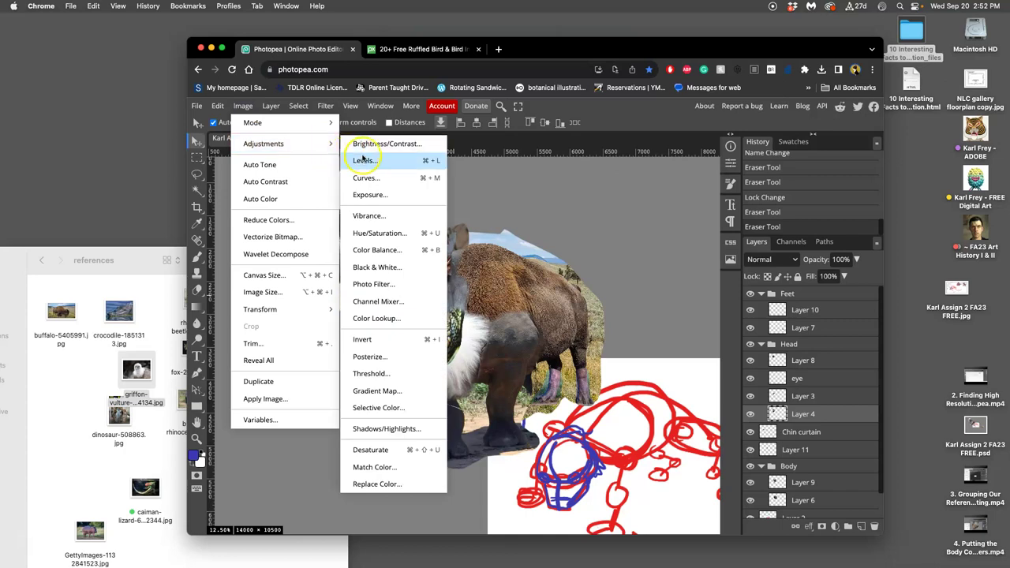
pyautogui.click(364, 160)
pyautogui.moveTo(430, 178); pyautogui.dragTo(708, 149)
pyautogui.moveTo(615, 241); pyautogui.dragTo(654, 244)
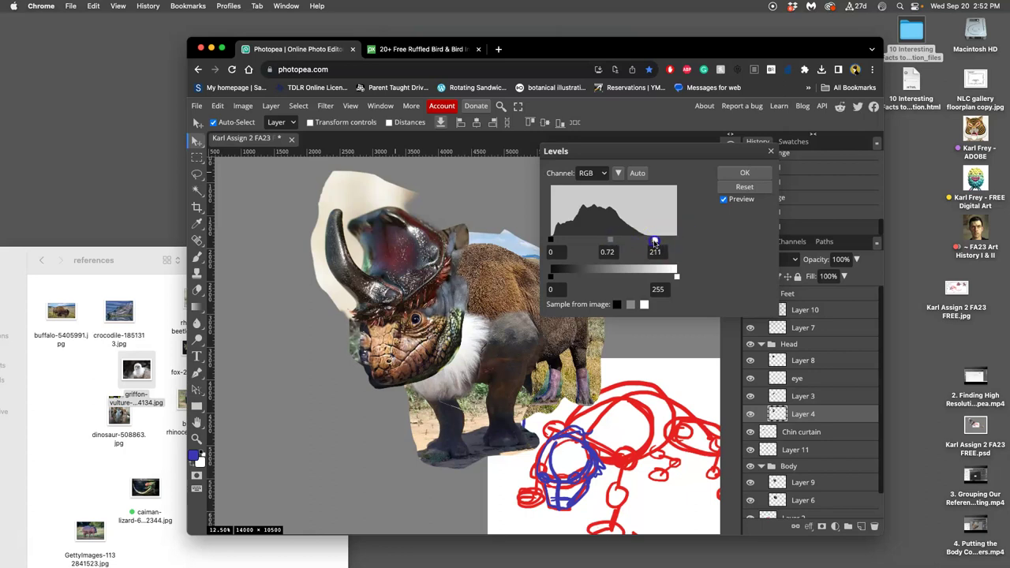